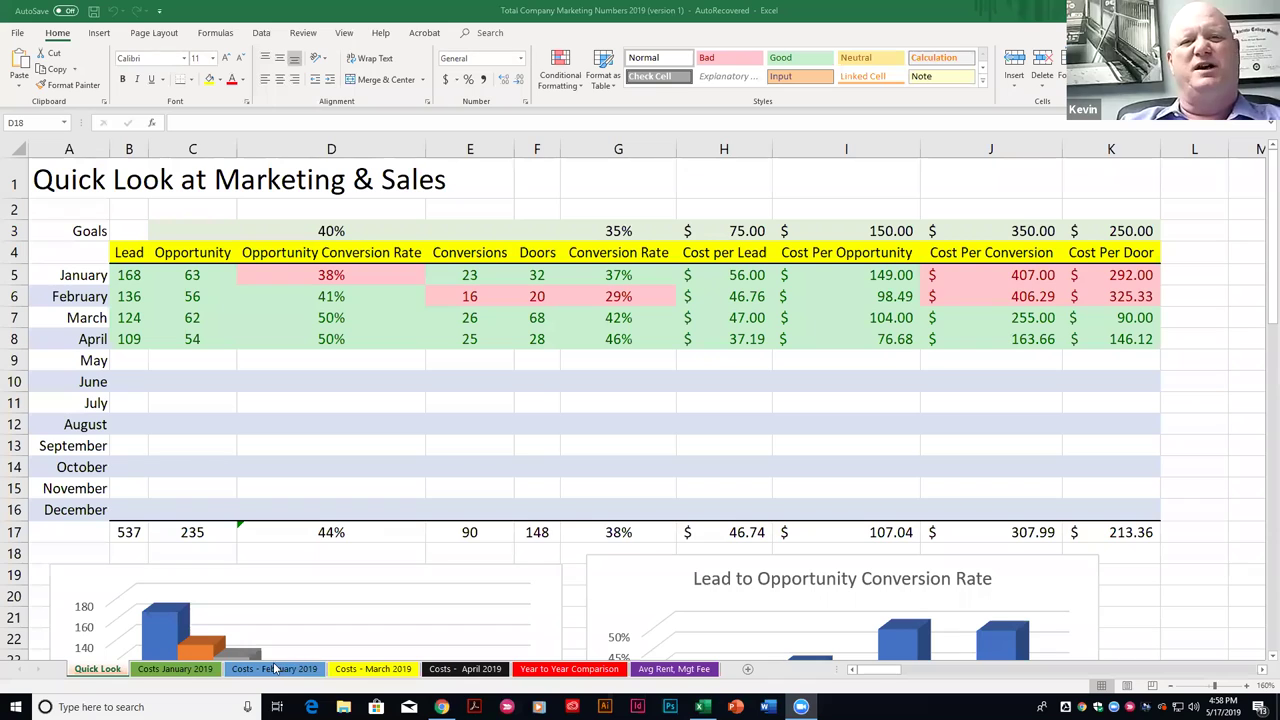
# Open the Costs January 2019 sheet and highlight the marketing sources listed from Adwords down to Website
pyautogui.click(175, 668)
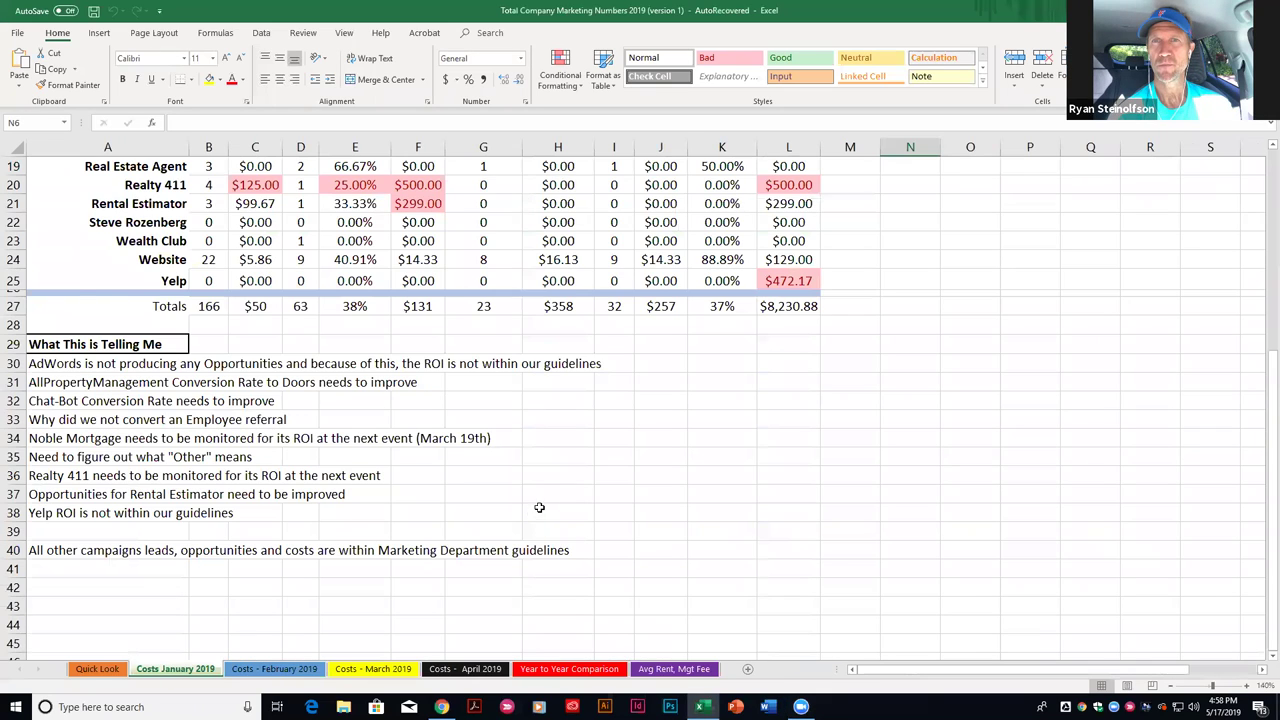
pyautogui.scroll(6, 563, 609)
pyautogui.scroll(-1, 565, 610)
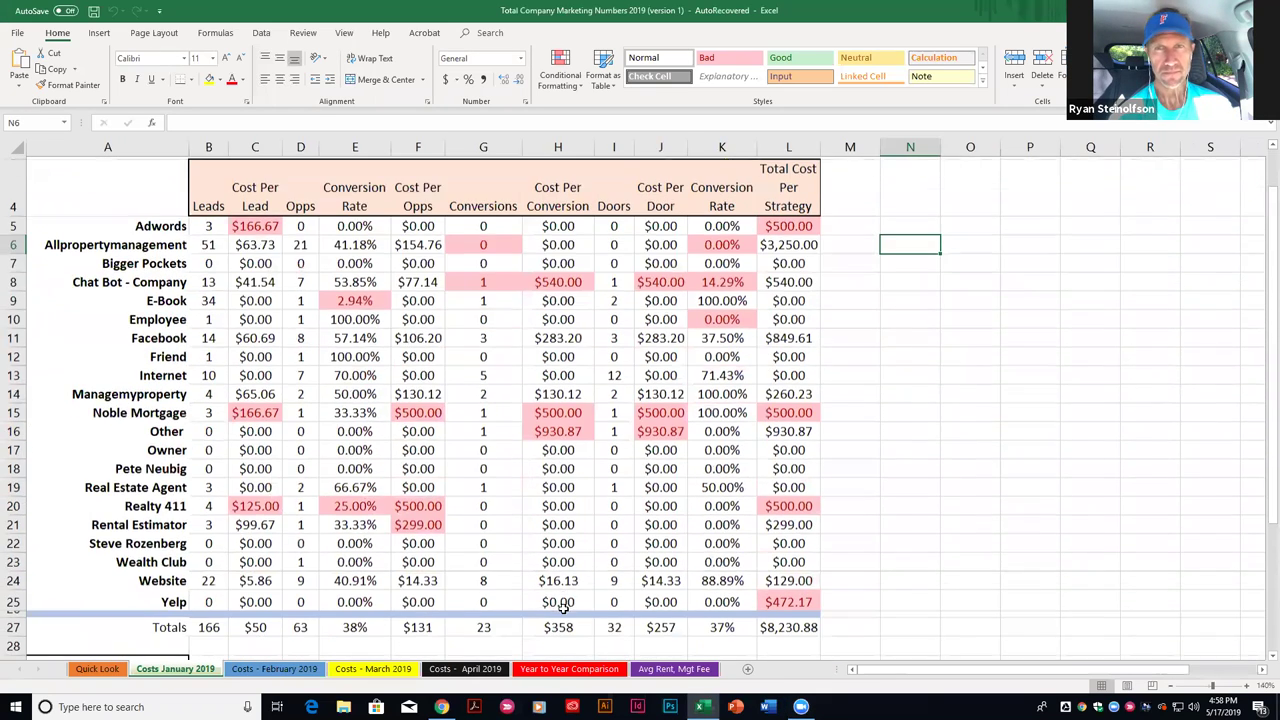
pyautogui.scroll(1, 495, 547)
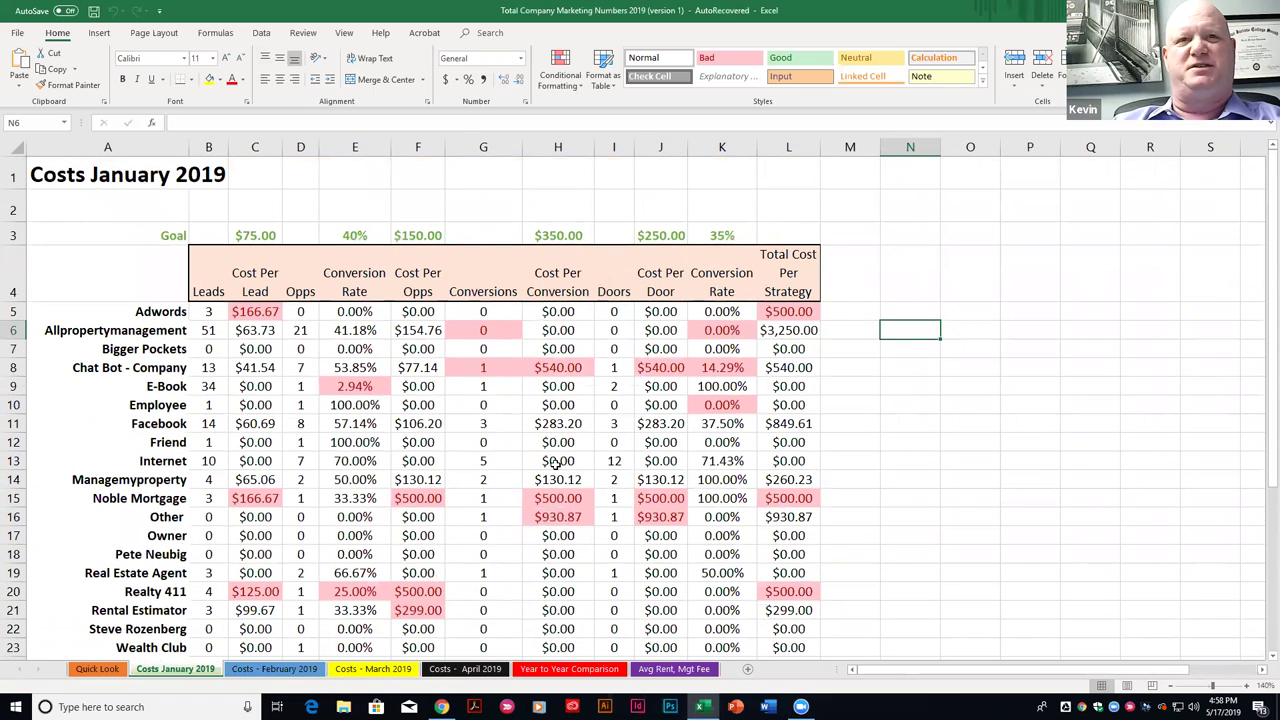
pyautogui.moveTo(132, 306); pyautogui.dragTo(120, 598)
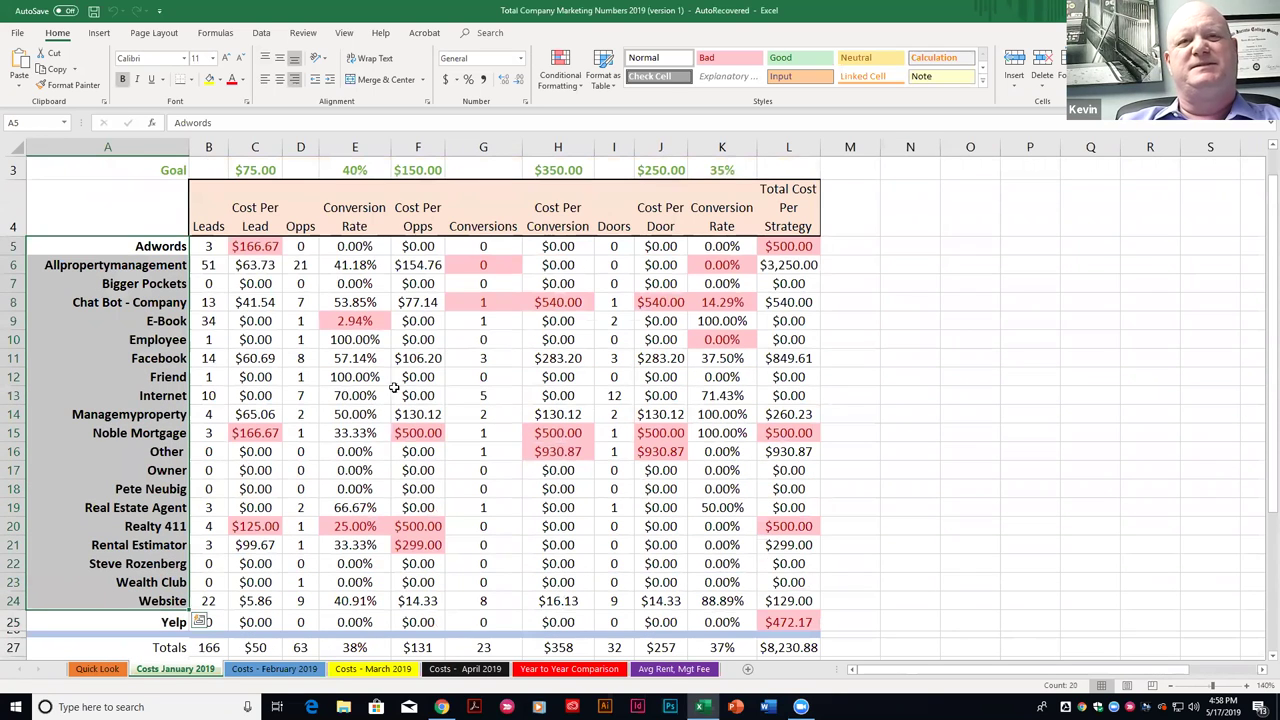
pyautogui.click(1084, 321)
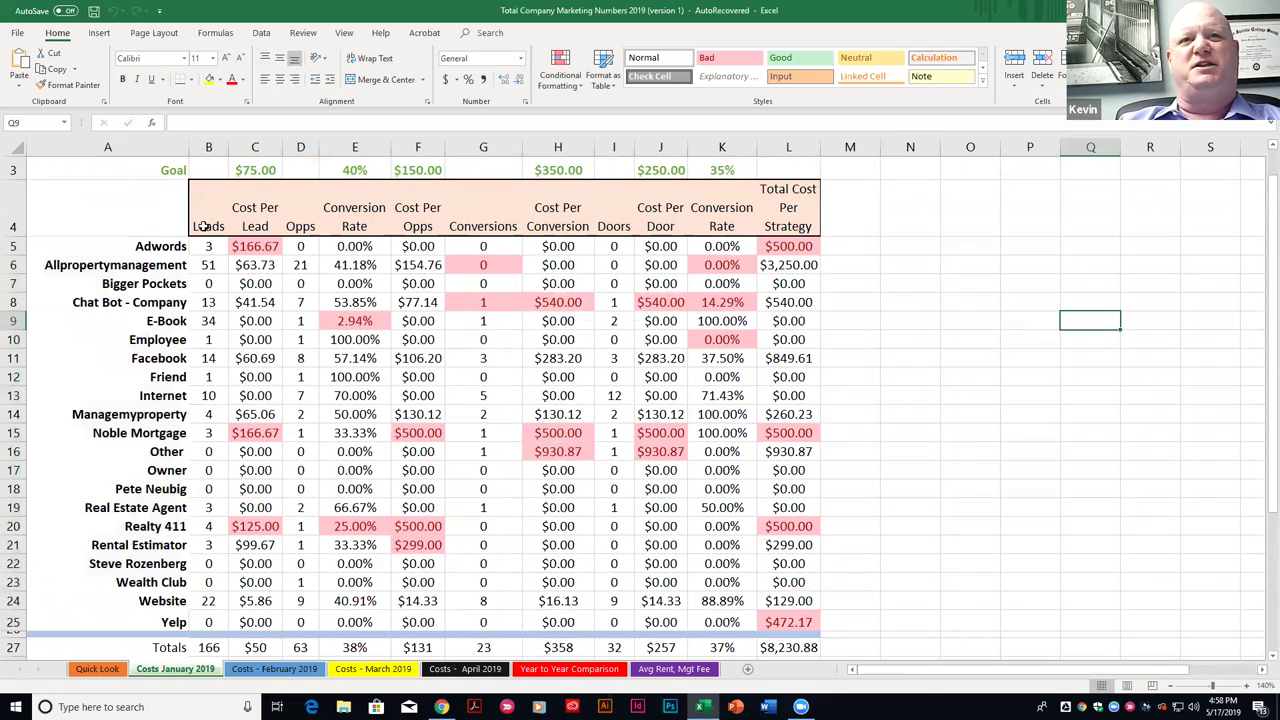
# Highlight the column headings from Leads to Total Cost Per Strategy, and point out Adwords, Allpropertymanagement and Bigger Pockets
pyautogui.moveTo(202, 226); pyautogui.dragTo(790, 222)
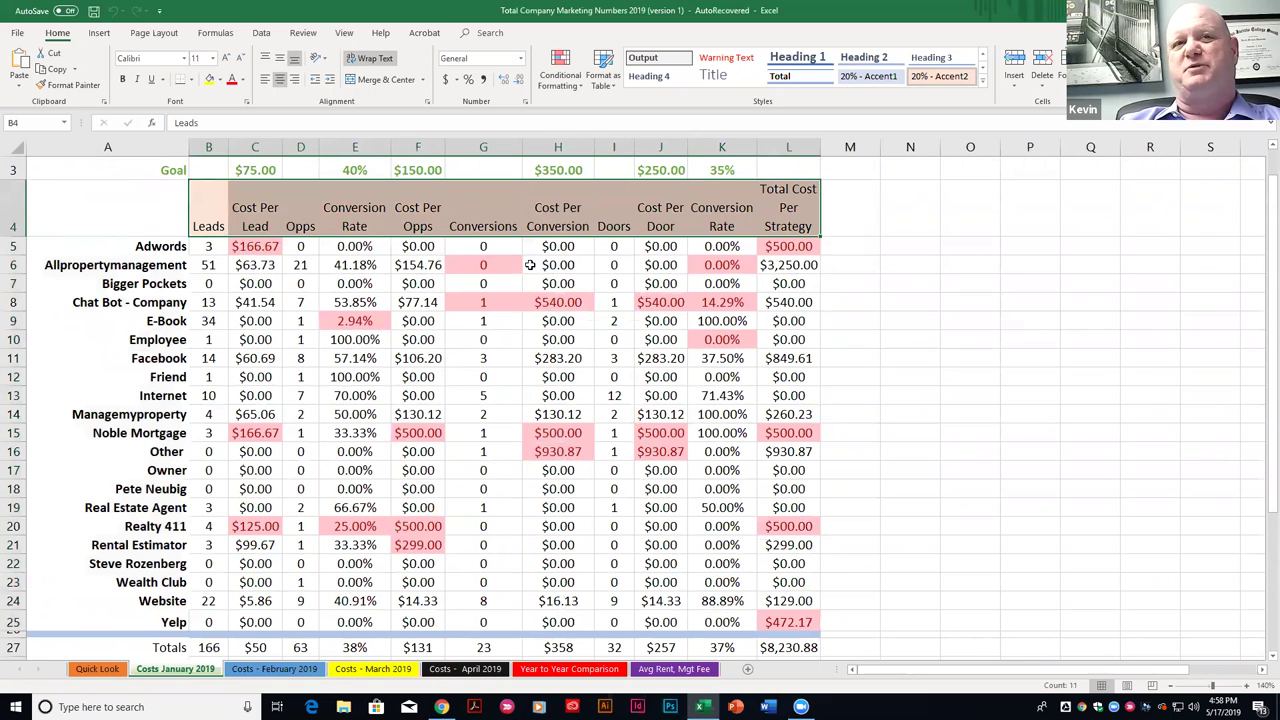
pyautogui.click(175, 246)
pyautogui.click(165, 264)
pyautogui.click(160, 283)
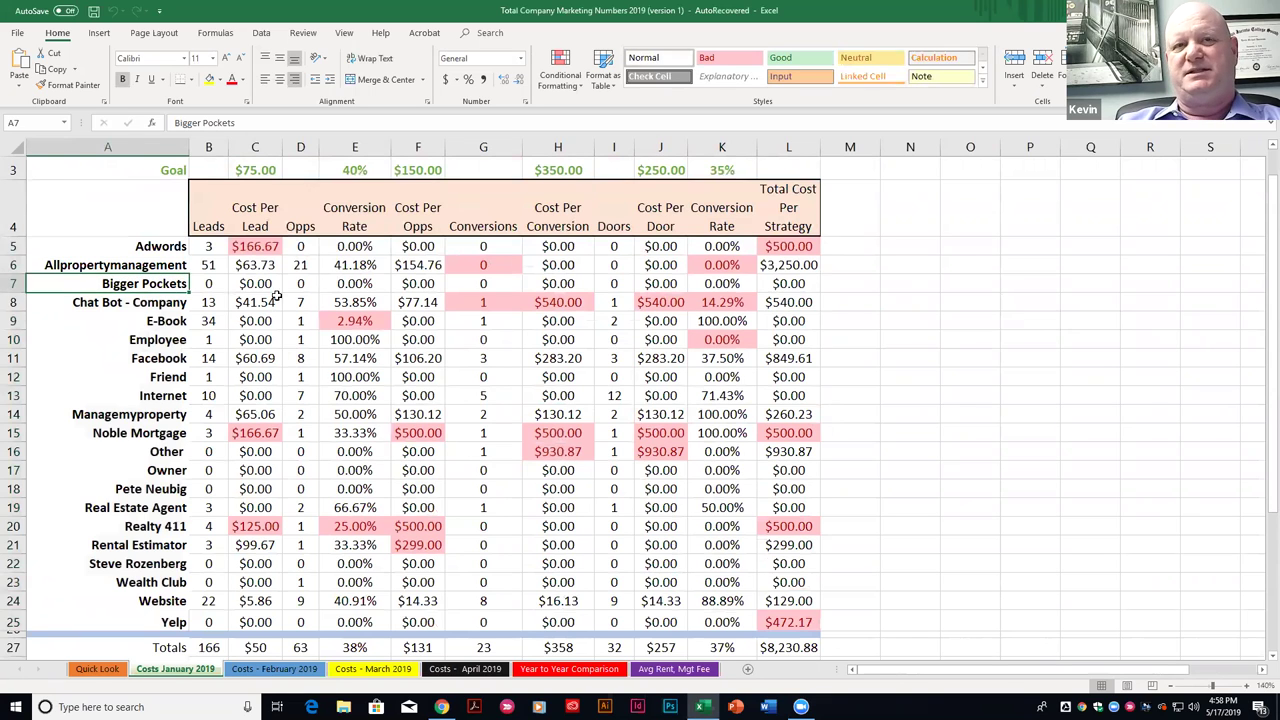
# Highlight the Goal row from Cost Per Lead through the last Conversion Rate, and clear the highlight
pyautogui.scroll(1, 276, 295)
pyautogui.moveTo(255, 235); pyautogui.dragTo(716, 238)
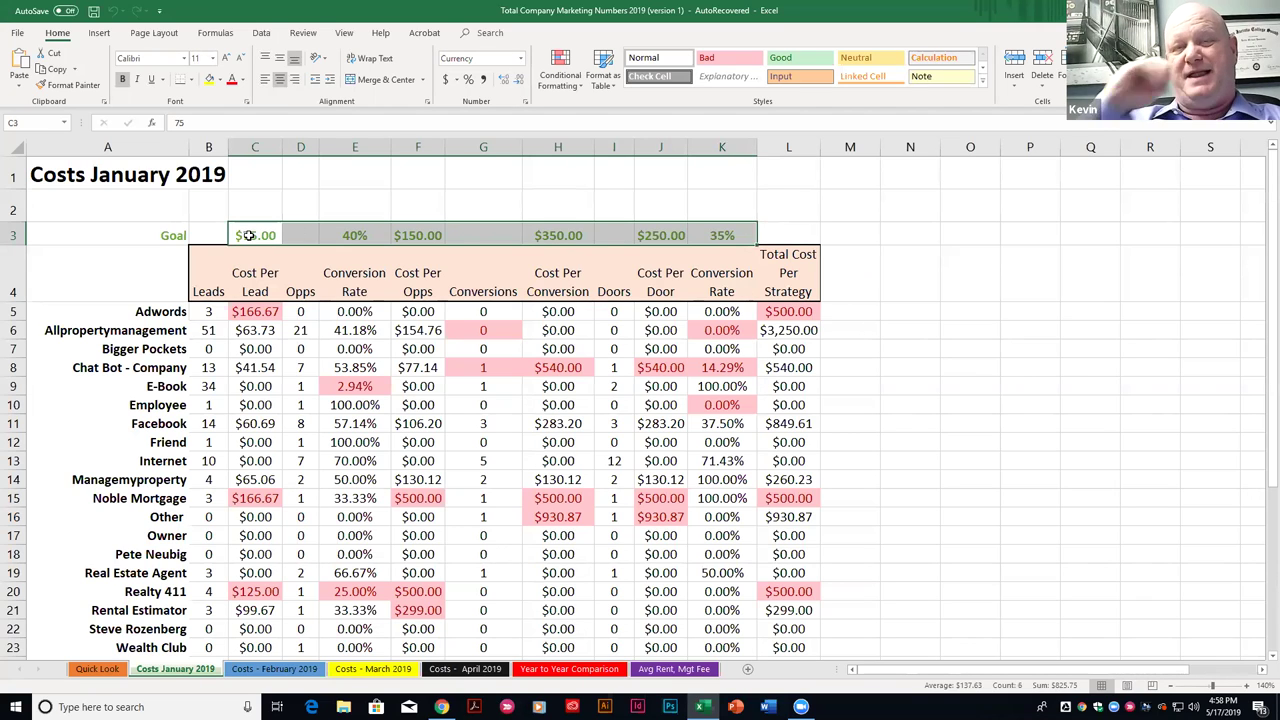
pyautogui.click(927, 250)
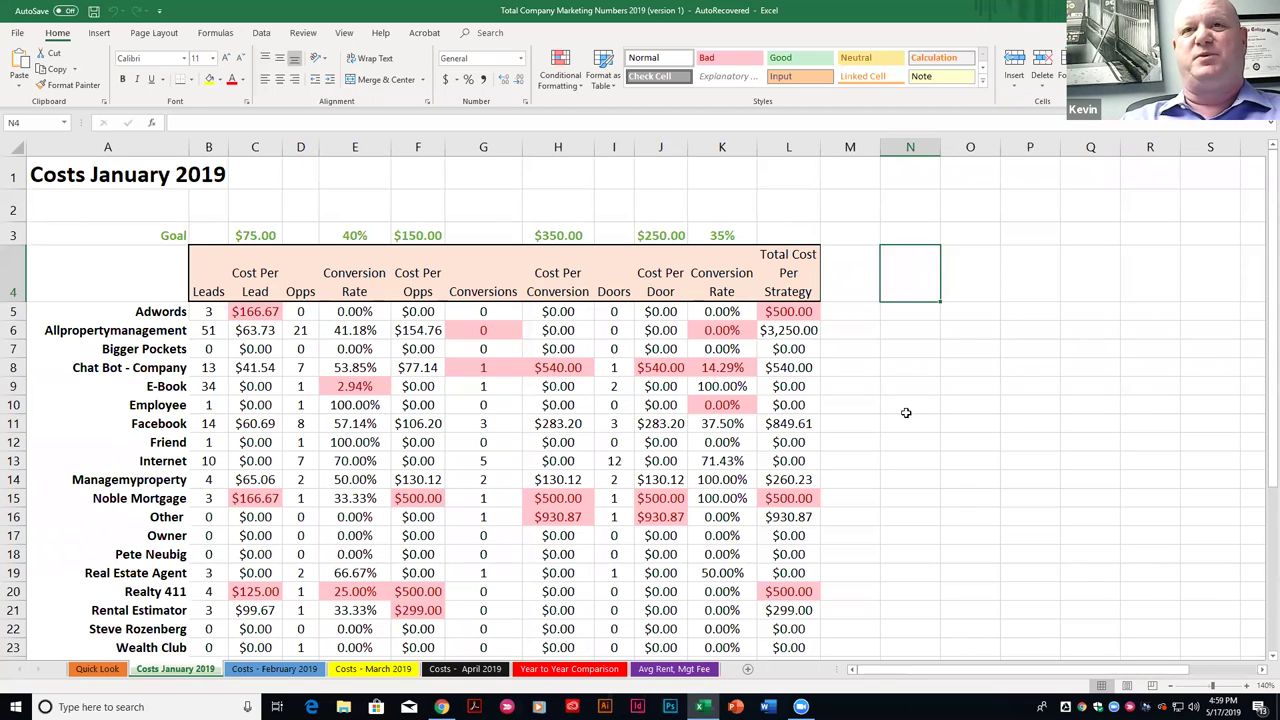
# Examine the red-flagged cells for Adwords, Allpropertymanagement and Chat Bot - Company against the goals above the table
pyautogui.scroll(-1, 894, 362)
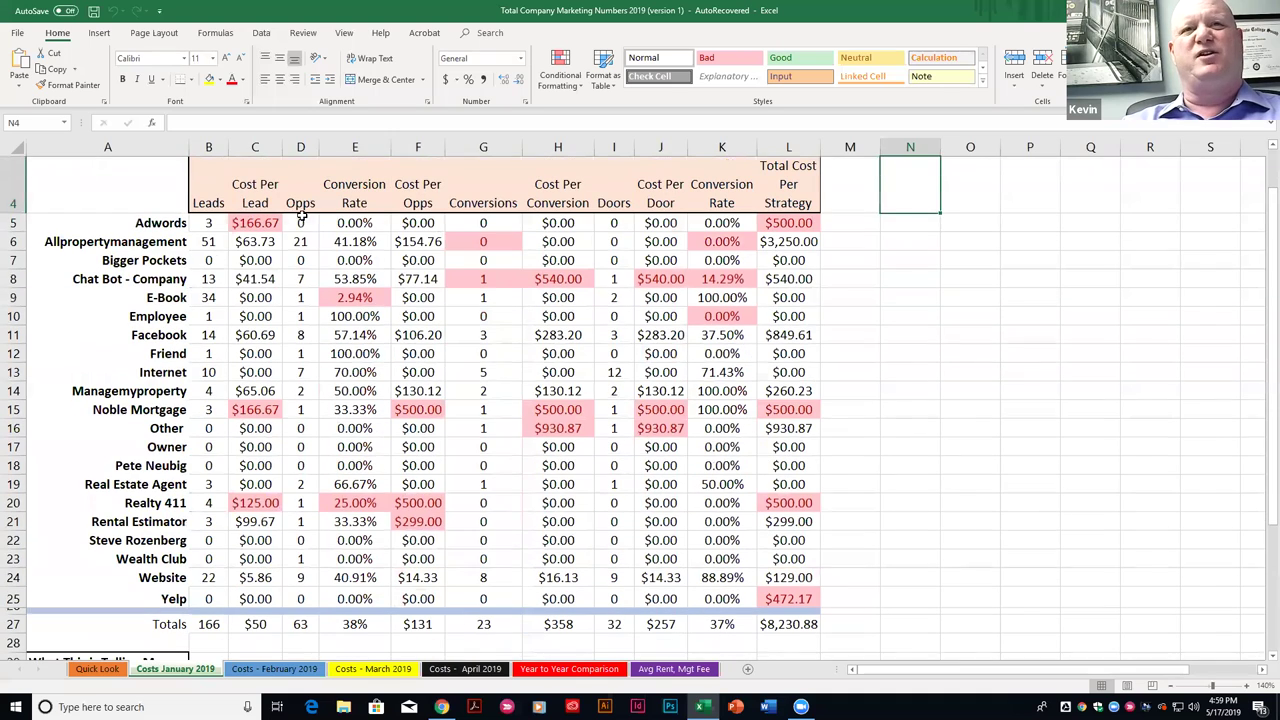
pyautogui.click(244, 225)
pyautogui.click(458, 243)
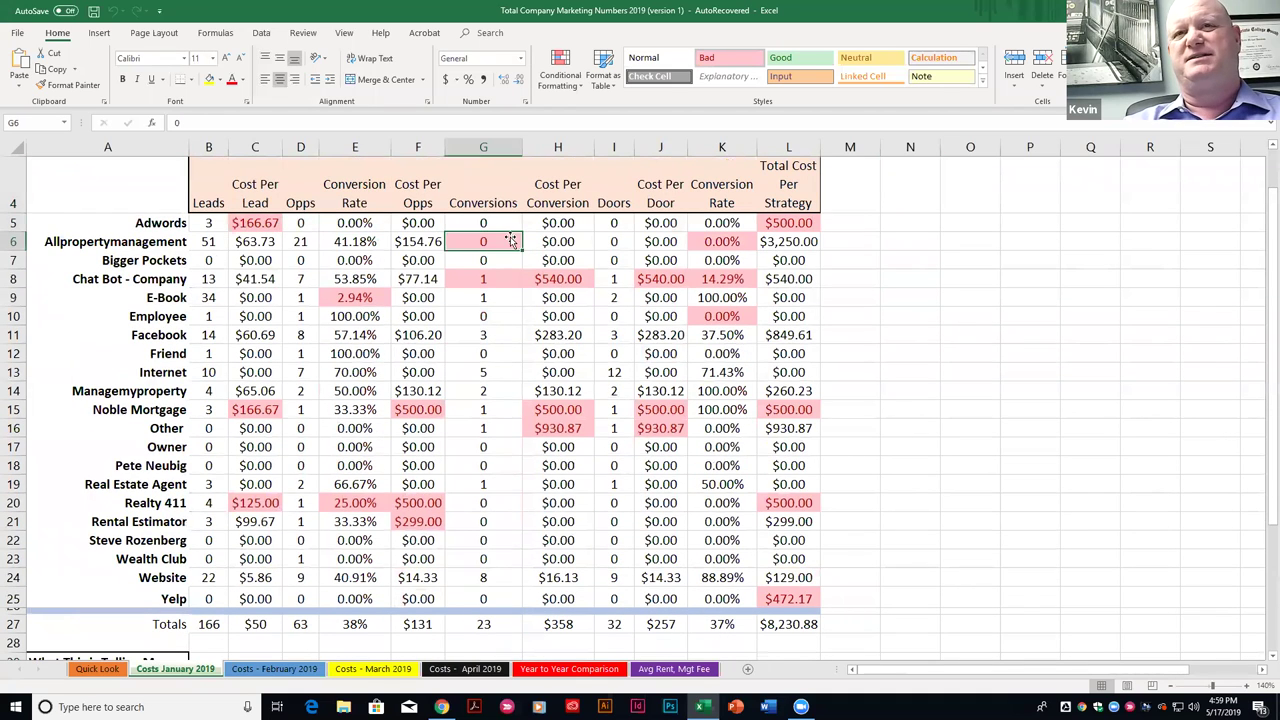
pyautogui.click(674, 240)
pyautogui.click(648, 274)
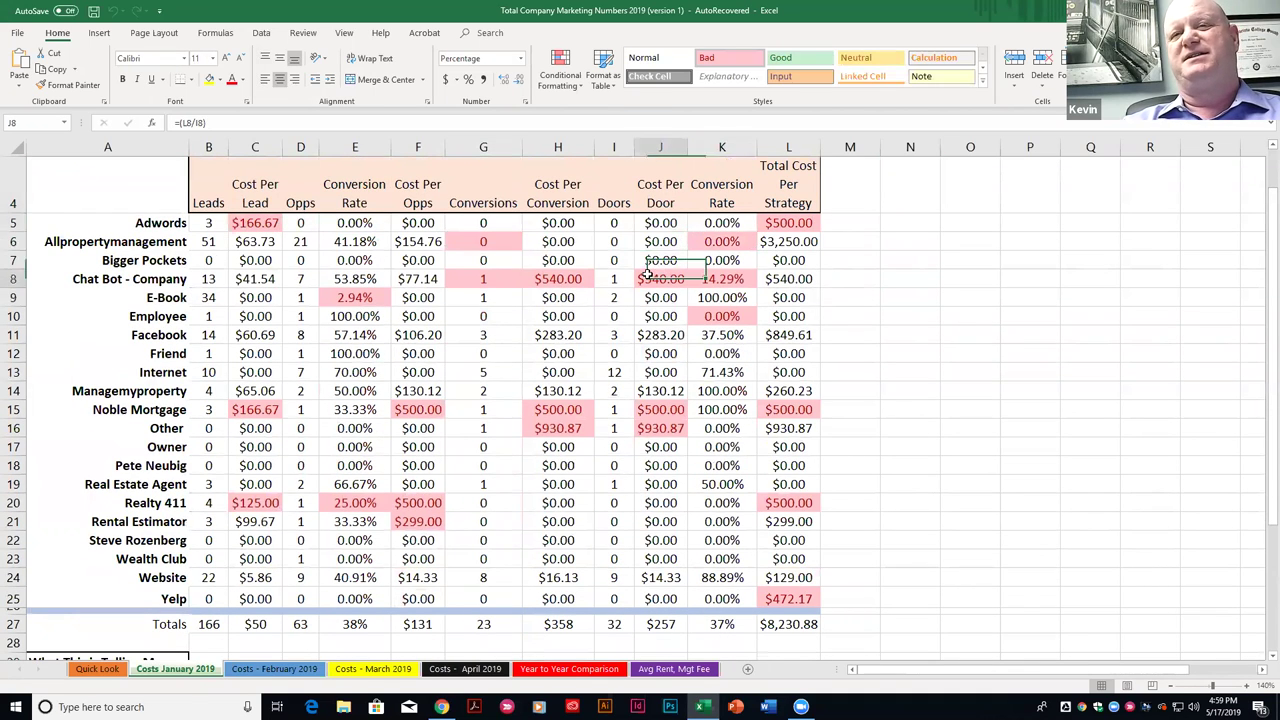
pyautogui.click(572, 280)
pyautogui.scroll(1, 250, 275)
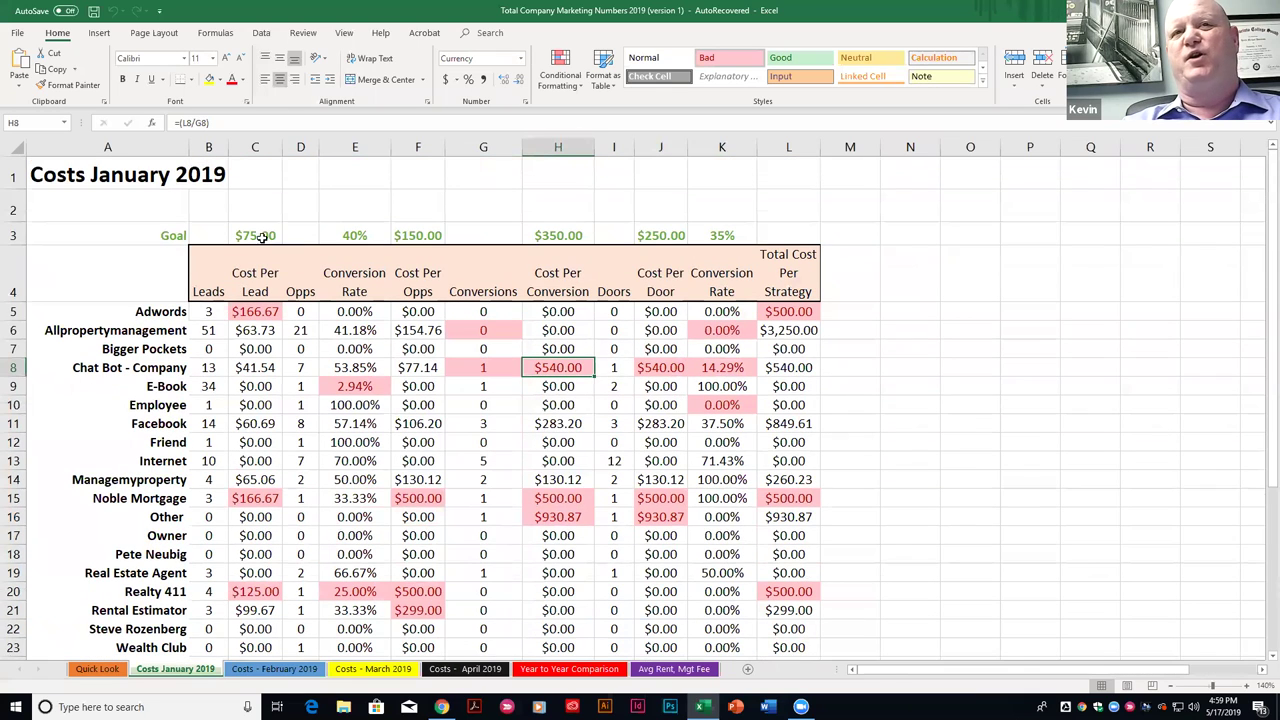
pyautogui.scroll(-1, 624, 266)
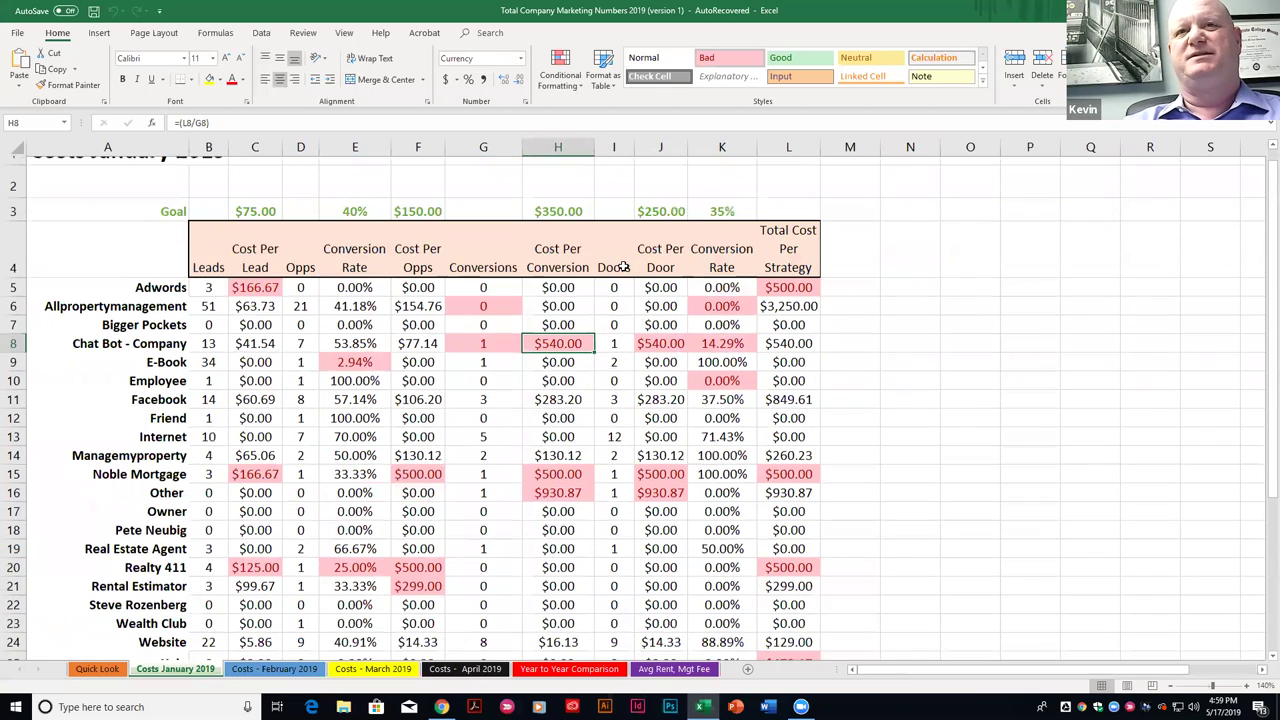
pyautogui.scroll(-1, 624, 266)
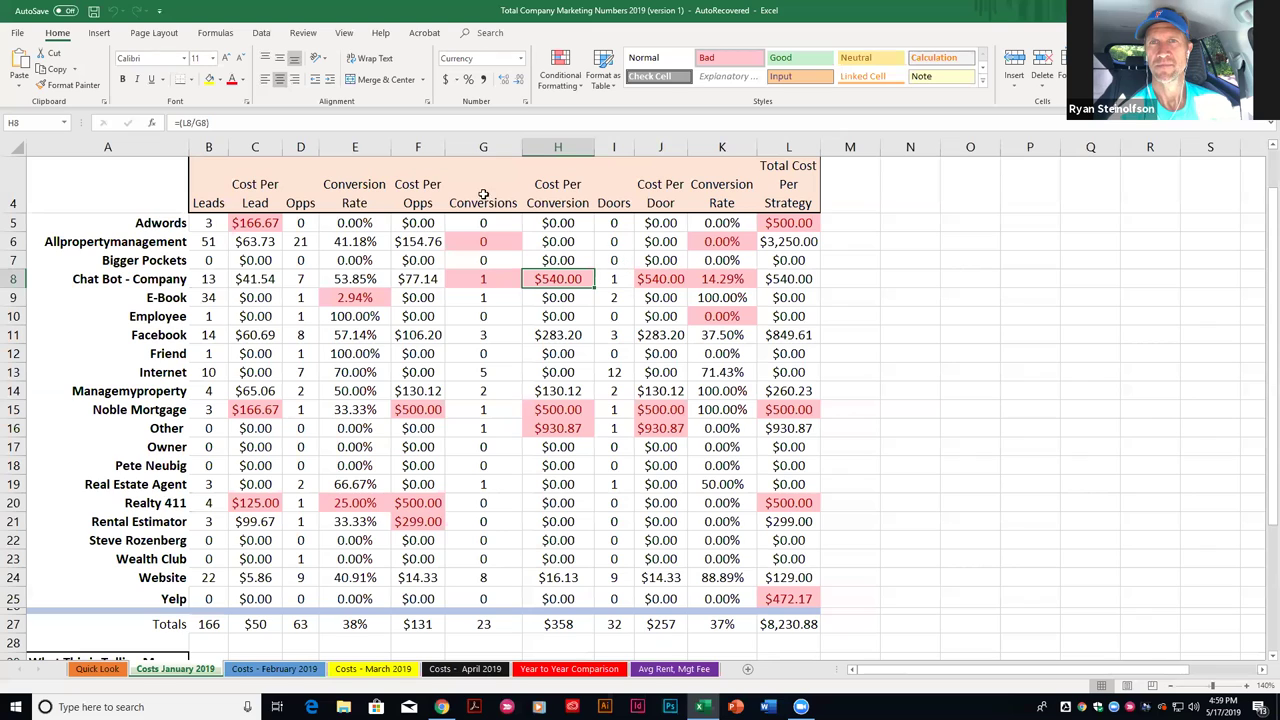
# Inspect the Adwords leads, total cost, cost per lead and opportunities cells
pyautogui.click(206, 224)
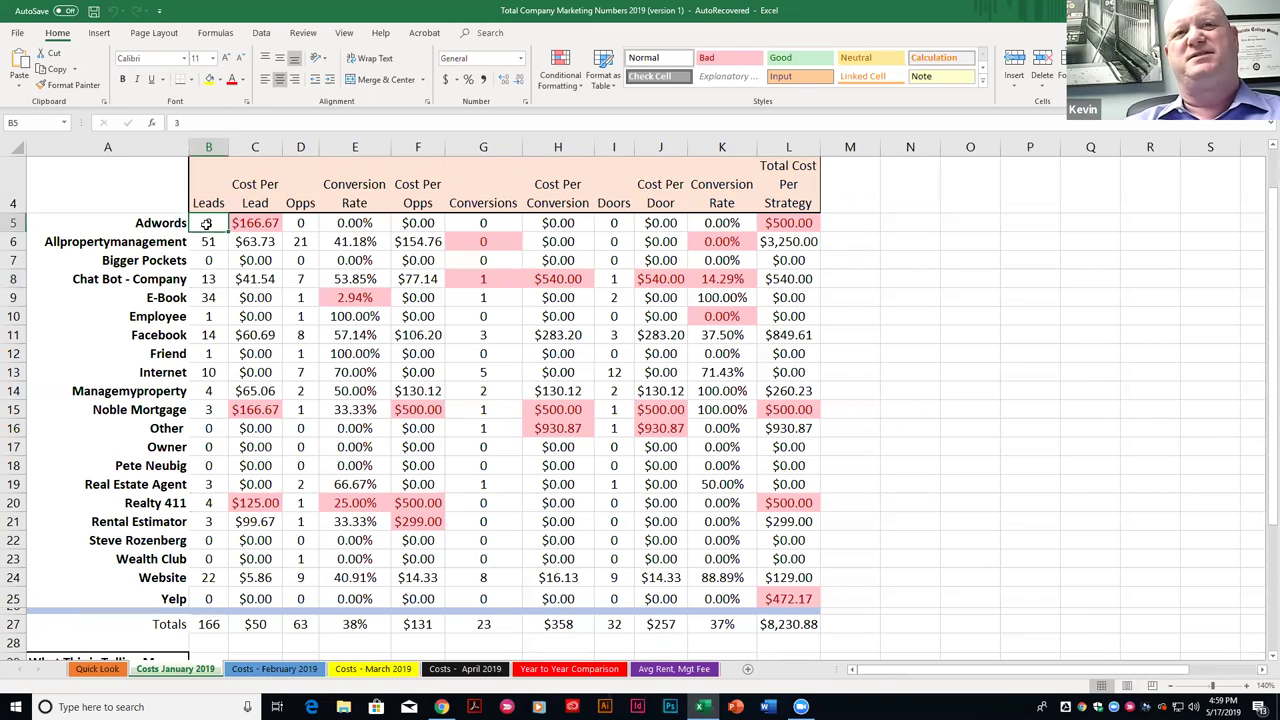
pyautogui.click(792, 226)
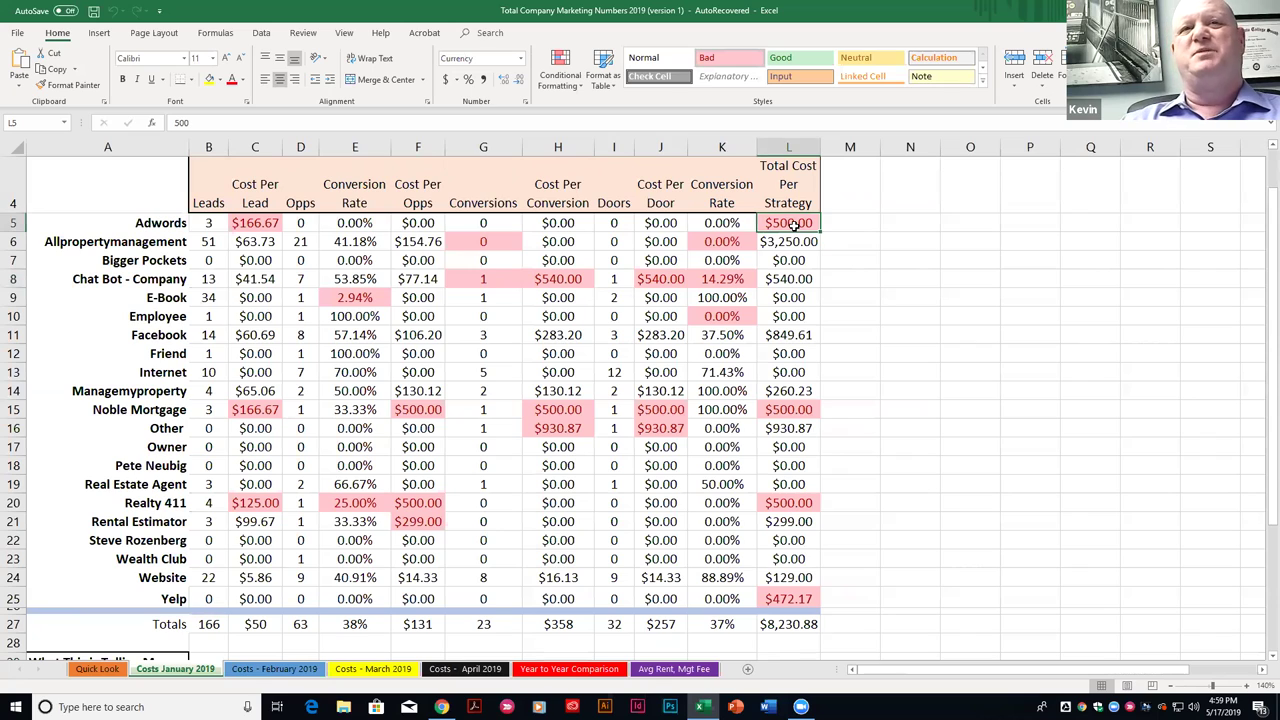
pyautogui.click(264, 227)
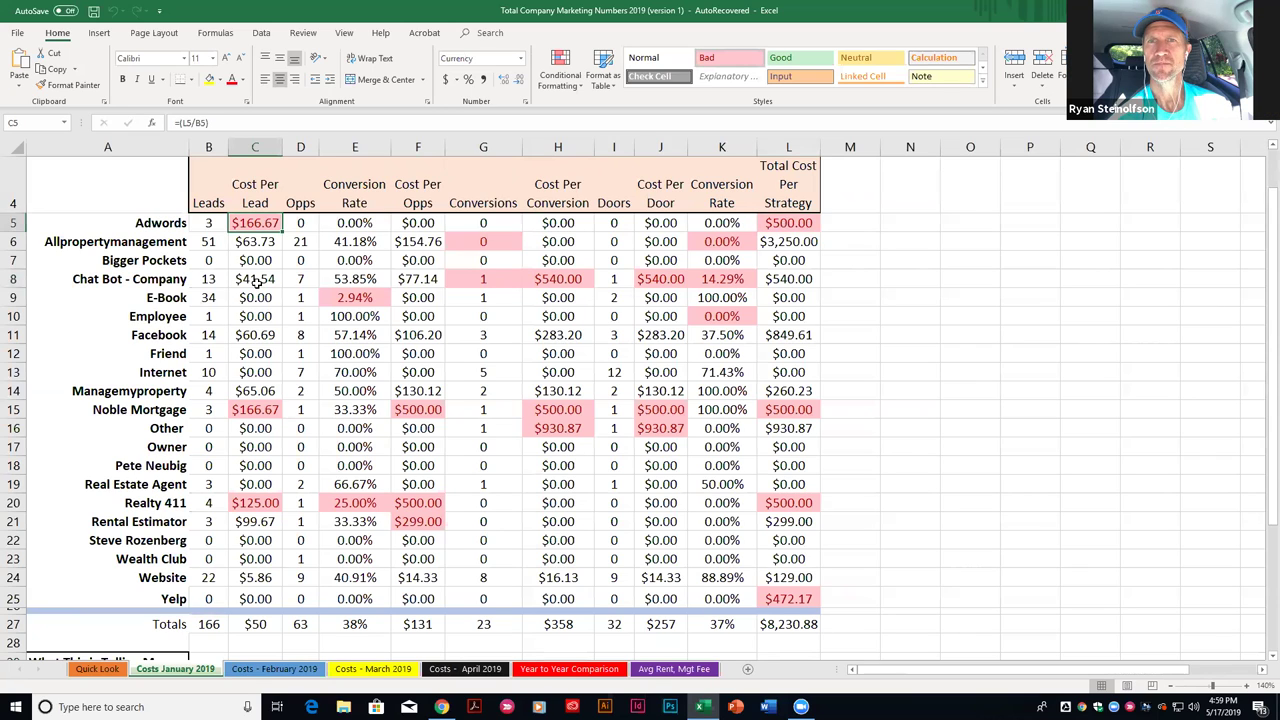
pyautogui.click(291, 226)
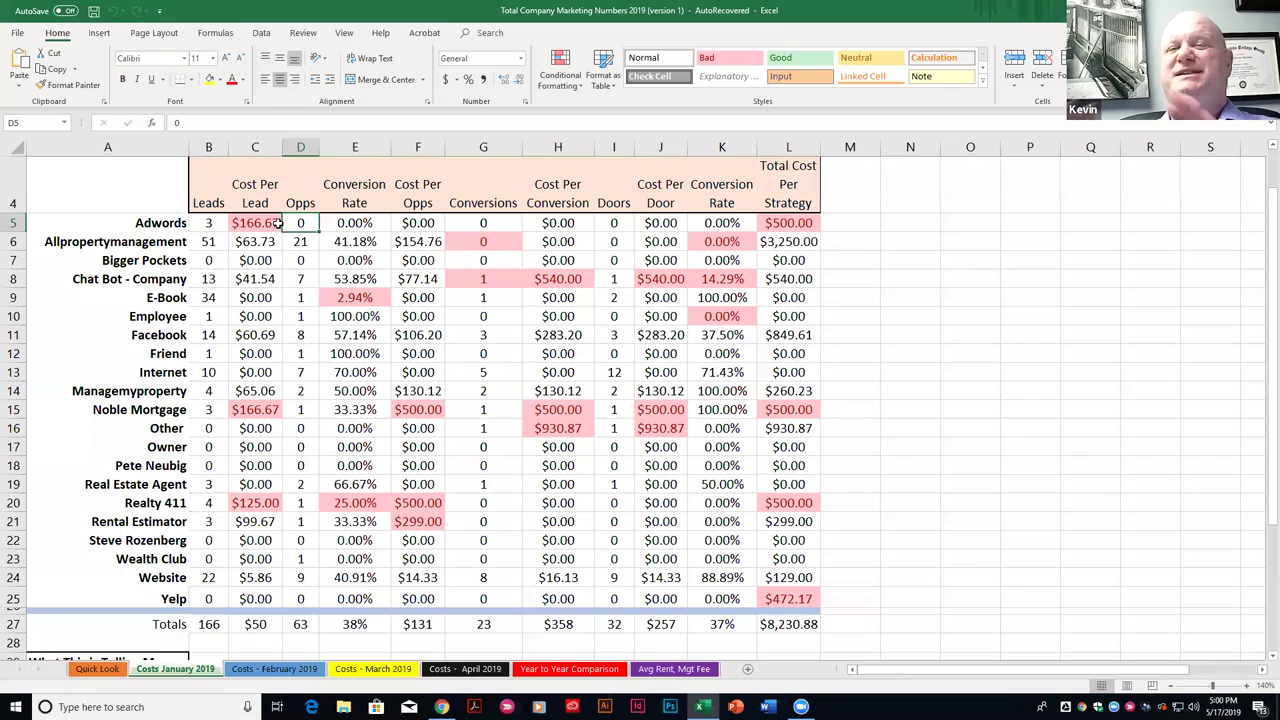
# Recheck the Adwords leads, opportunities, total cost and conversions, and highlight the whole Adwords row
pyautogui.click(209, 229)
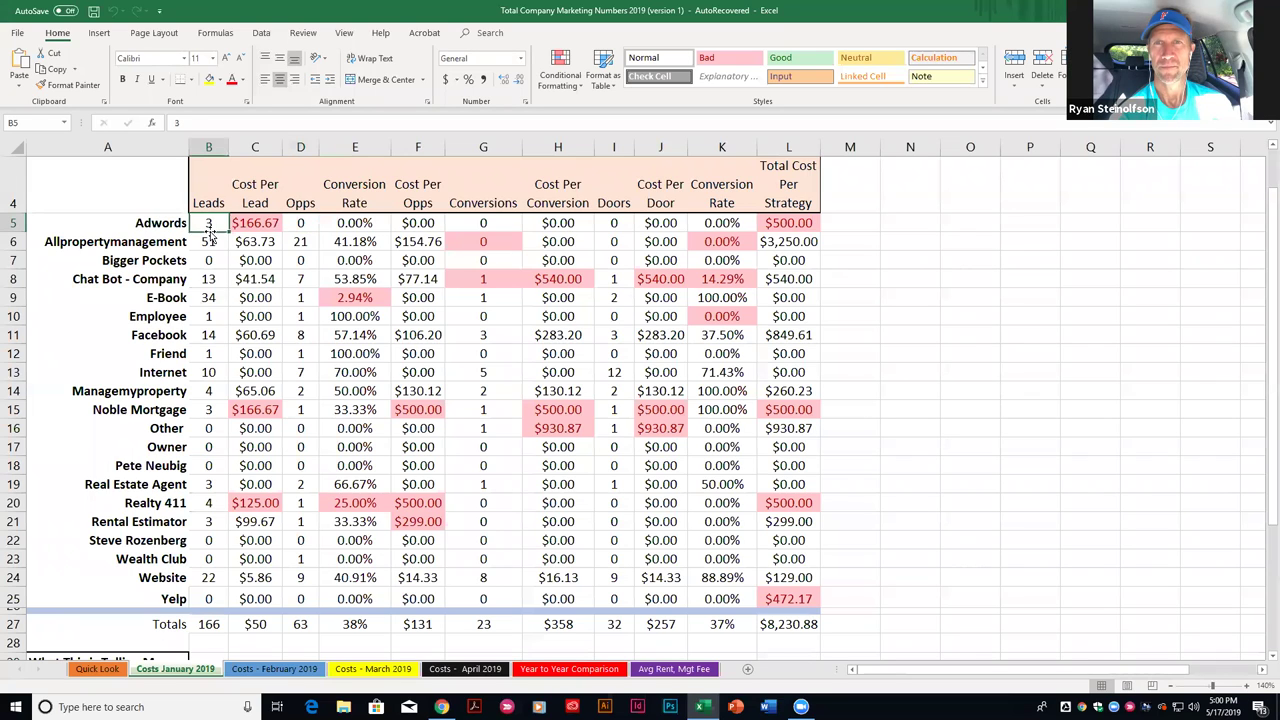
pyautogui.click(304, 225)
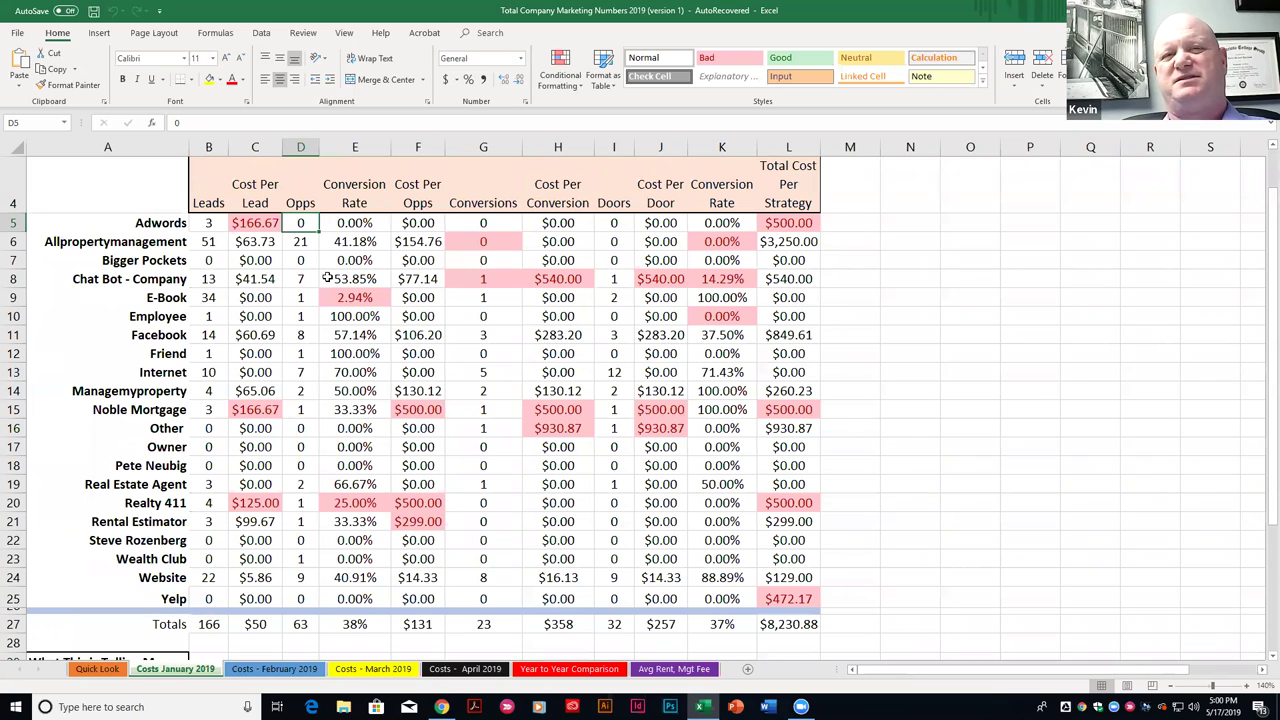
pyautogui.click(777, 222)
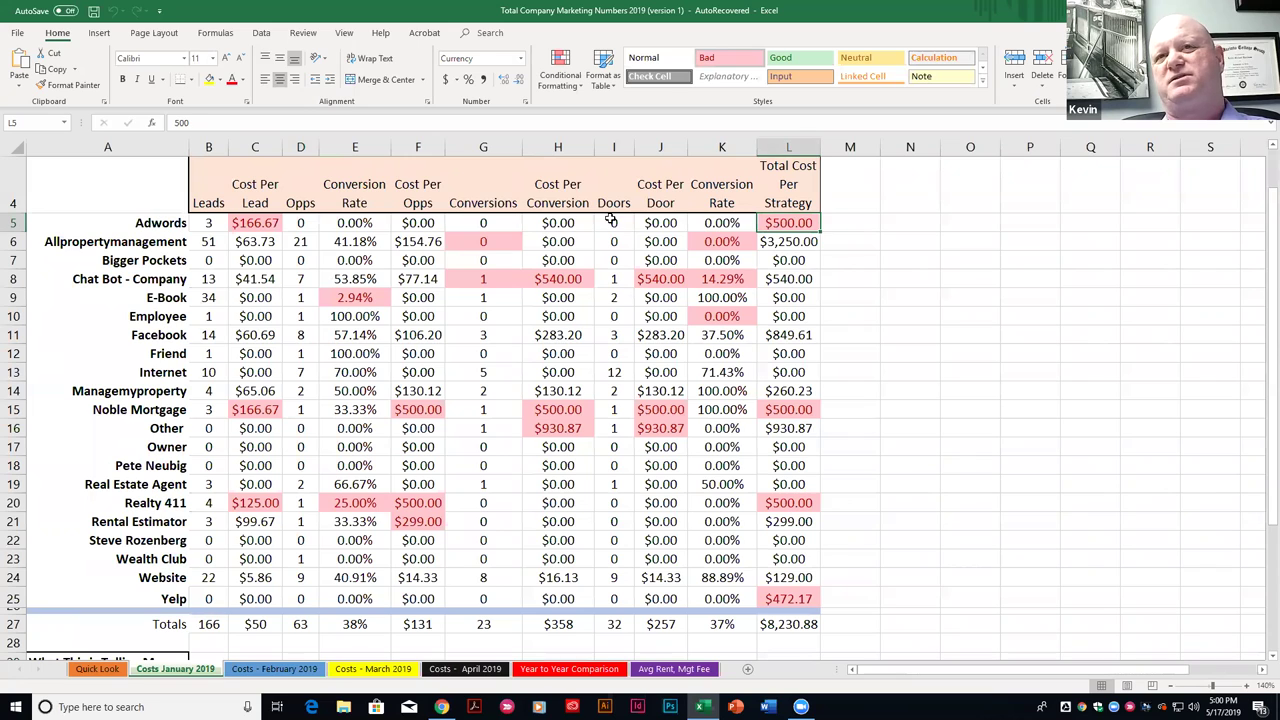
pyautogui.click(505, 221)
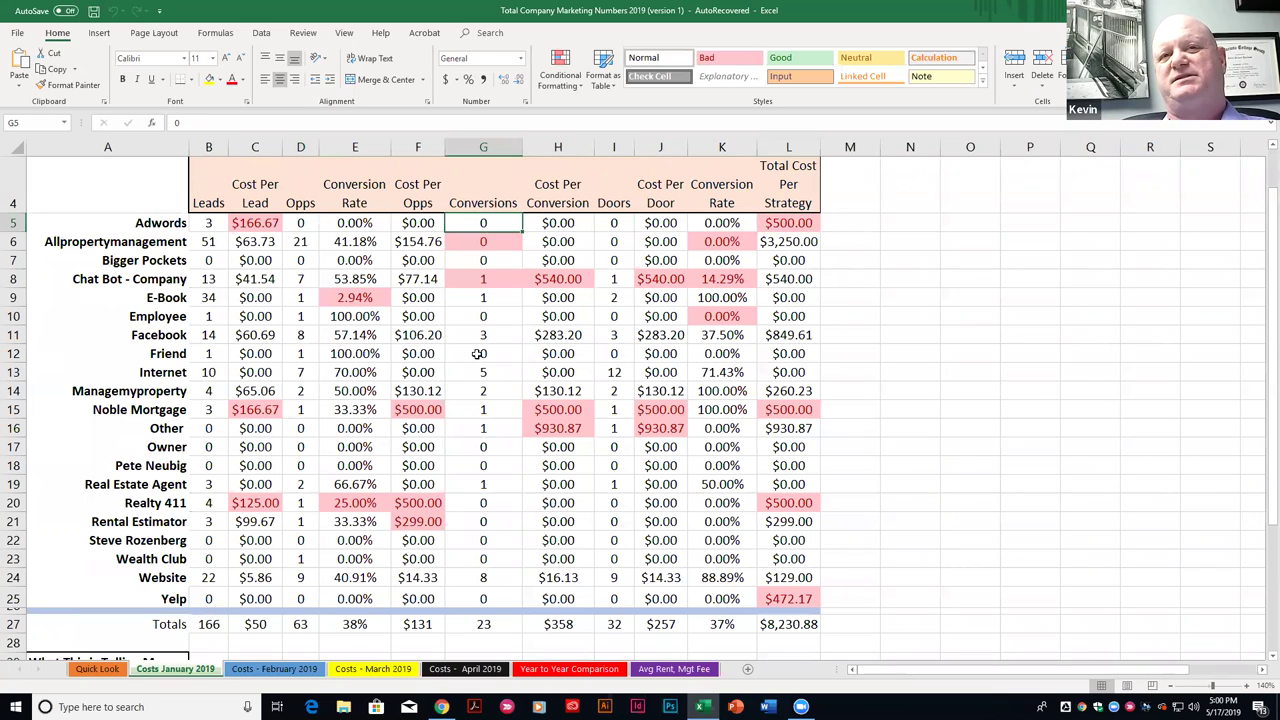
pyautogui.moveTo(852, 222); pyautogui.dragTo(163, 229)
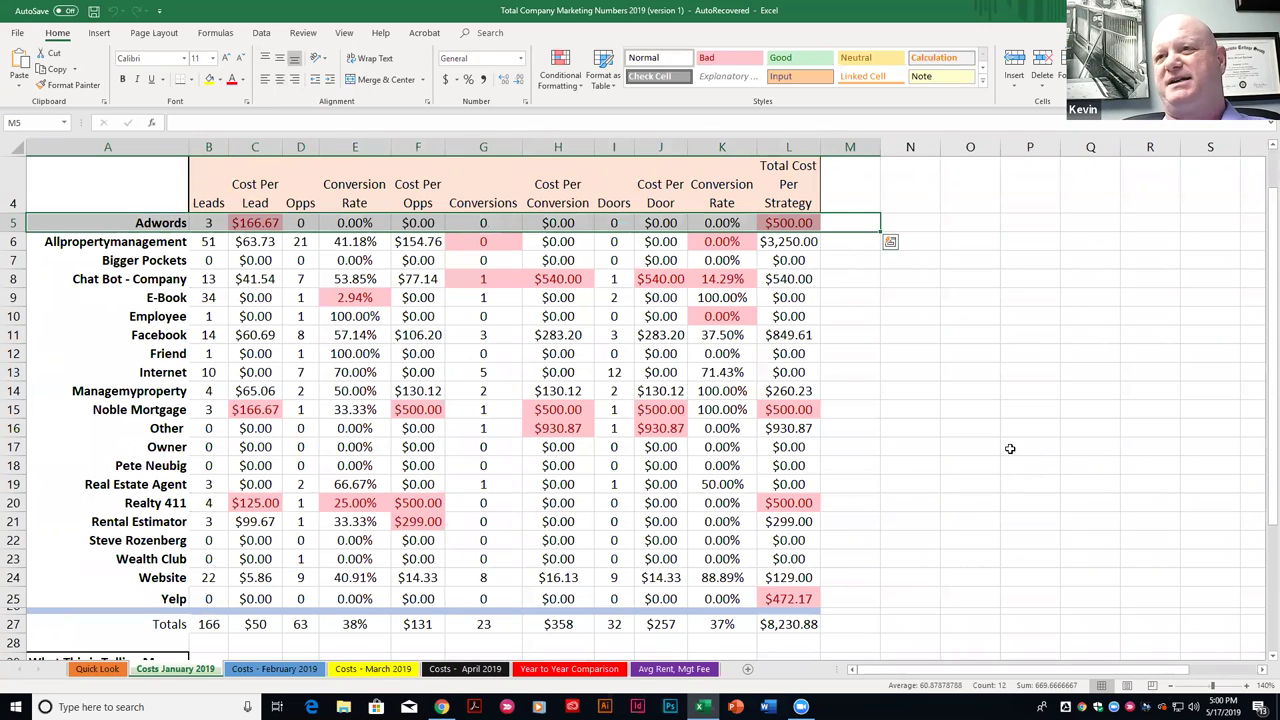
# Compare the Adwords cost per lead and opportunity conversion rate with their goals in row 3
pyautogui.scroll(1, 830, 400)
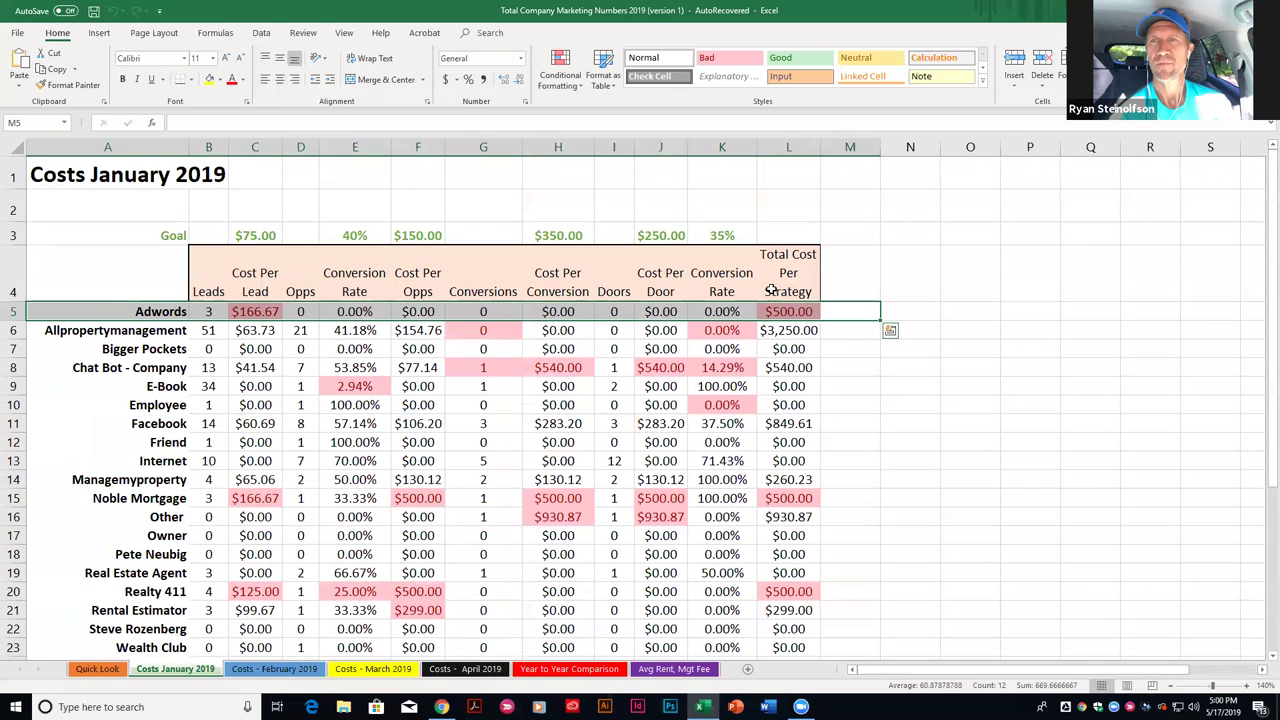
pyautogui.click(274, 238)
pyautogui.click(260, 311)
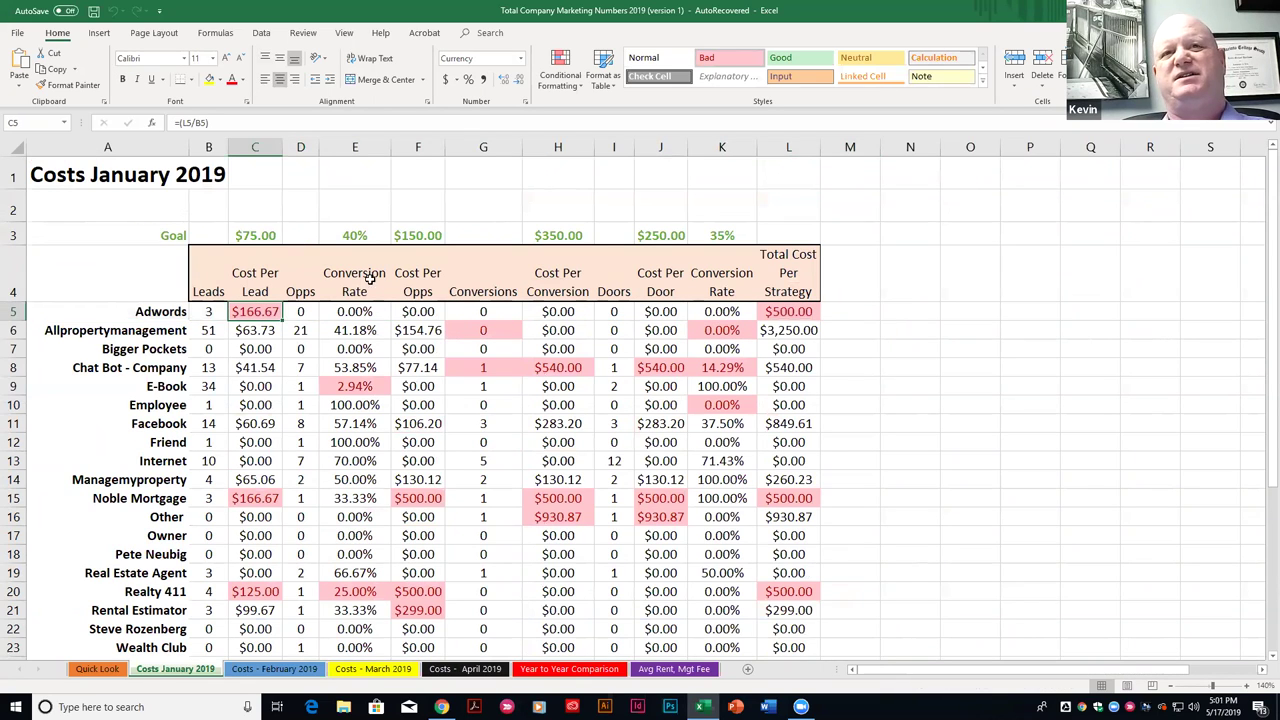
pyautogui.click(361, 236)
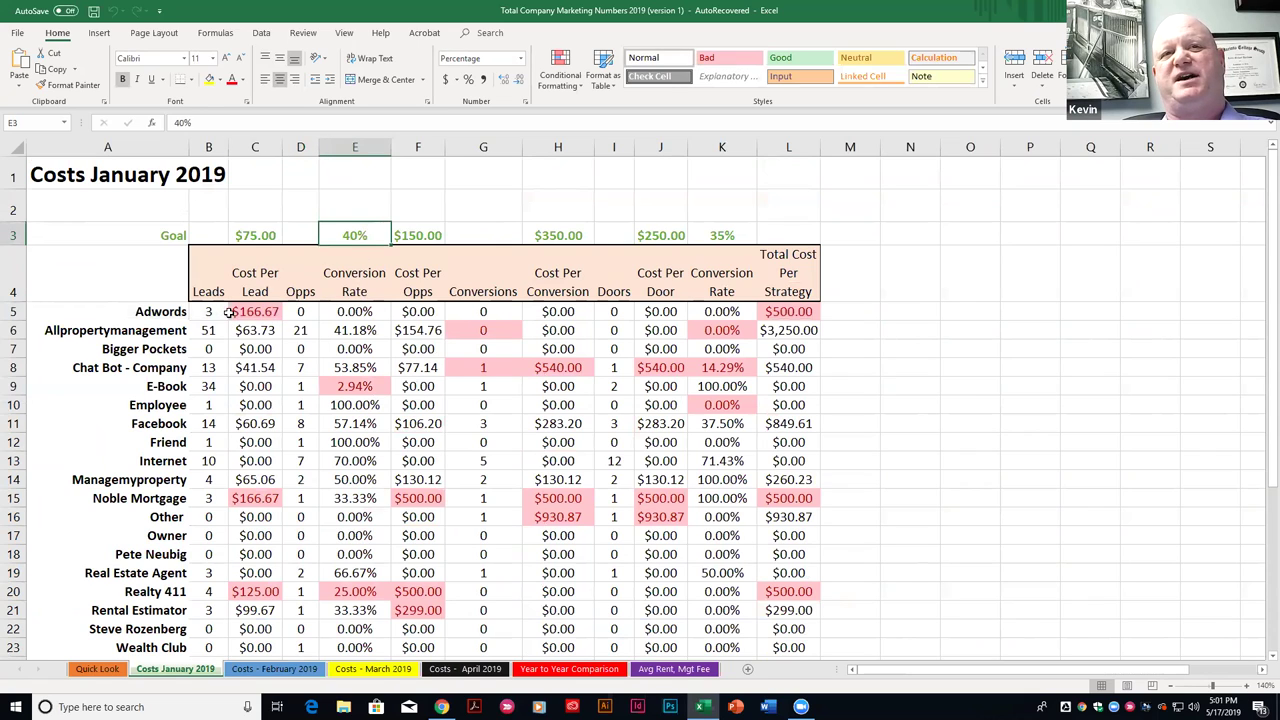
pyautogui.click(301, 311)
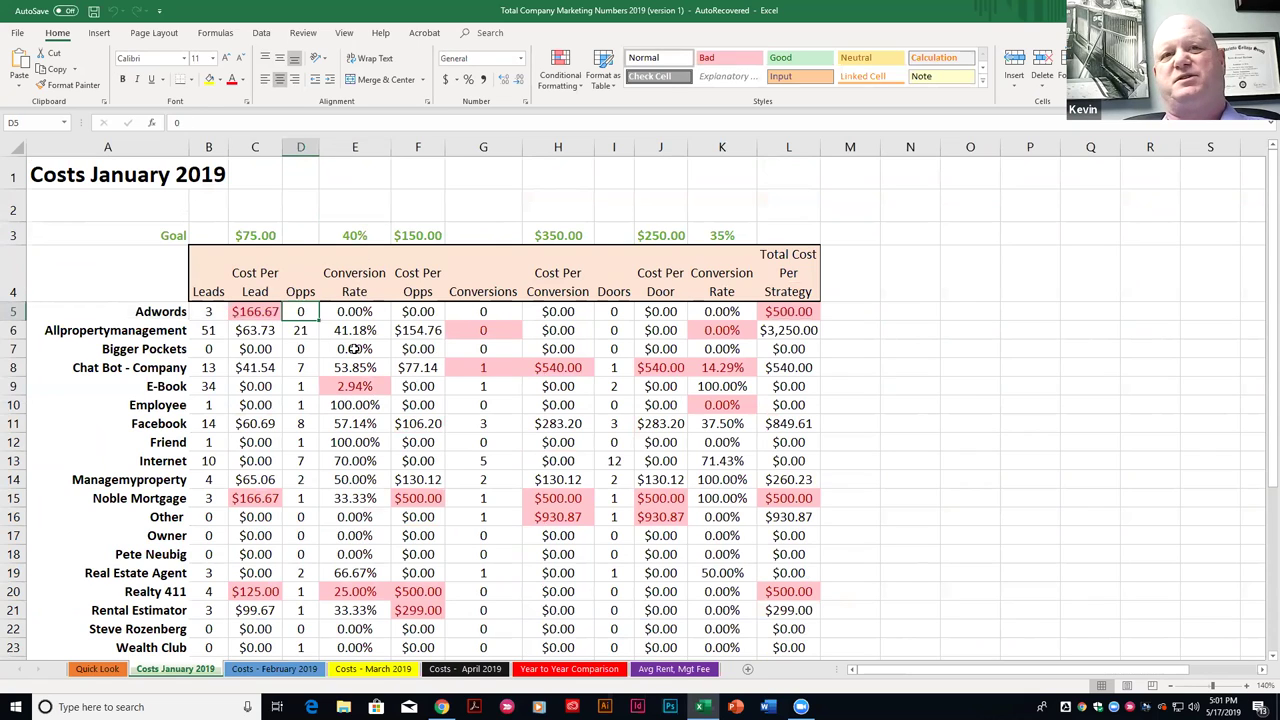
pyautogui.click(360, 313)
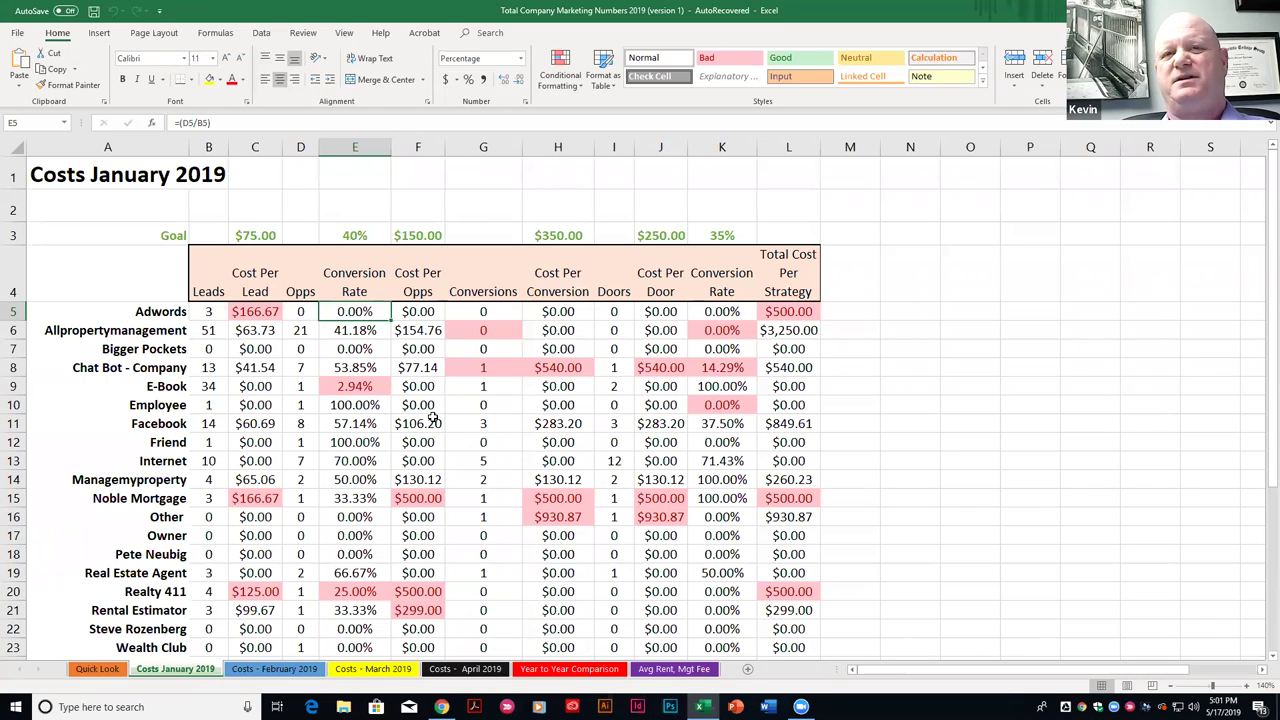
# Inspect the Adwords cost per opportunity, conversions and doors, and highlight the full row before clearing the selection
pyautogui.click(418, 312)
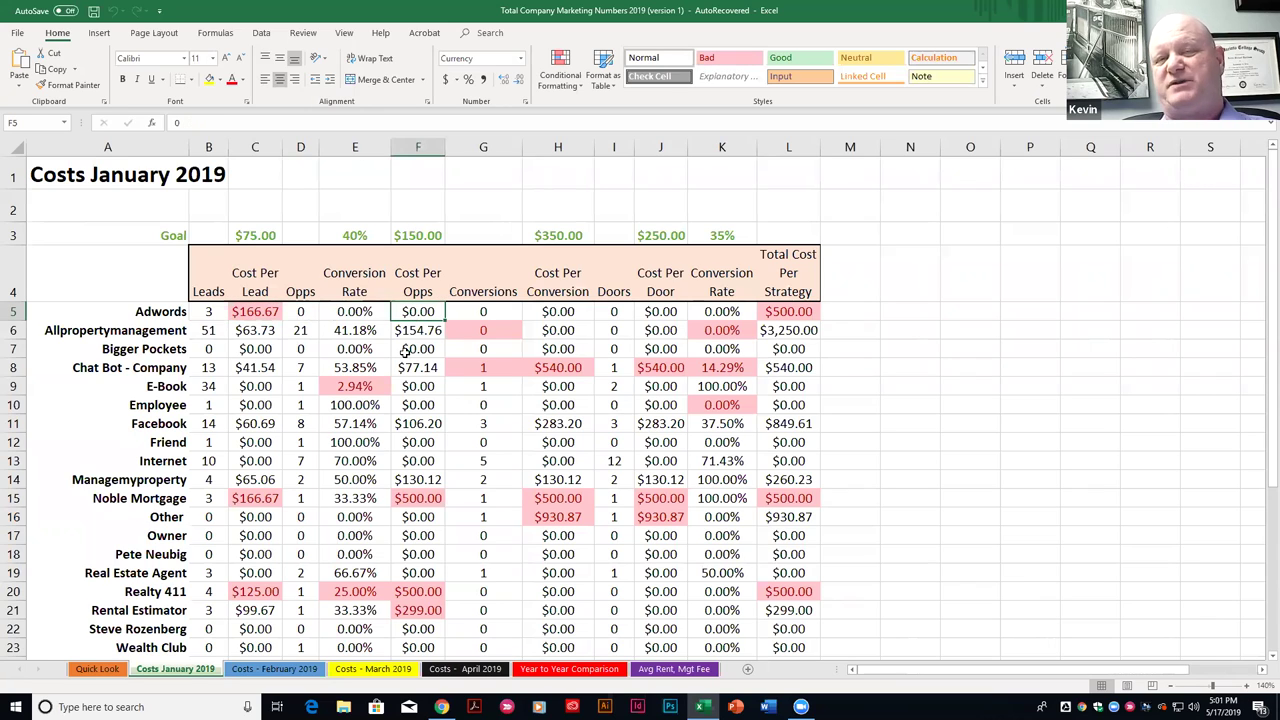
pyautogui.click(482, 316)
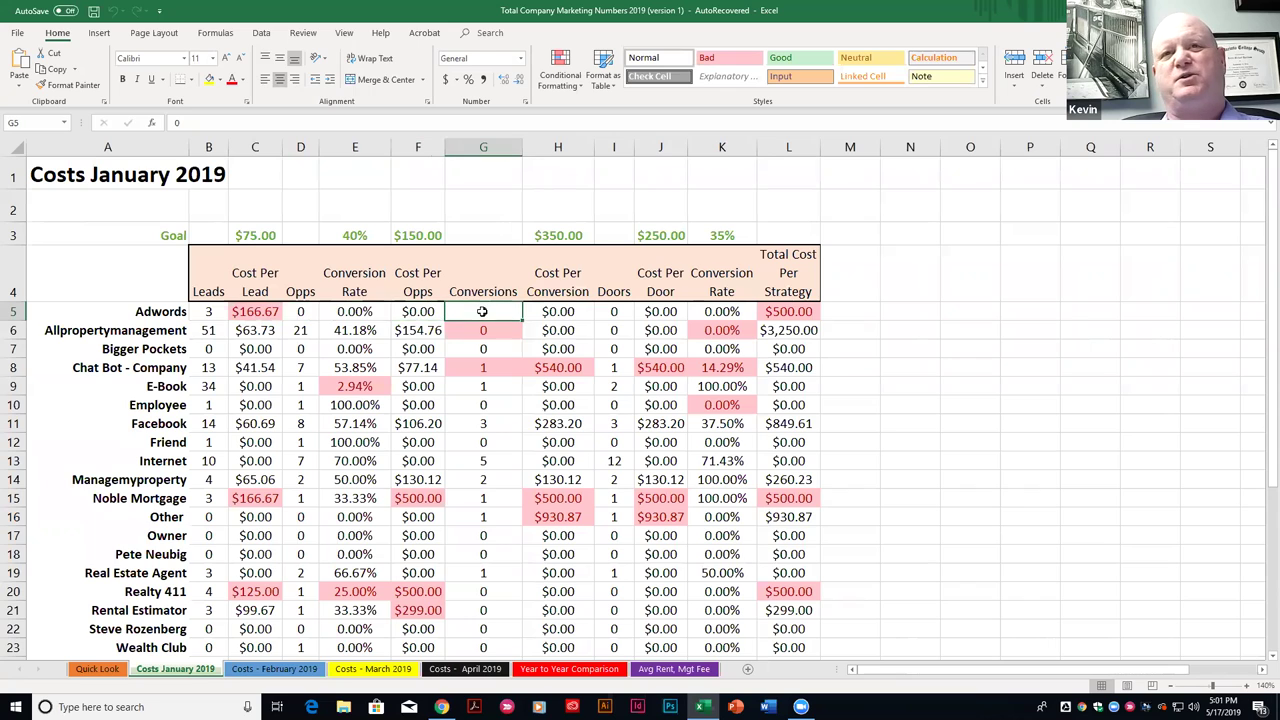
pyautogui.click(612, 305)
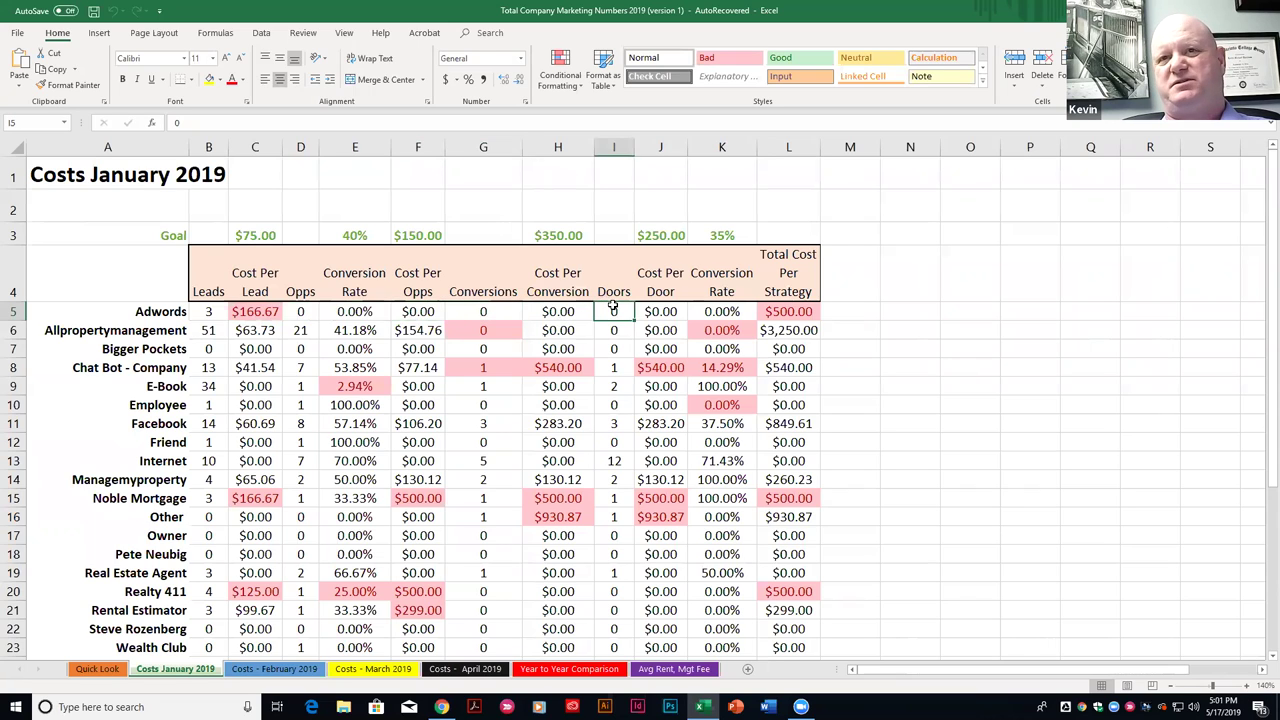
pyautogui.moveTo(840, 313); pyautogui.dragTo(183, 313)
pyautogui.click(928, 404)
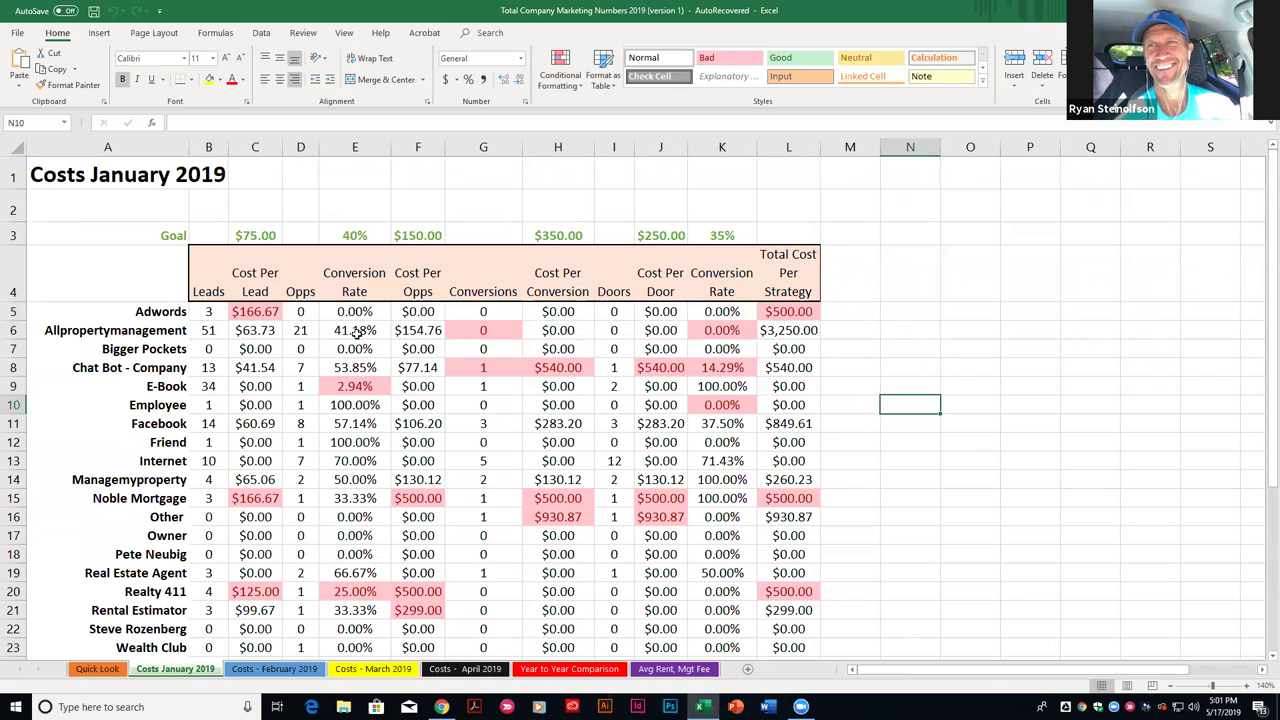
# Highlight the Allpropertymanagement row from its name through Total Cost Per Strategy
pyautogui.click(127, 333)
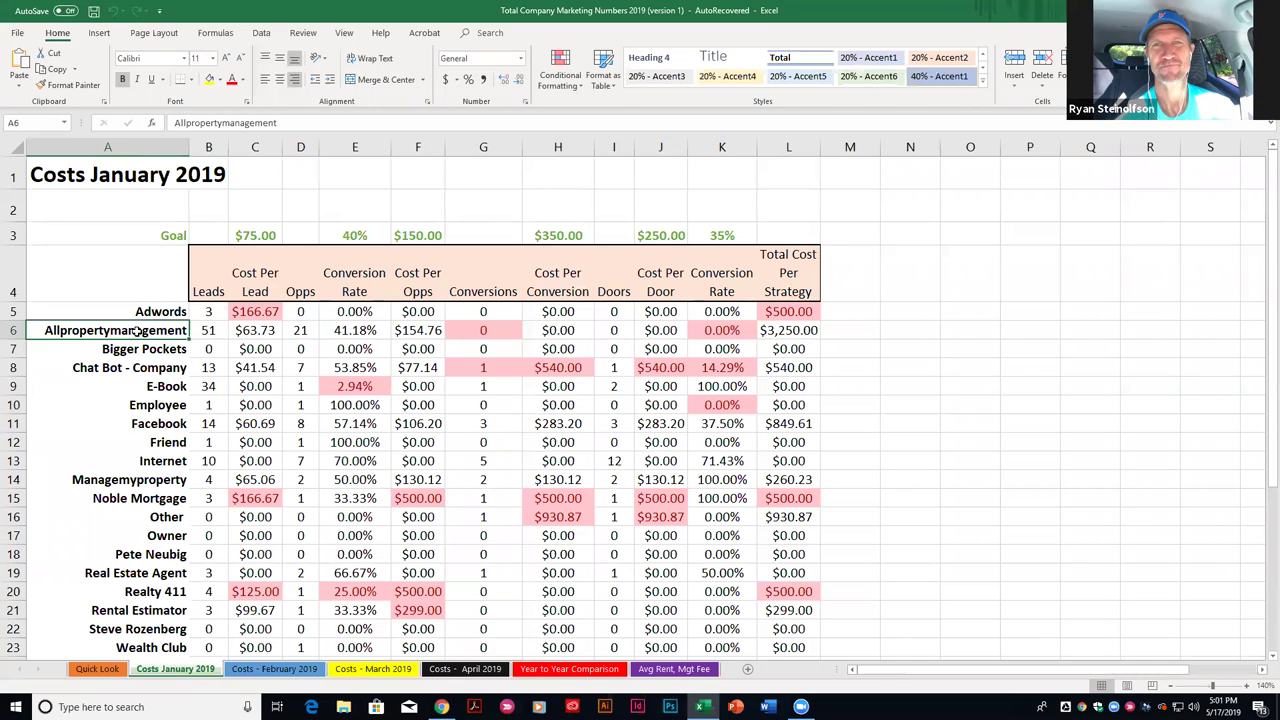
pyautogui.moveTo(167, 332); pyautogui.dragTo(768, 329)
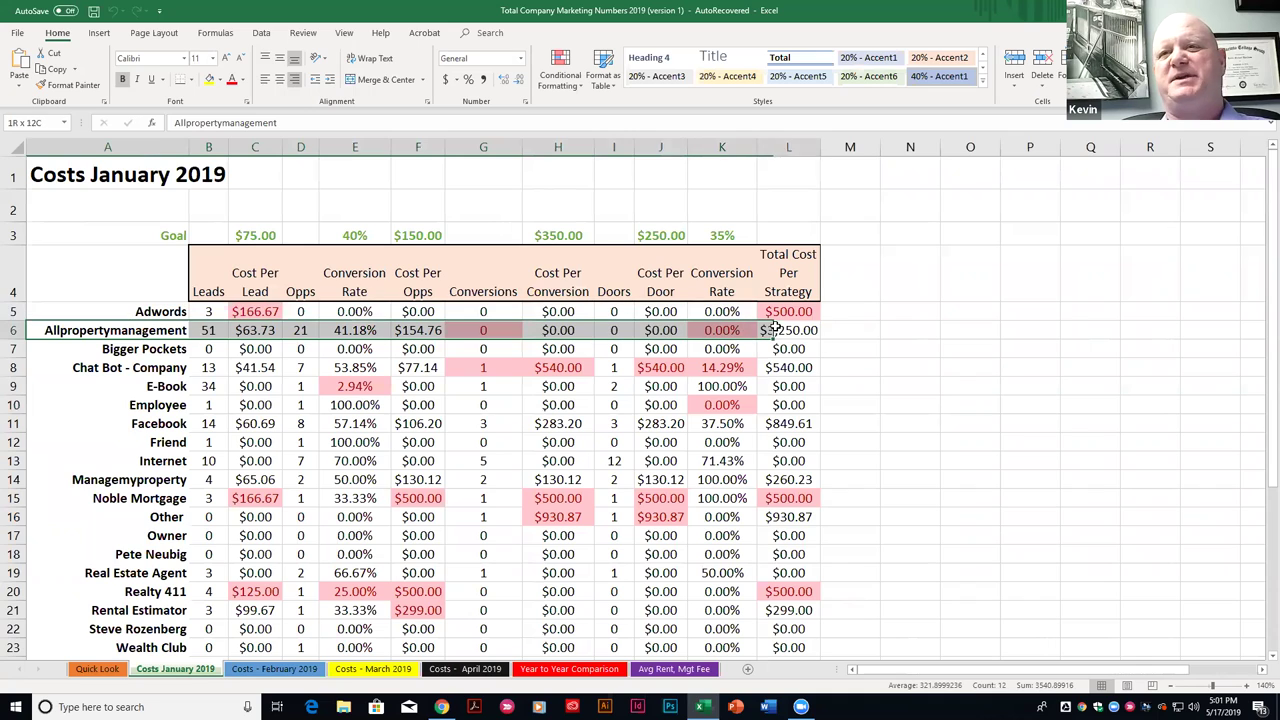
# Check the Allpropertymanagement leads and total cost, and compare its cost per lead with the goal in row 3
pyautogui.click(992, 344)
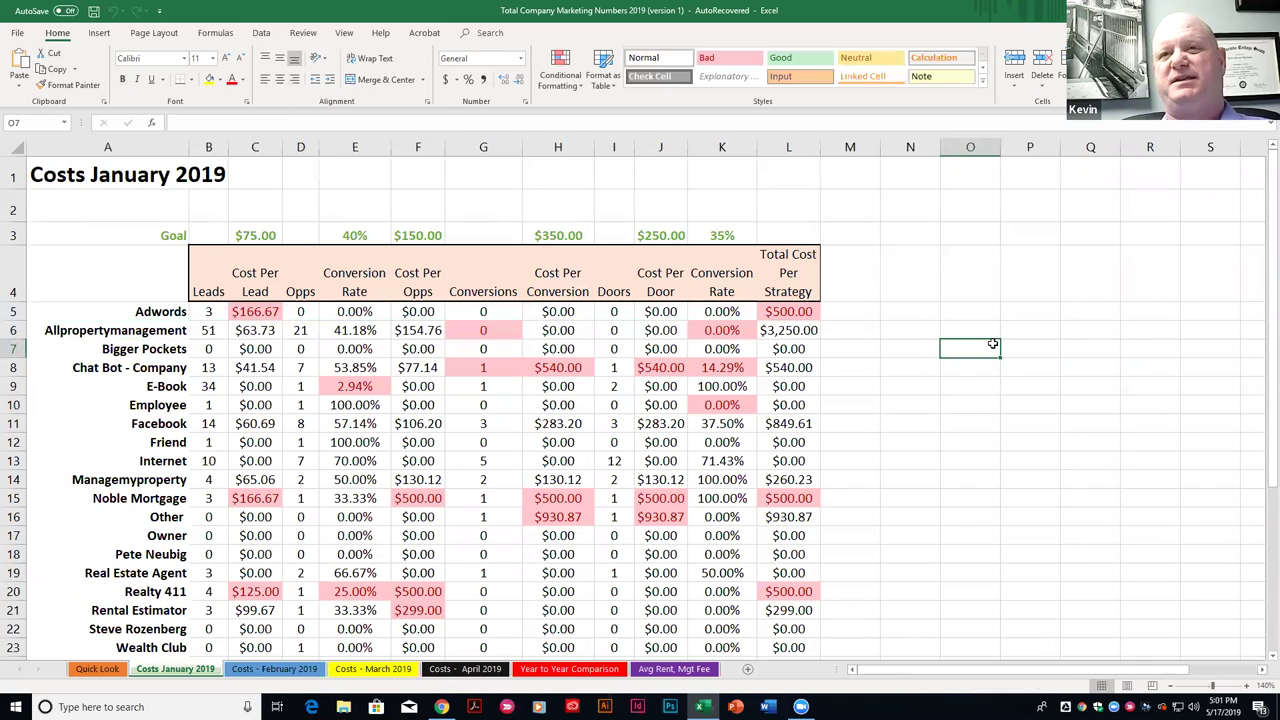
pyautogui.click(210, 334)
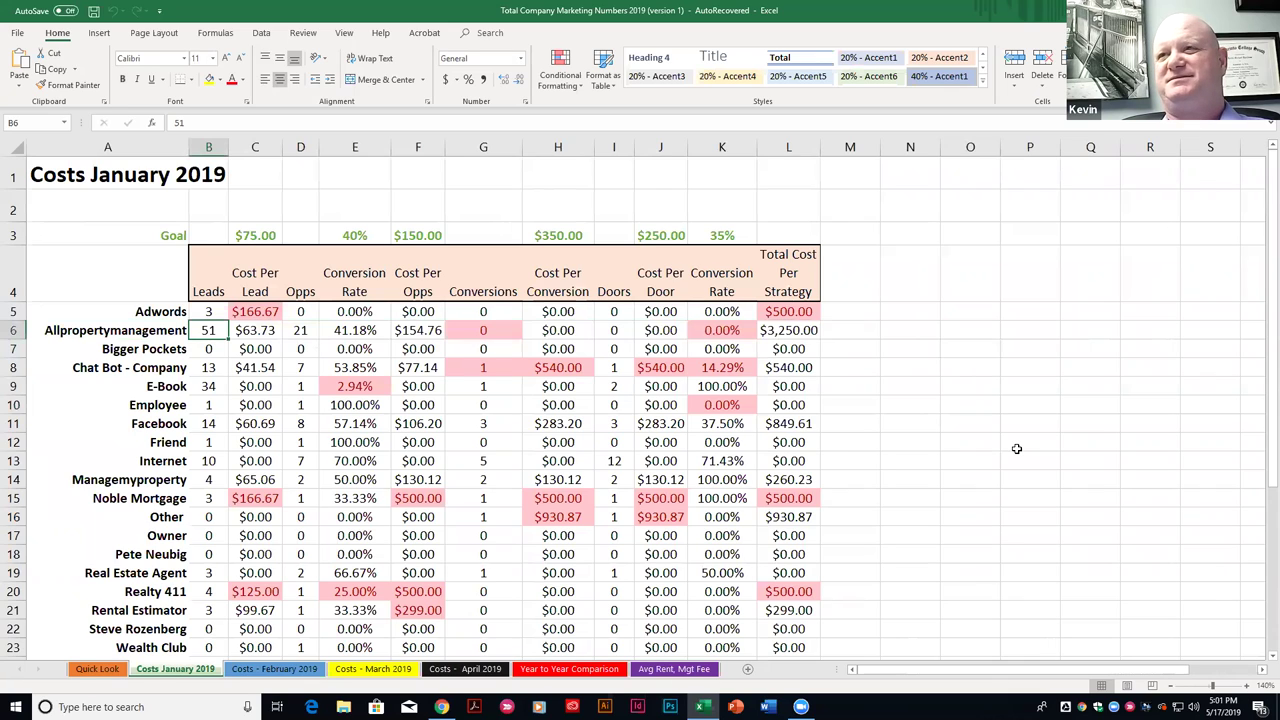
pyautogui.click(812, 334)
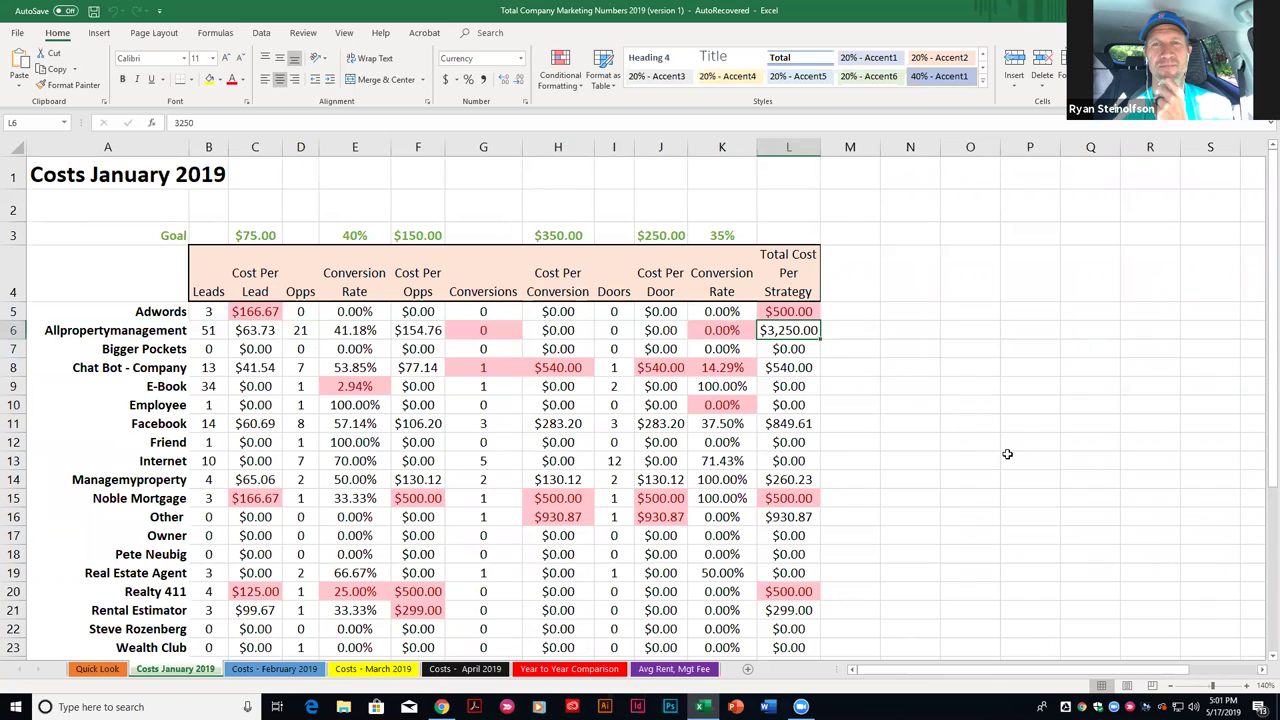
pyautogui.click(211, 331)
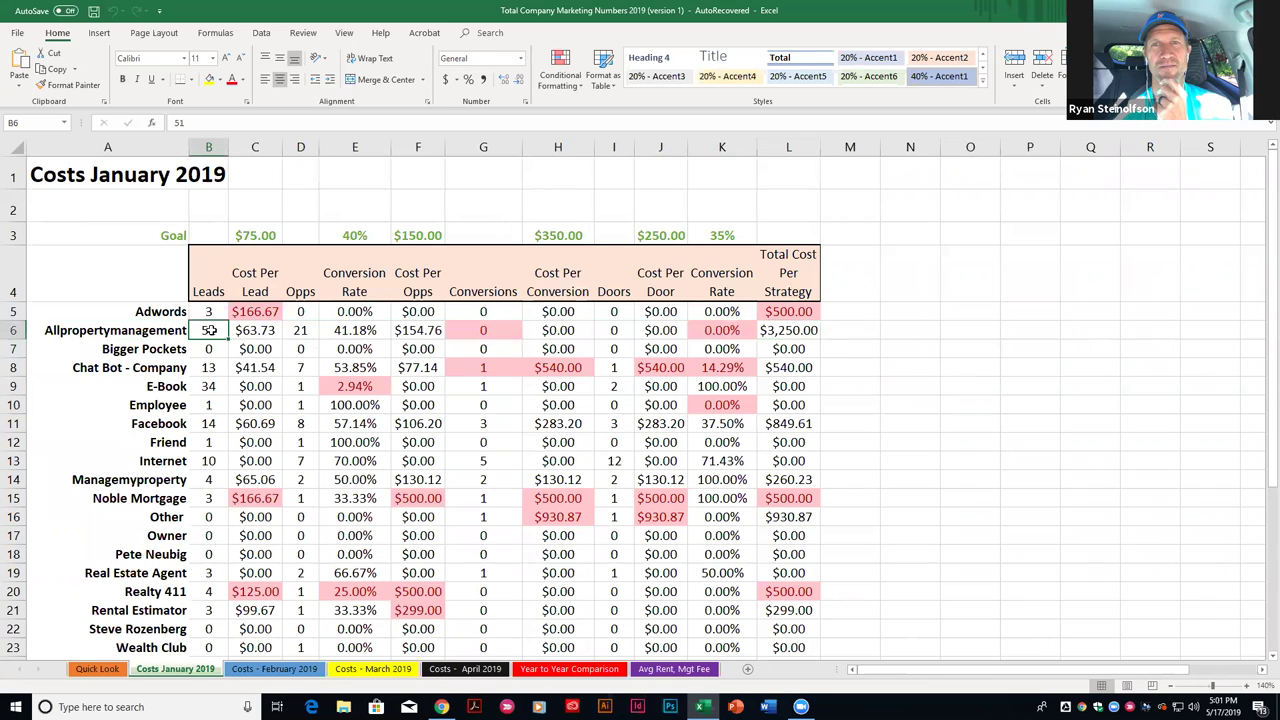
pyautogui.click(240, 336)
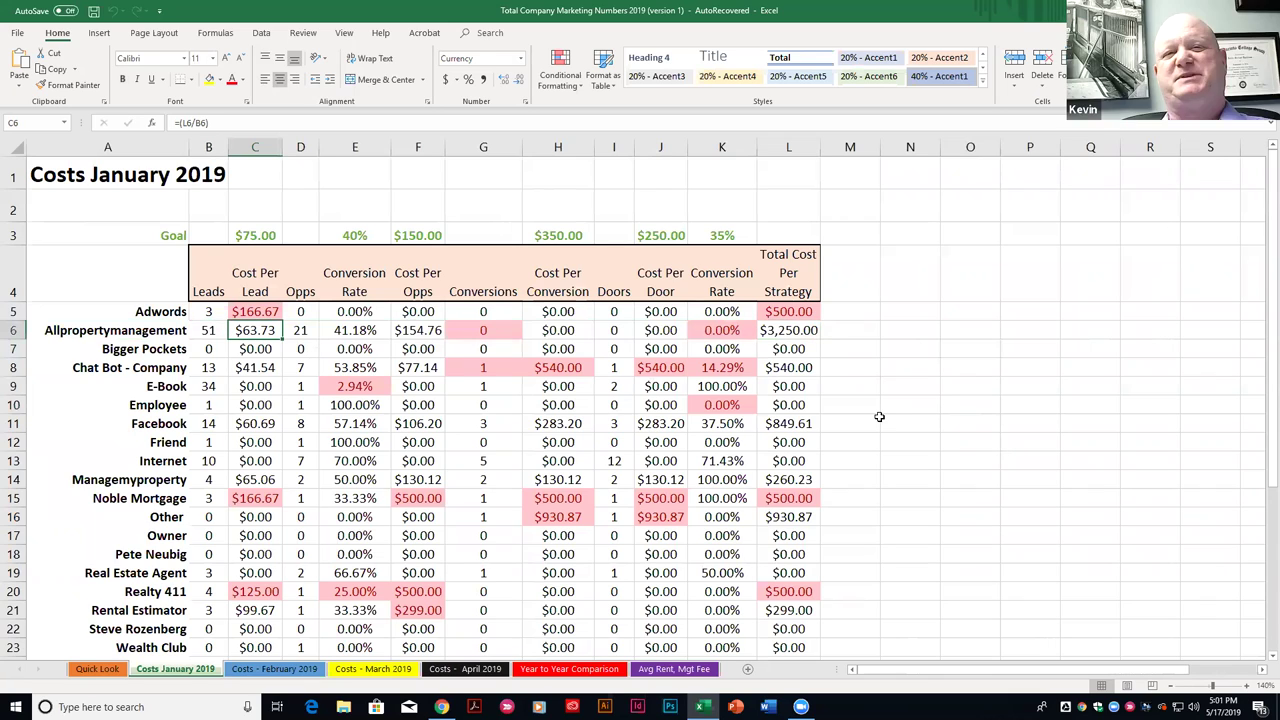
pyautogui.click(254, 232)
pyautogui.click(246, 332)
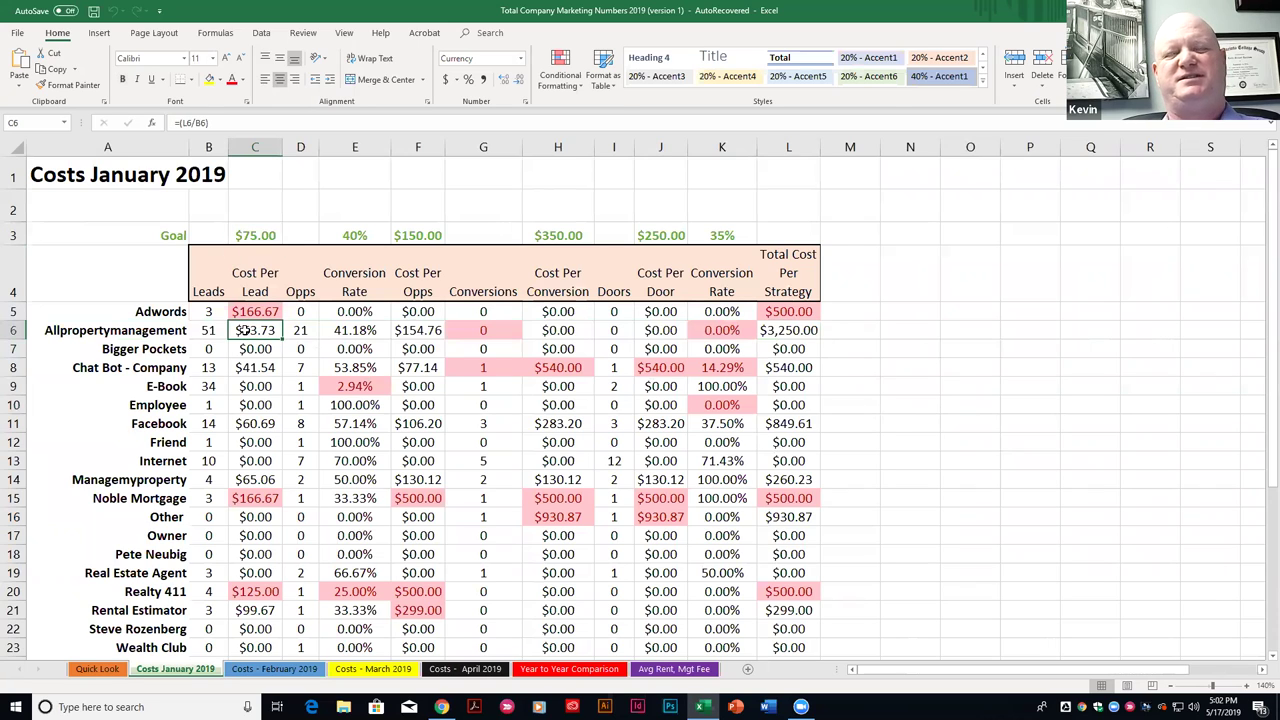
# Compare the Allpropertymanagement opportunities with its leads, and its lead-to-opportunity conversion rate with the goal
pyautogui.click(302, 328)
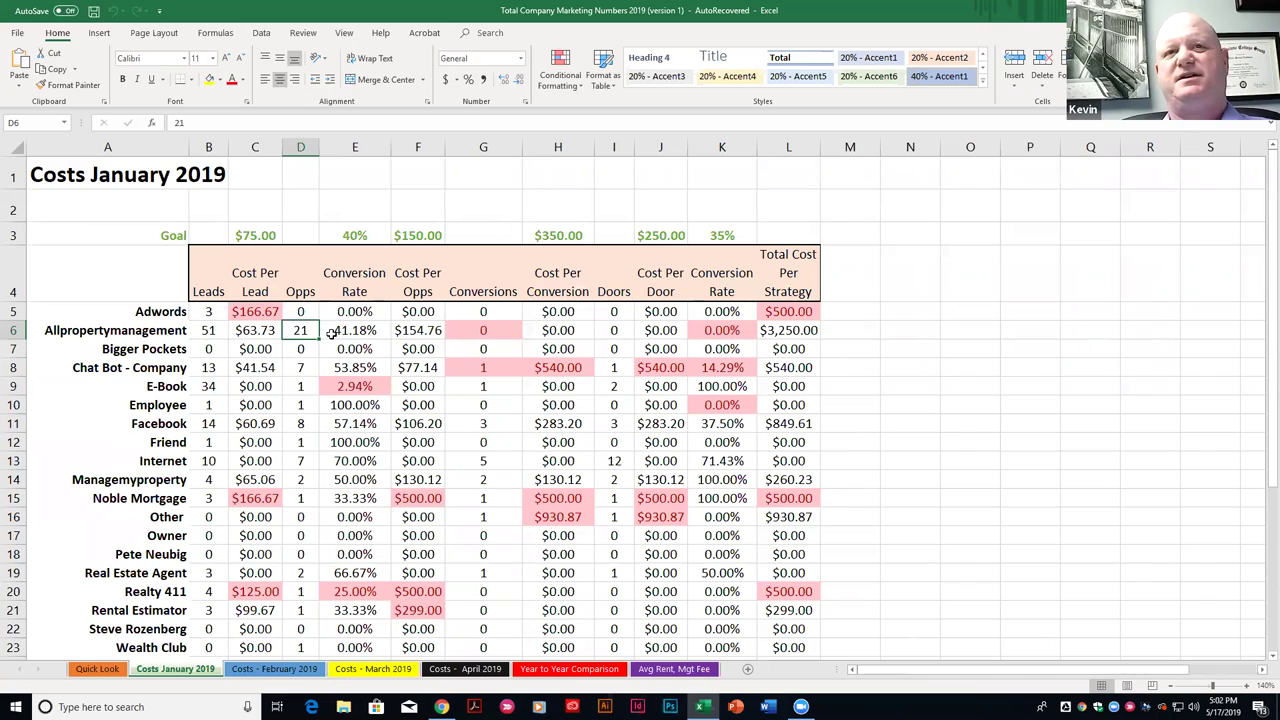
pyautogui.click(220, 330)
pyautogui.click(342, 330)
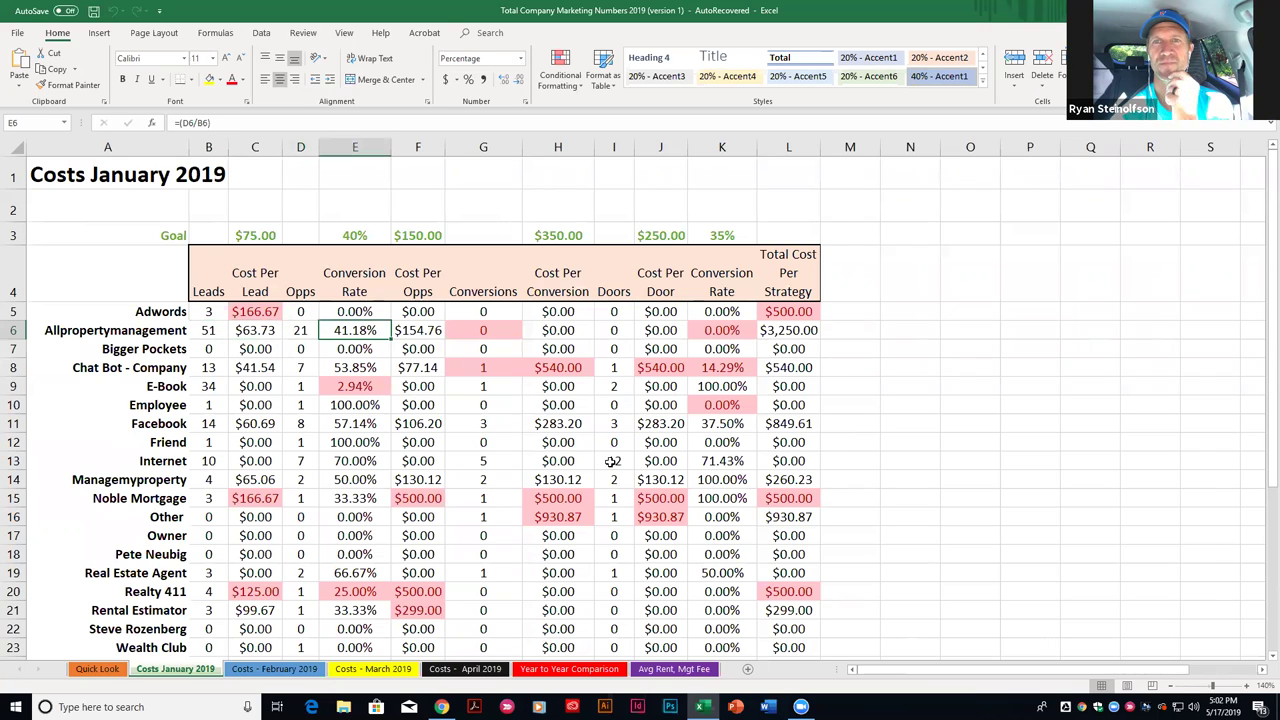
pyautogui.click(372, 227)
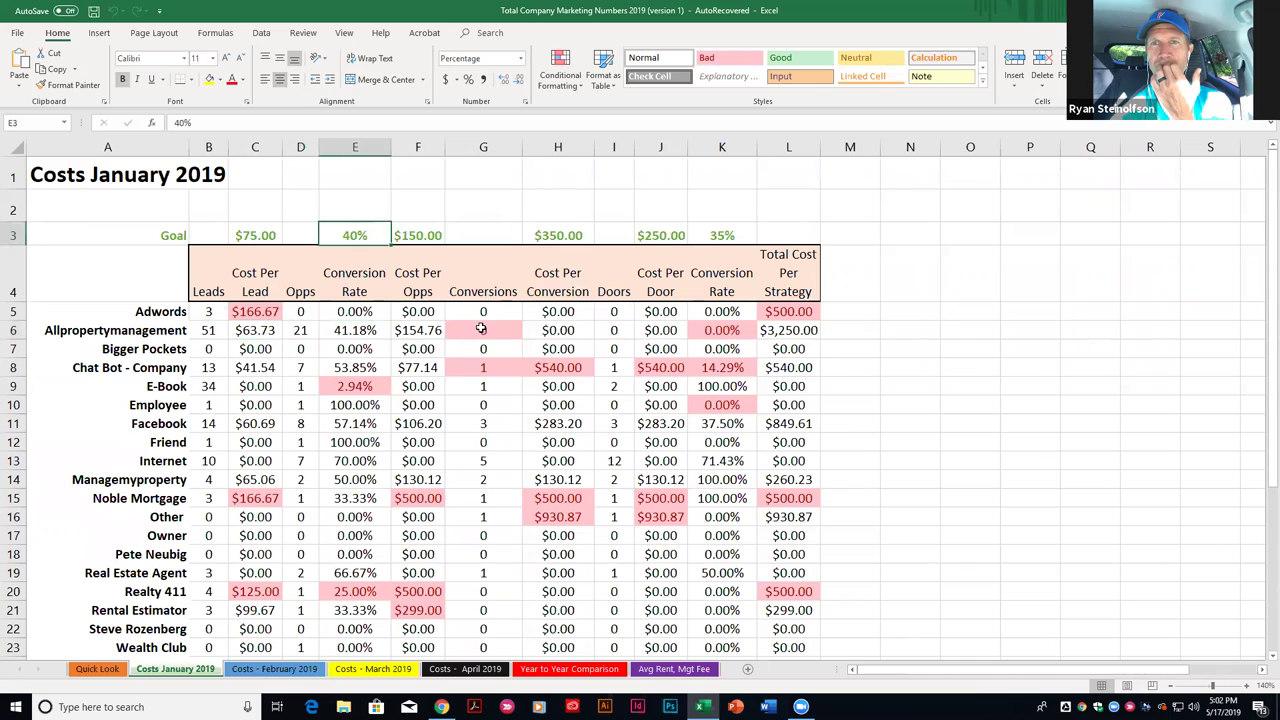
# Check the Allpropertymanagement conversions against its opportunities, and highlight its cells from Conversions through Doors
pyautogui.click(481, 328)
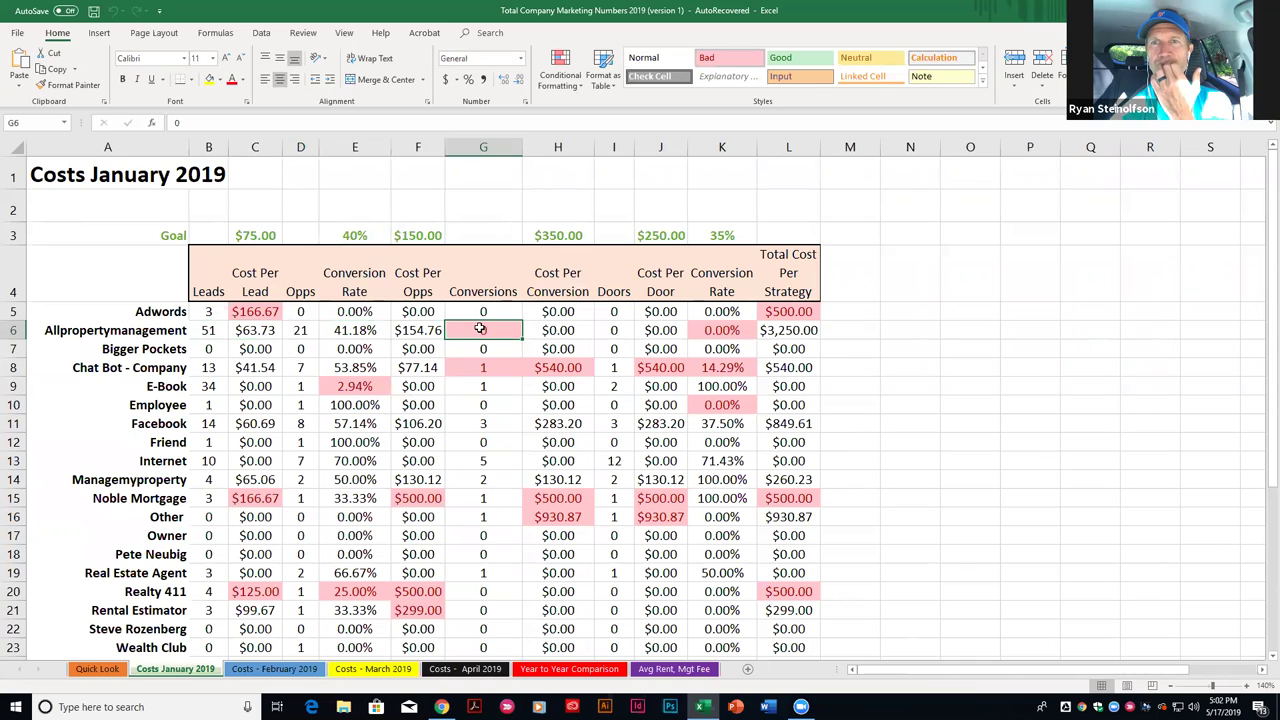
pyautogui.click(298, 332)
pyautogui.click(481, 332)
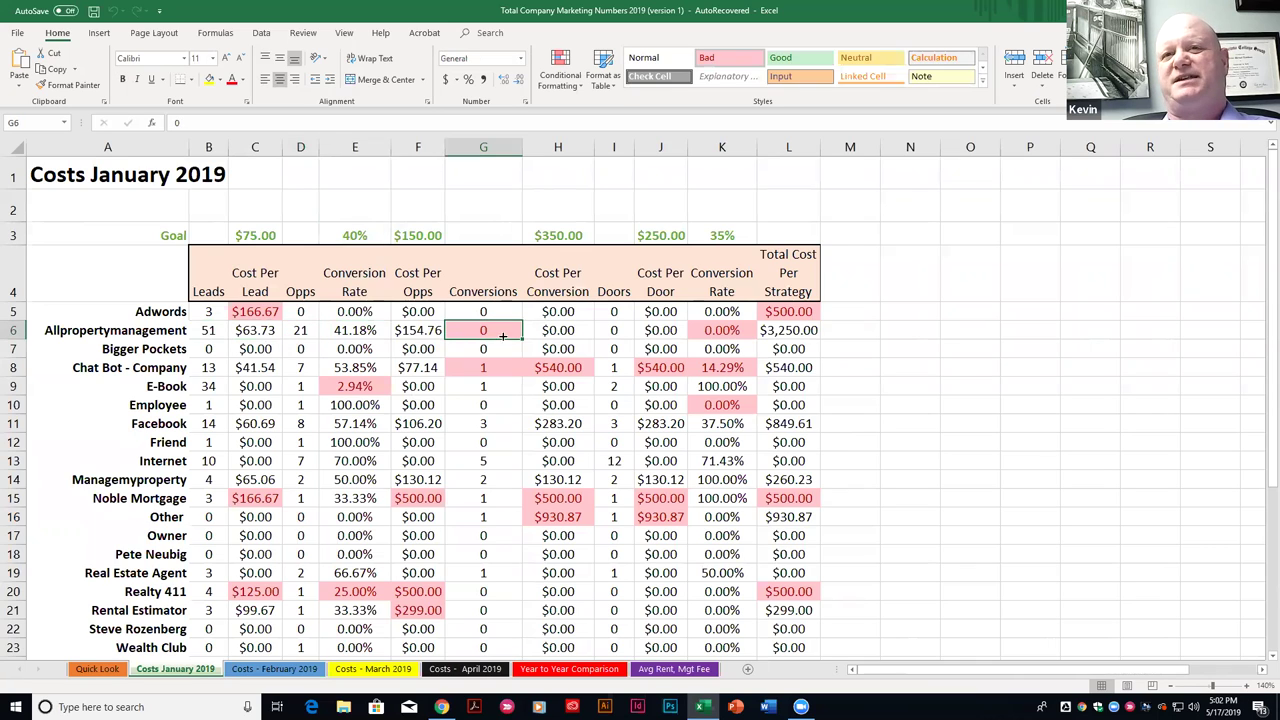
pyautogui.click(604, 333)
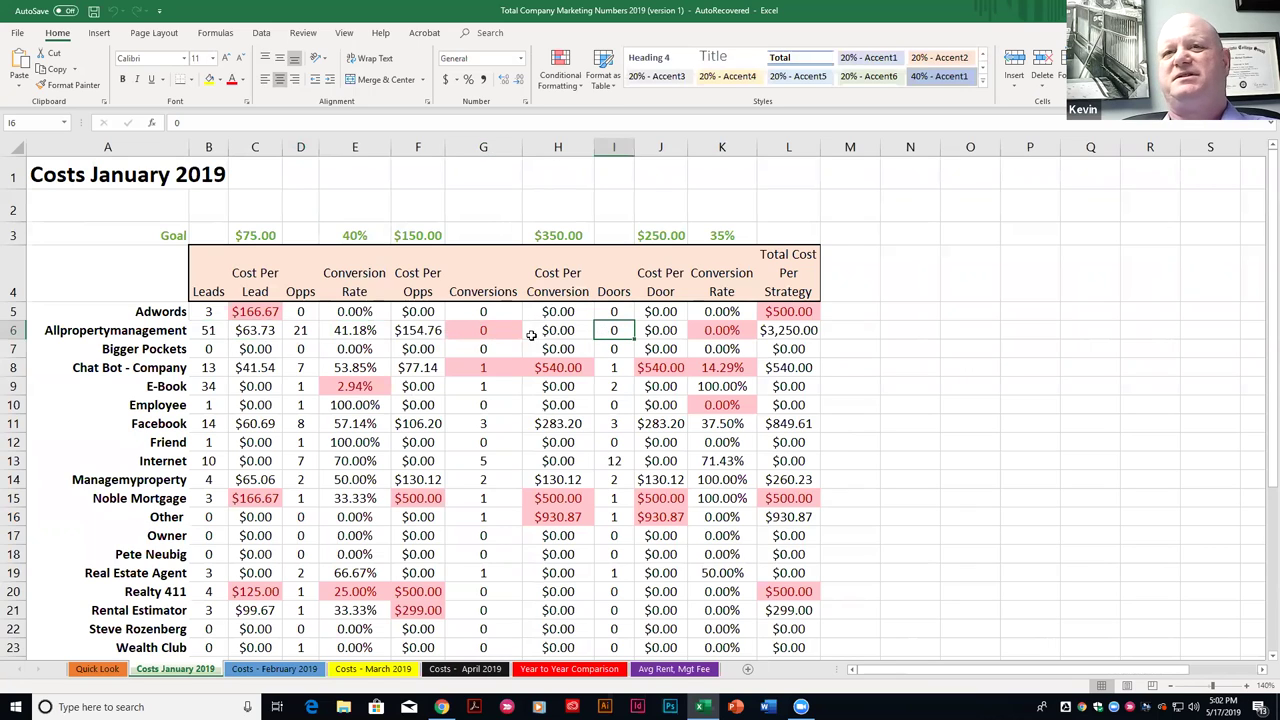
pyautogui.moveTo(483, 332); pyautogui.dragTo(613, 342)
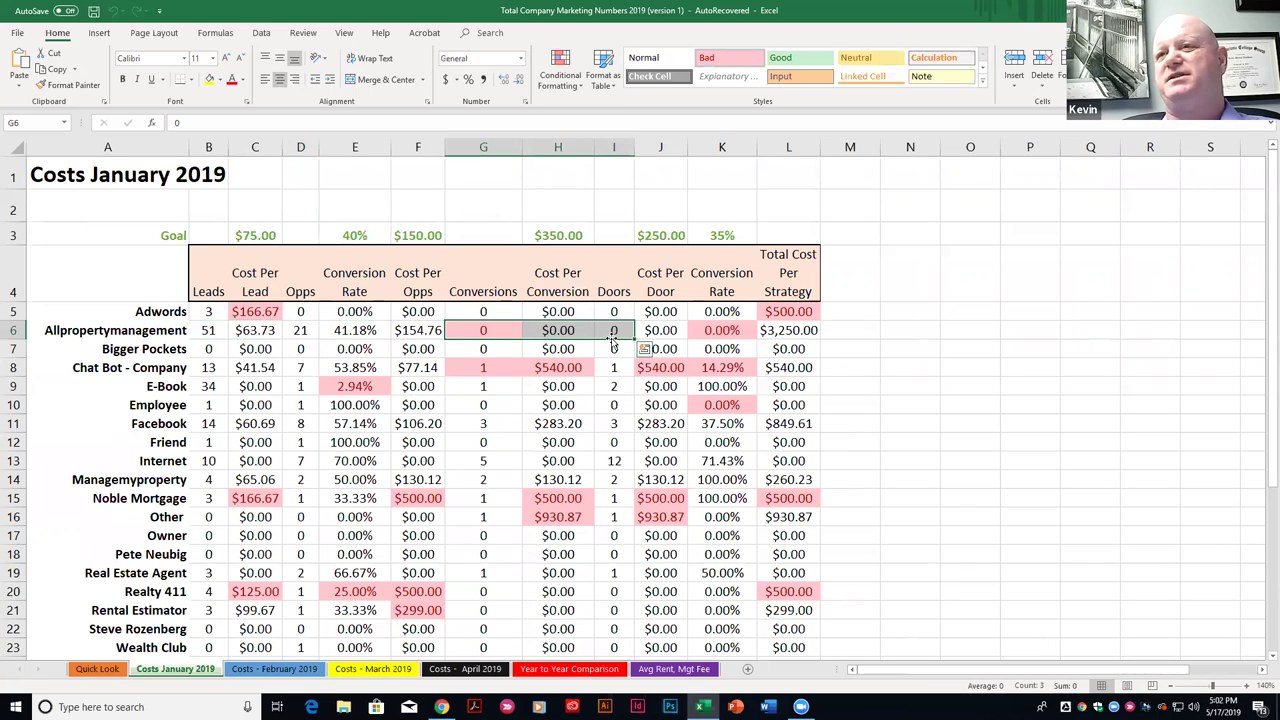
# Recheck the Allpropertymanagement leads and highlight its cost and conversion figures through Total Cost Per Strategy
pyautogui.click(224, 332)
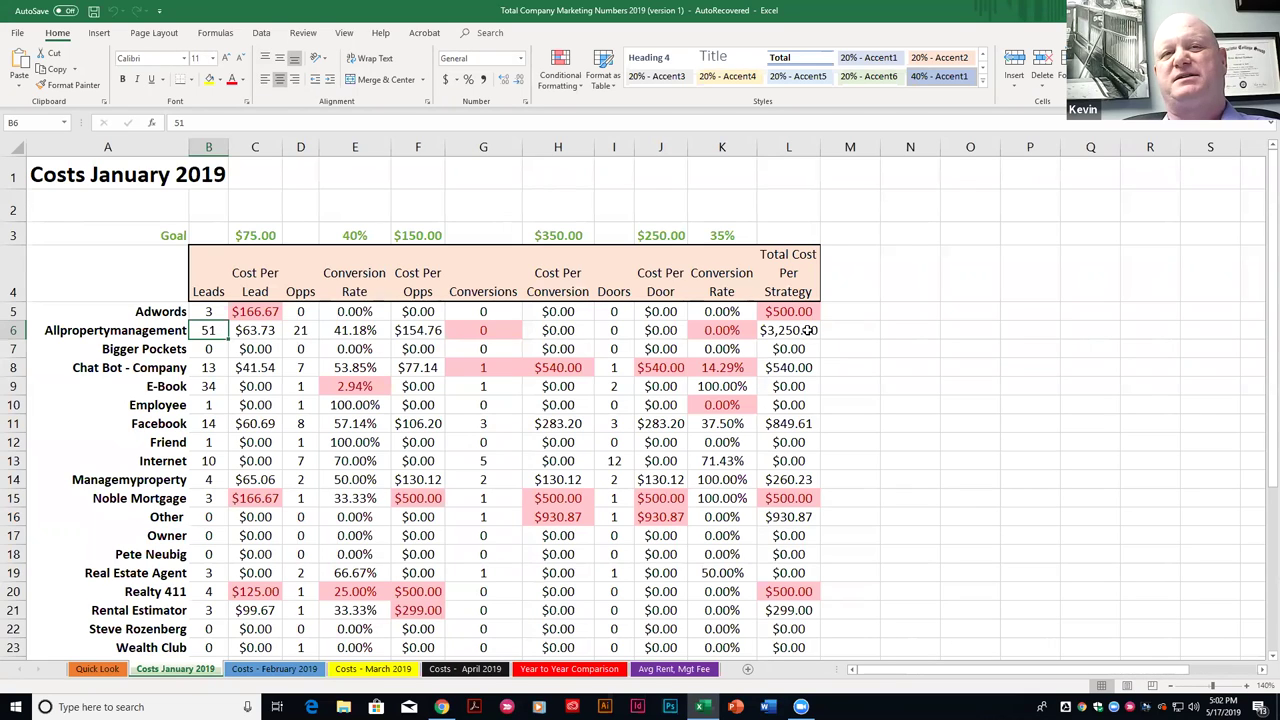
pyautogui.moveTo(255, 330); pyautogui.dragTo(434, 331)
pyautogui.moveTo(552, 330); pyautogui.dragTo(692, 327)
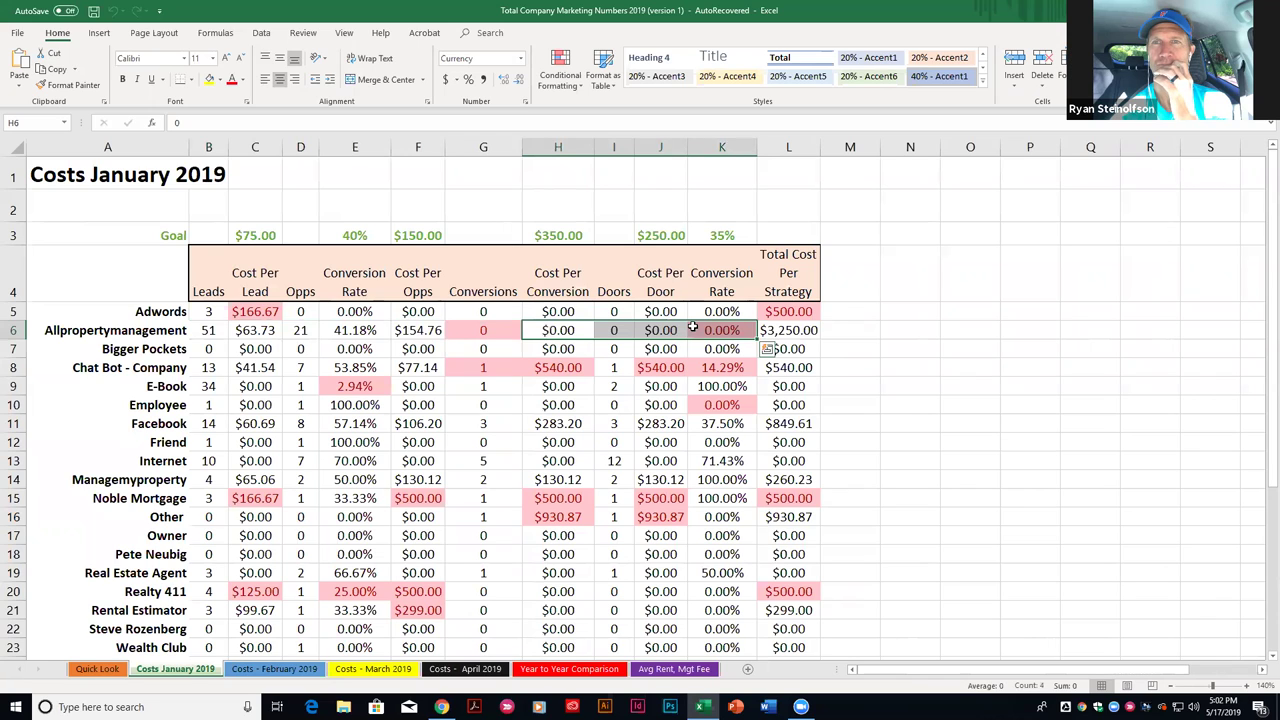
pyautogui.moveTo(210, 328); pyautogui.dragTo(788, 330)
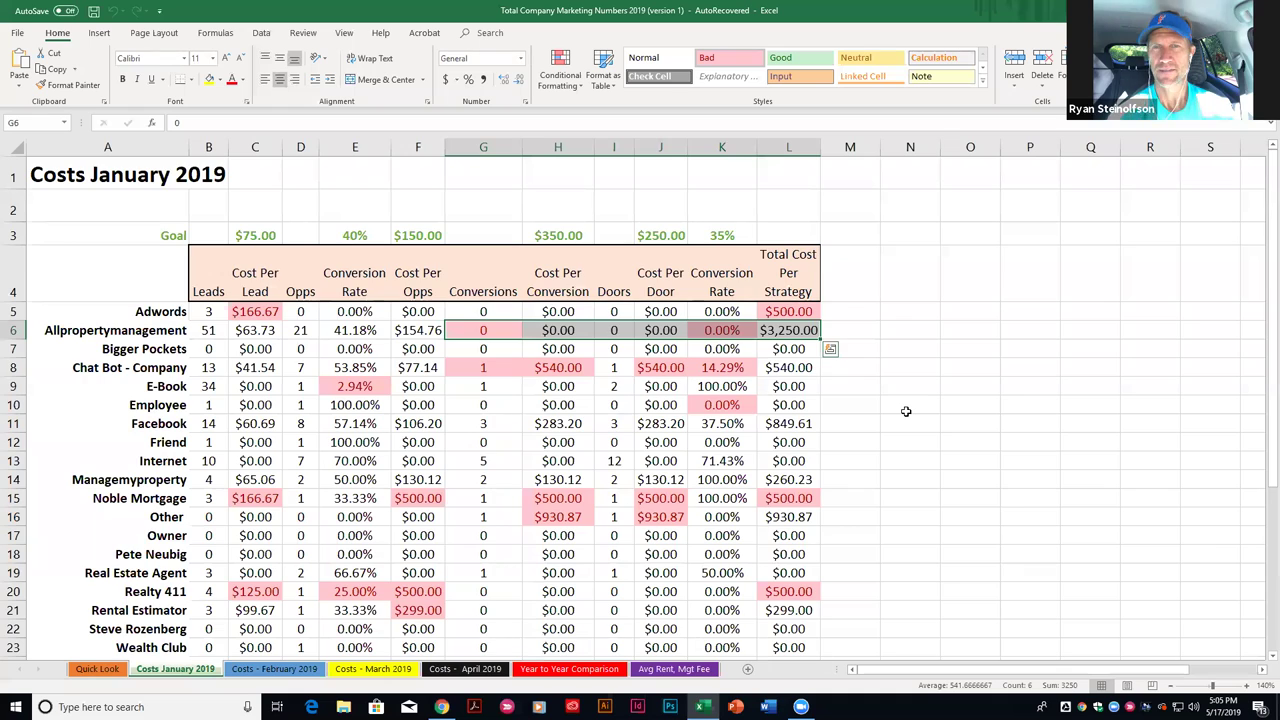
# Go to the Costs - February 2019 sheet and highlight the Adwords row from Leads through Total Cost Per Strategy
pyautogui.scroll(-1, 885, 405)
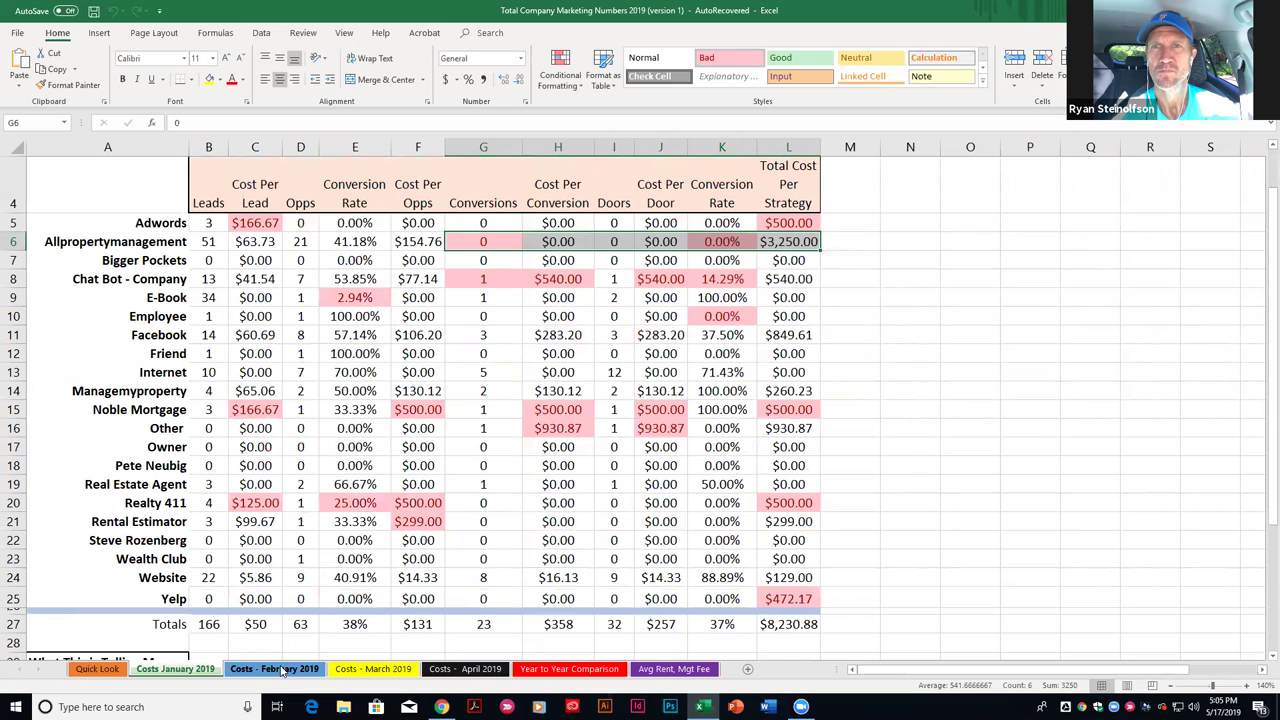
pyautogui.click(168, 669)
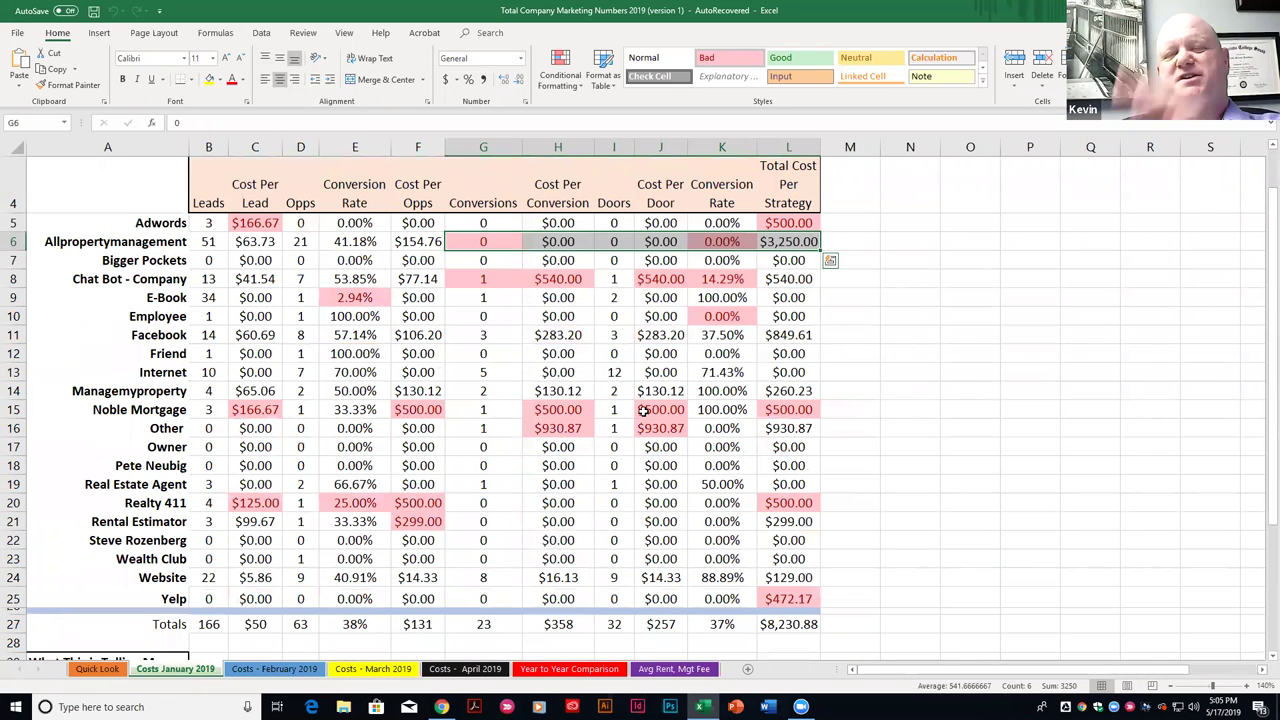
pyautogui.click(274, 669)
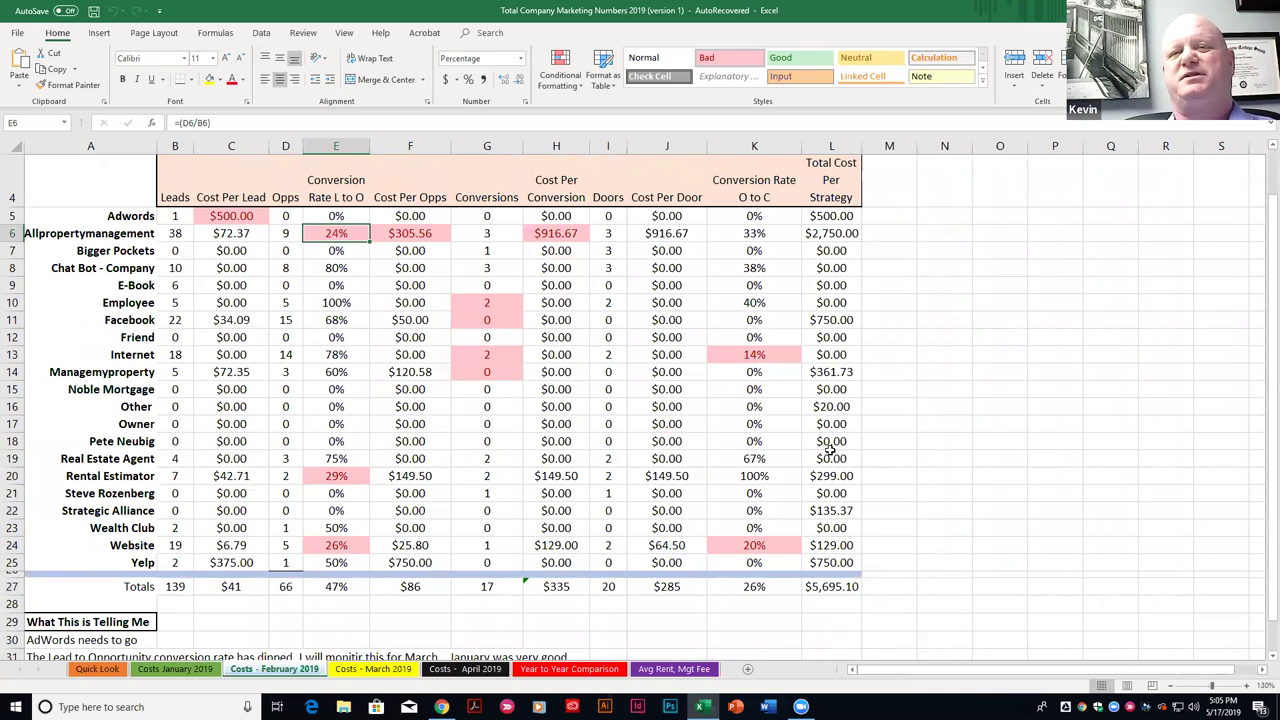
pyautogui.scroll(1, 1088, 440)
pyautogui.scroll(-1, 1088, 440)
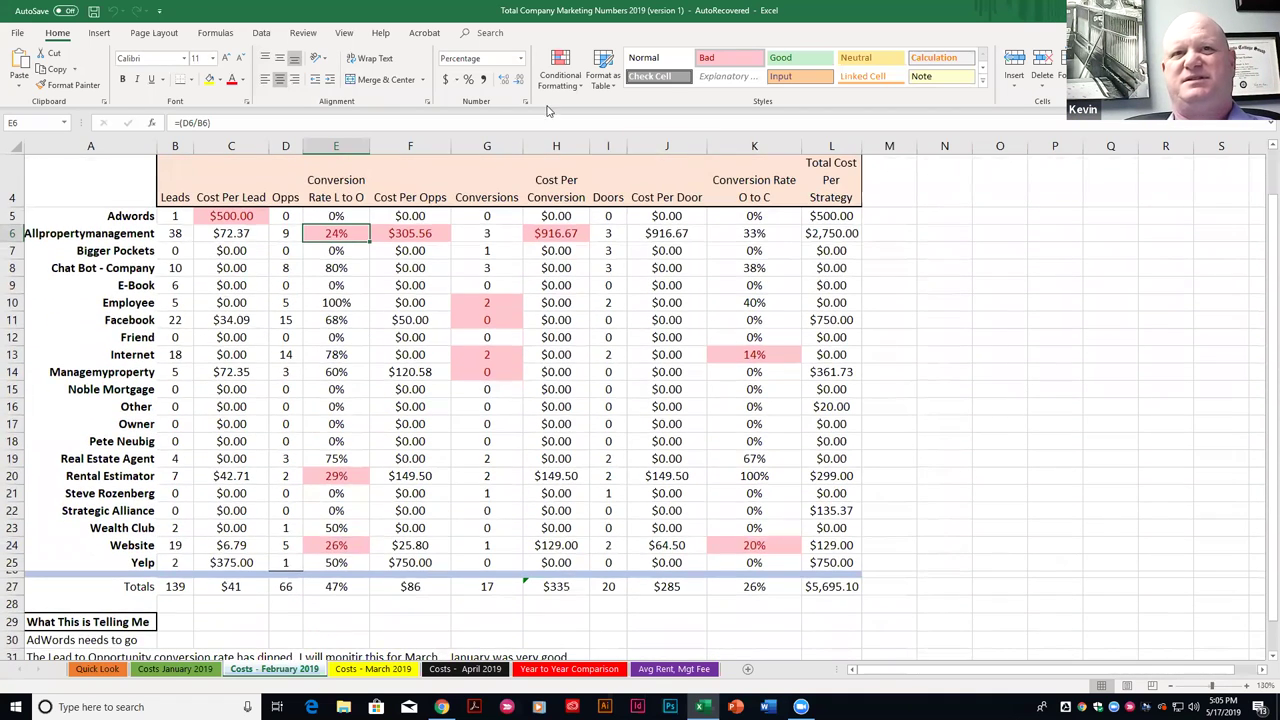
pyautogui.moveTo(166, 215); pyautogui.dragTo(835, 216)
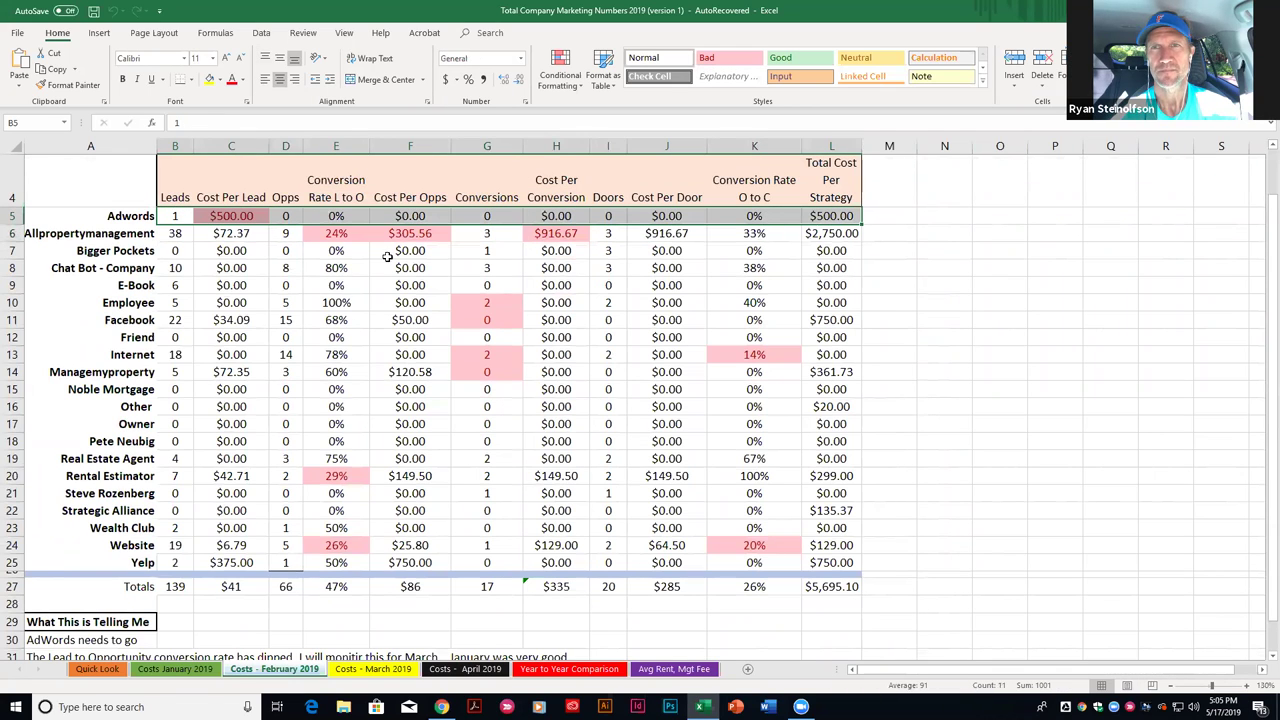
# Examine the February Allpropertymanagement leads, conversion rate and cost per lead, and highlight its cells from Conversions through Doors
pyautogui.click(179, 233)
pyautogui.moveTo(179, 233); pyautogui.dragTo(373, 238)
pyautogui.click(340, 233)
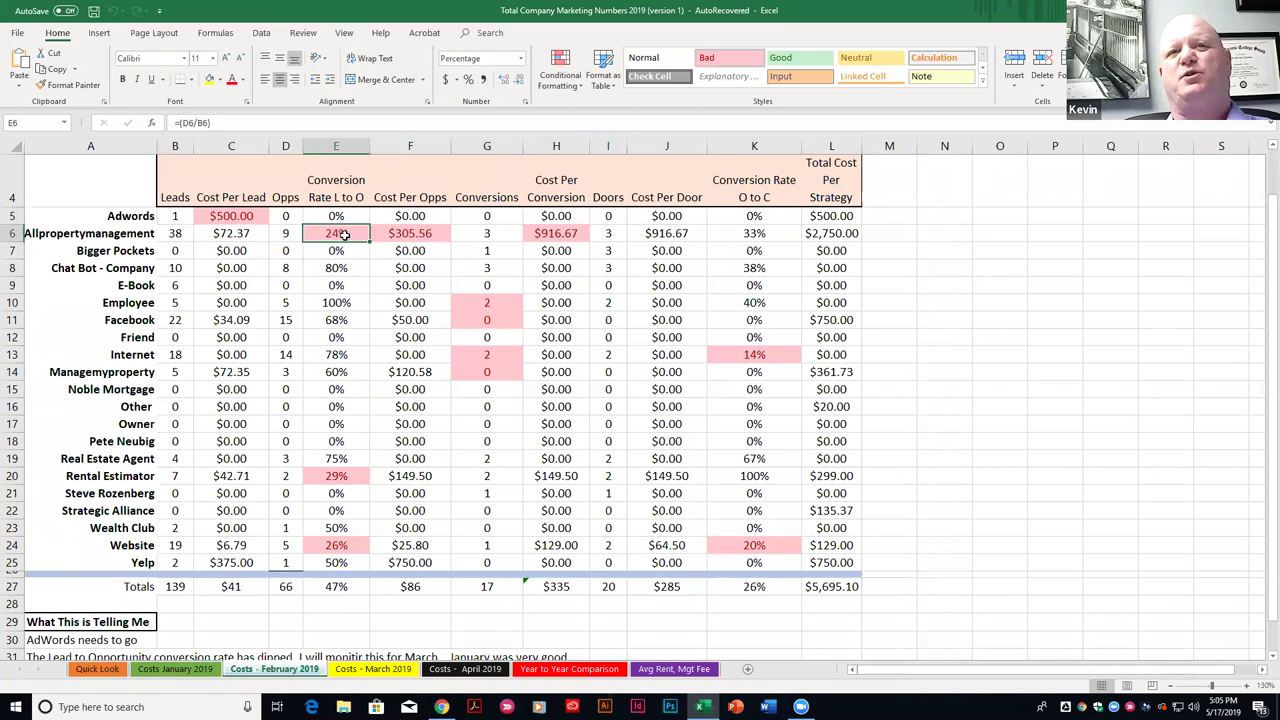
pyautogui.click(241, 233)
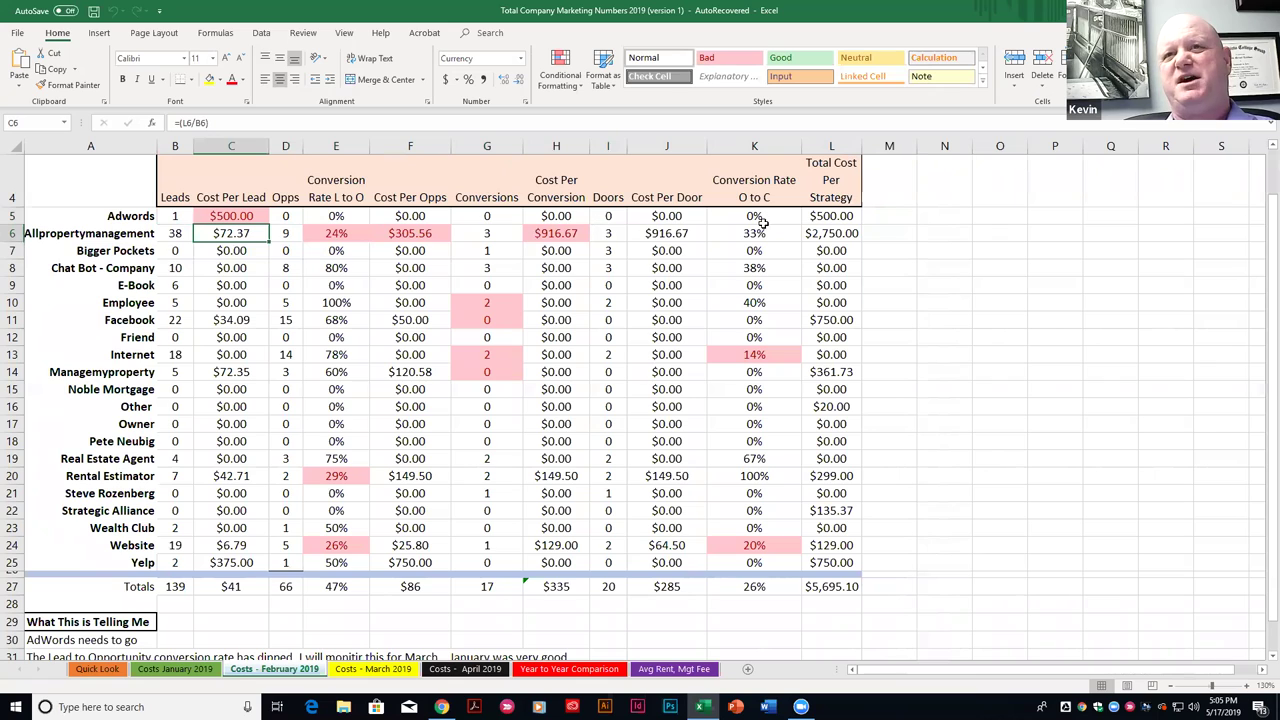
pyautogui.moveTo(483, 233); pyautogui.dragTo(612, 233)
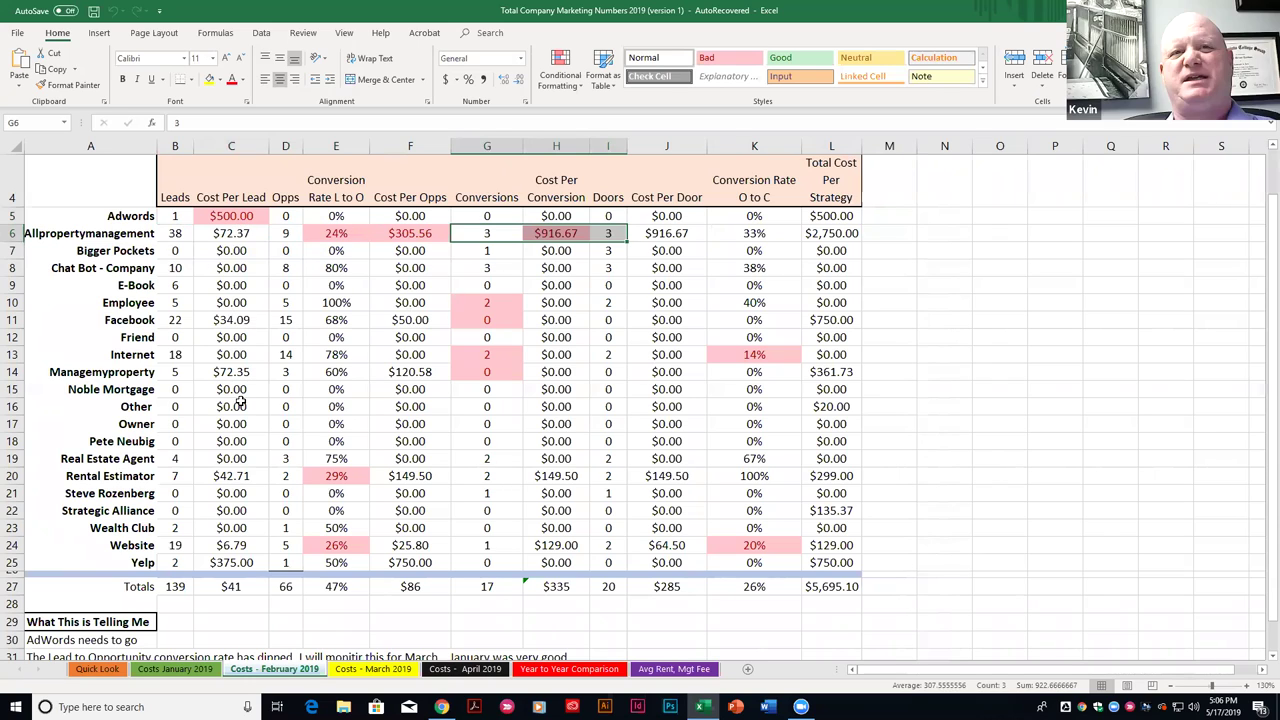
# Highlight the February cost per lead from Allpropertymanagement down to Yelp, compare it with the goal, and clear the selection
pyautogui.moveTo(237, 236); pyautogui.dragTo(243, 562)
pyautogui.scroll(2, 258, 237)
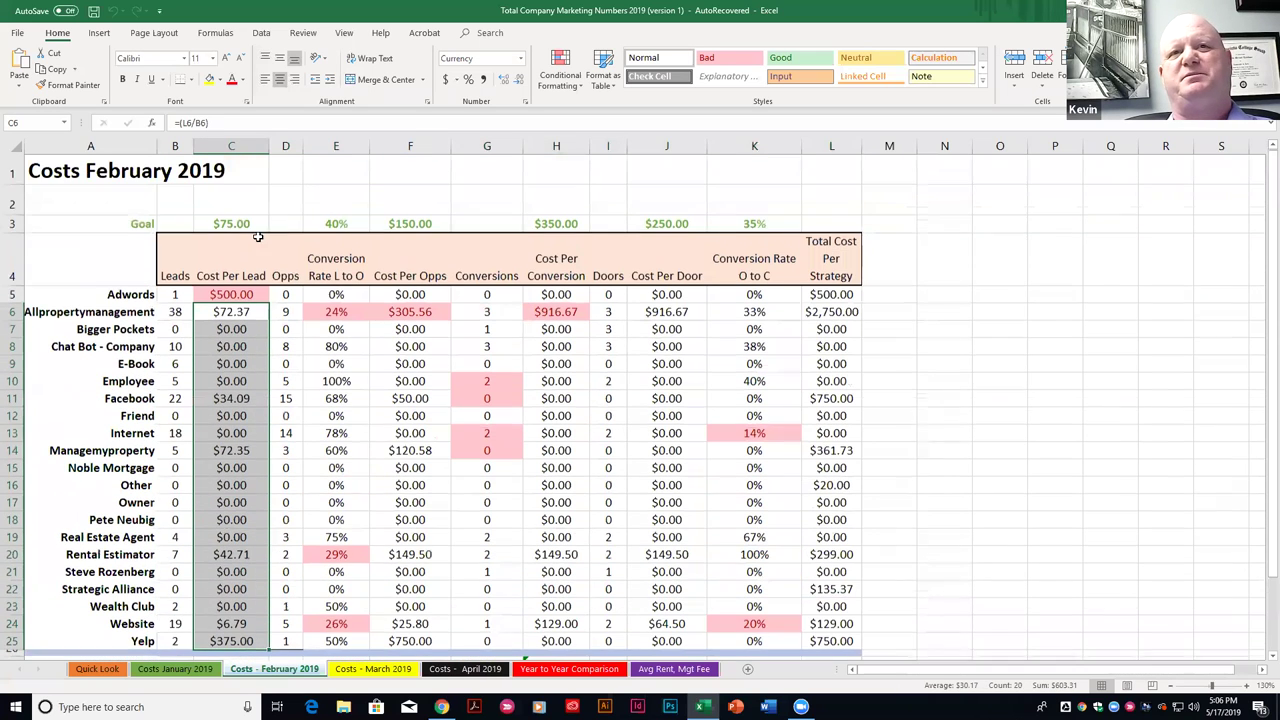
pyautogui.scroll(-1, 844, 468)
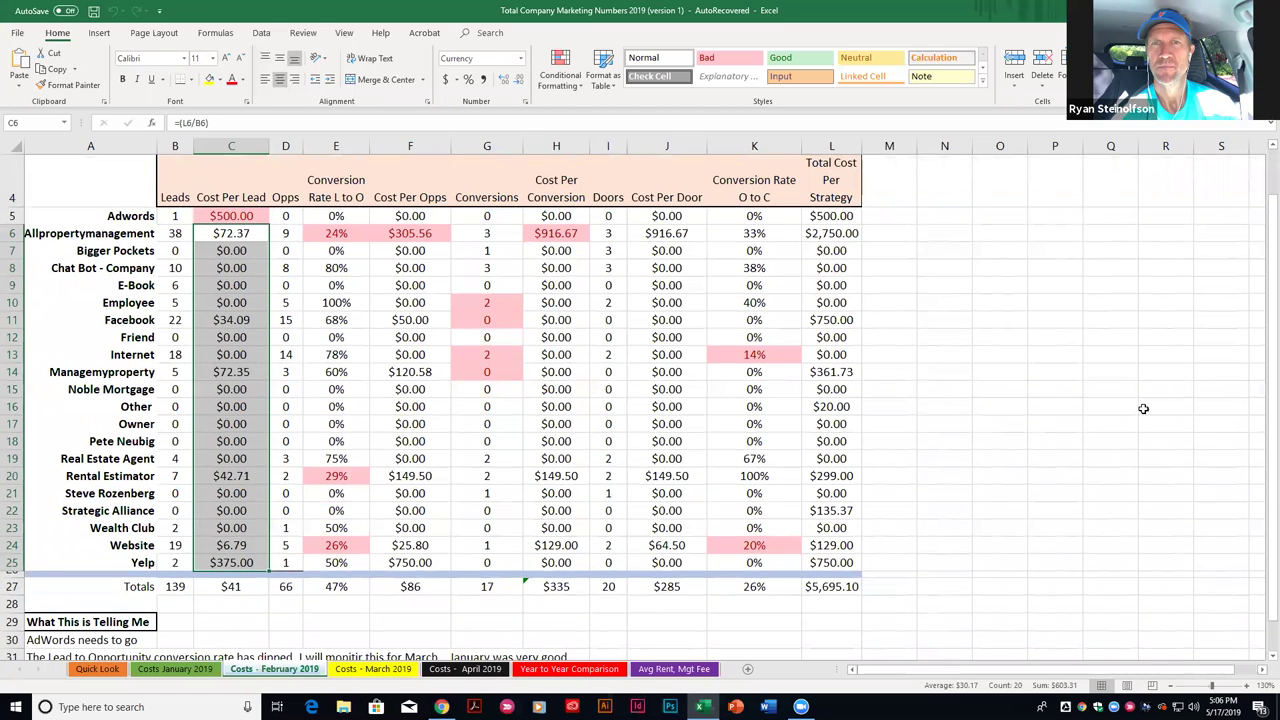
pyautogui.click(1029, 390)
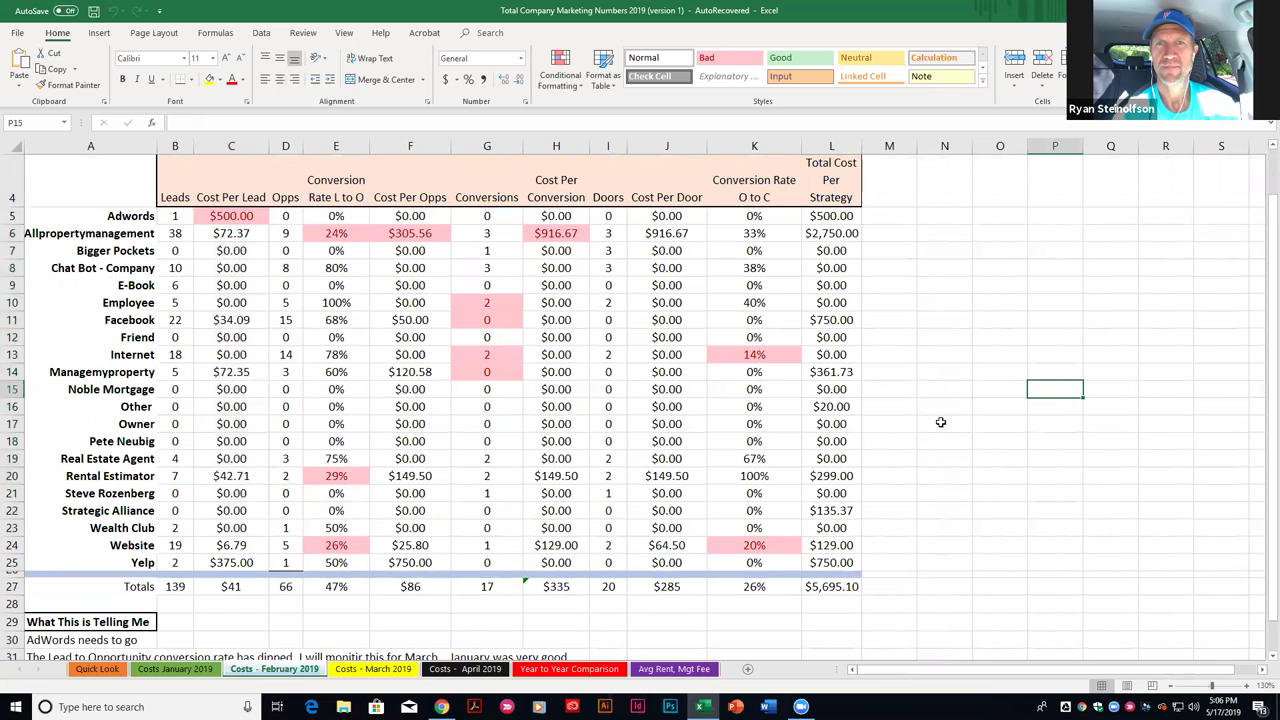
# Inspect the flagged February lead-to-opportunity conversion rates for Allpropertymanagement, Rental Estimator and Website
pyautogui.click(324, 230)
pyautogui.click(344, 470)
pyautogui.click(348, 544)
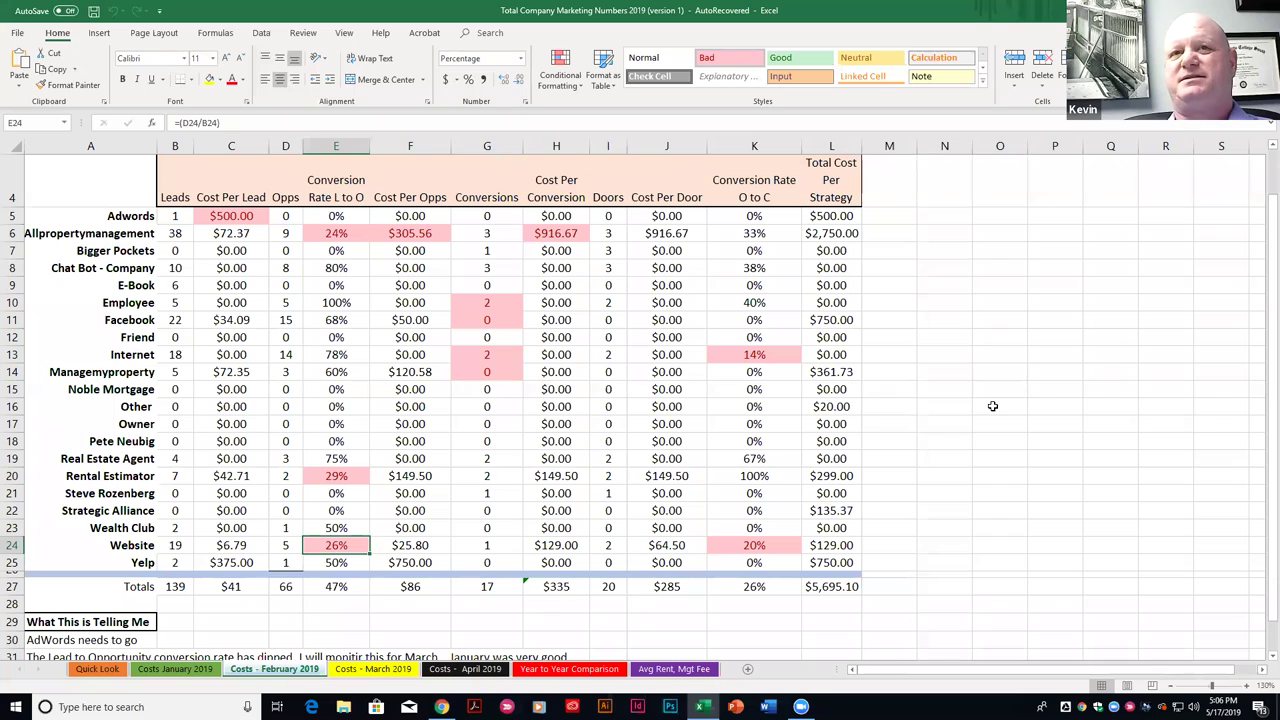
# Compare the flagged February opportunity-to-conversion rates for Internet and Website with the goal in row 3
pyautogui.click(756, 357)
pyautogui.click(748, 541)
pyautogui.click(758, 360)
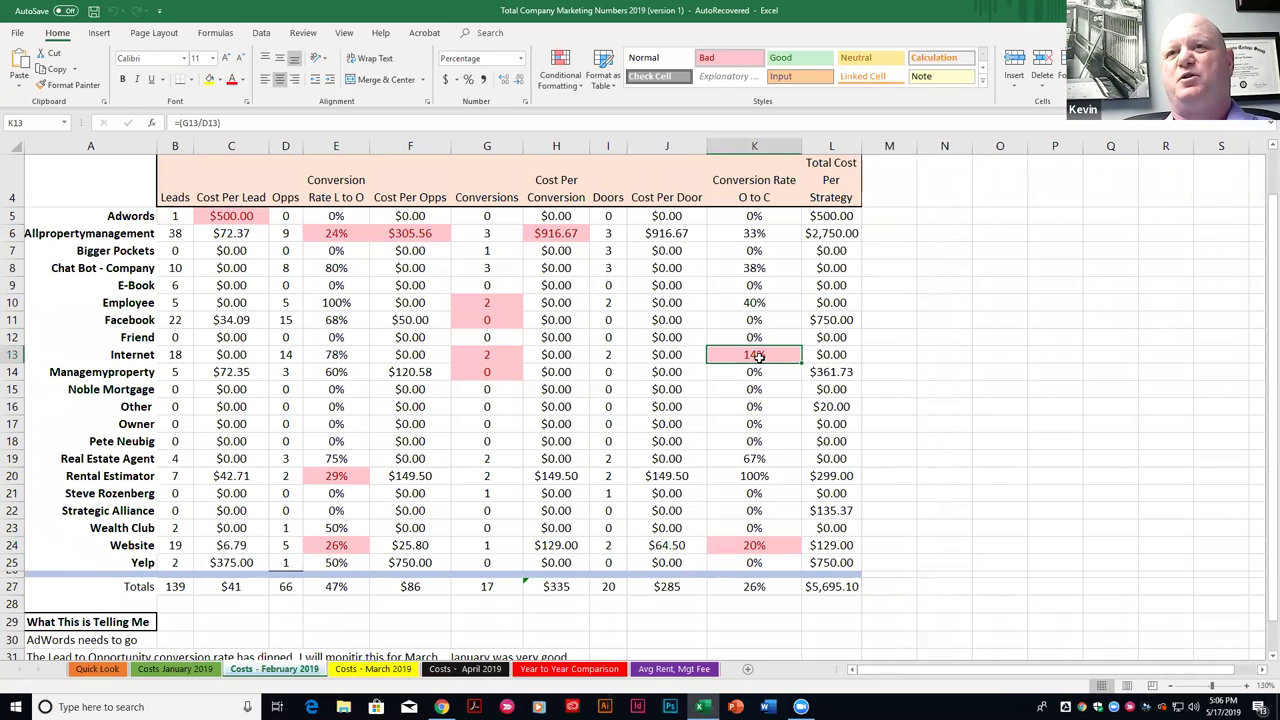
pyautogui.scroll(1, 758, 356)
pyautogui.click(754, 224)
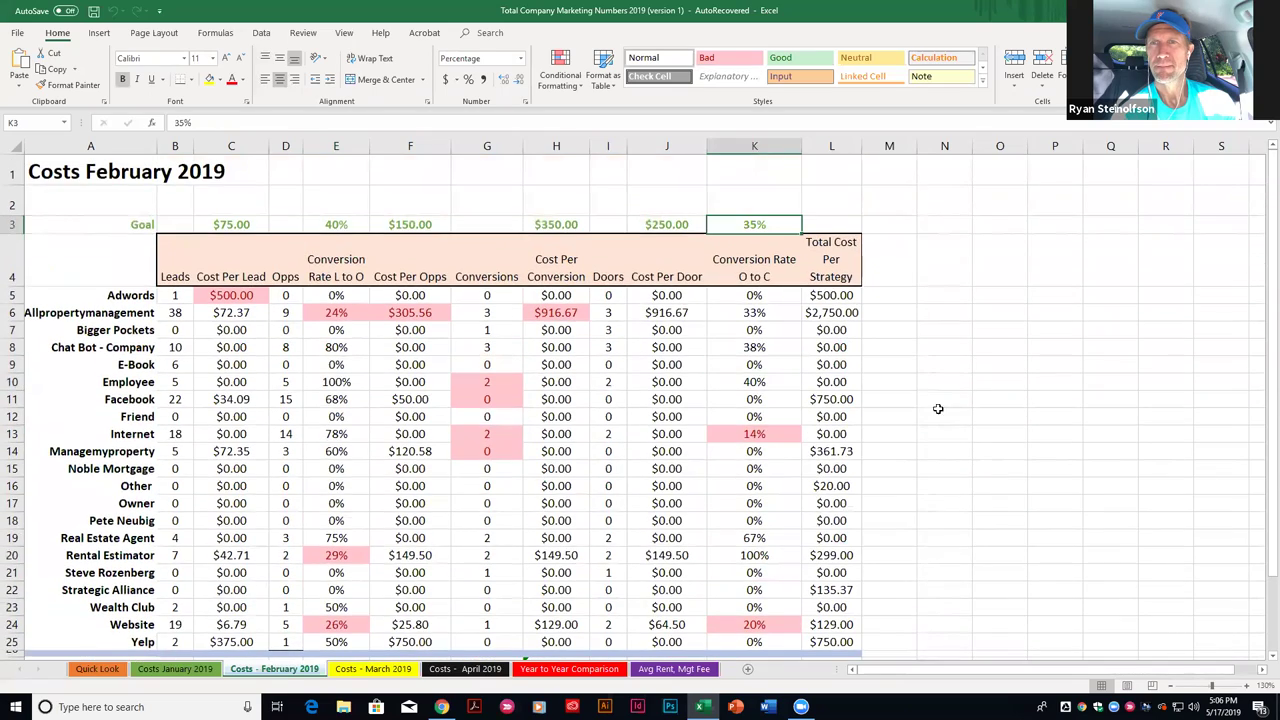
pyautogui.scroll(-2, 971, 423)
pyautogui.scroll(1, 754, 360)
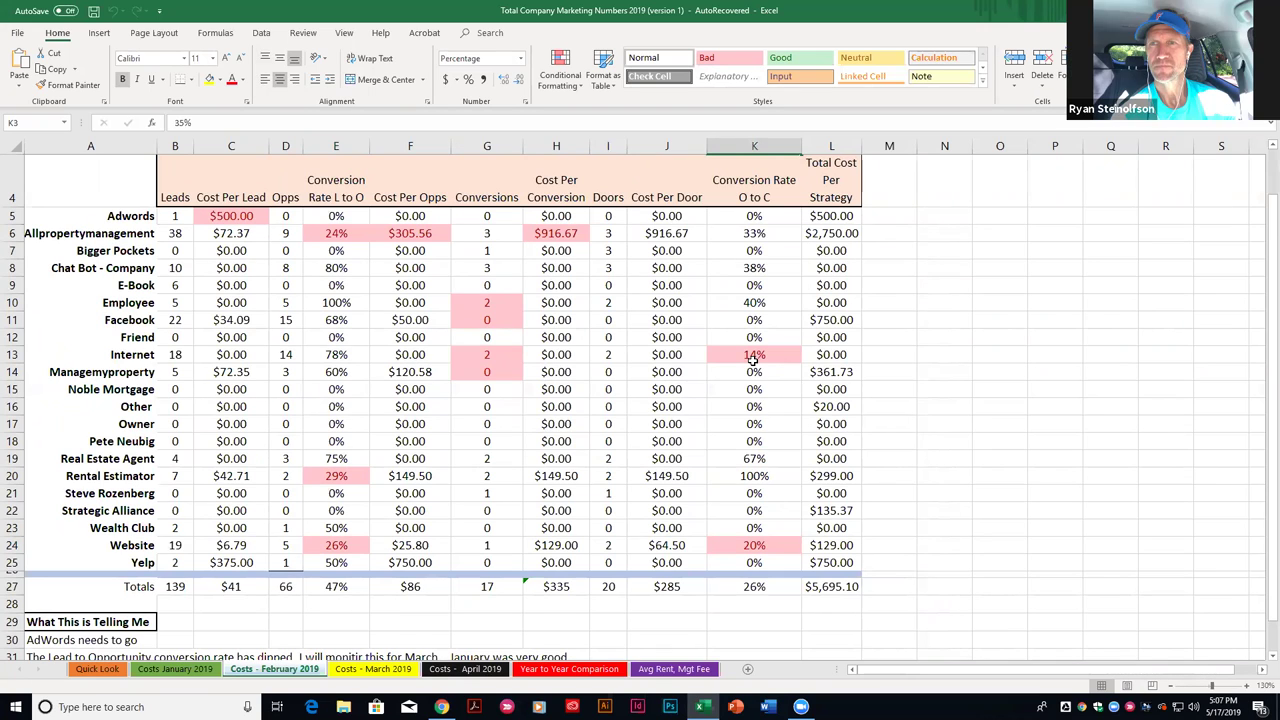
# Go to the Costs - March 2019 sheet and highlight the Adwords row from its name past Total Cost Per Strategy
pyautogui.click(364, 670)
pyautogui.scroll(-1, 1058, 496)
pyautogui.scroll(1, 1058, 496)
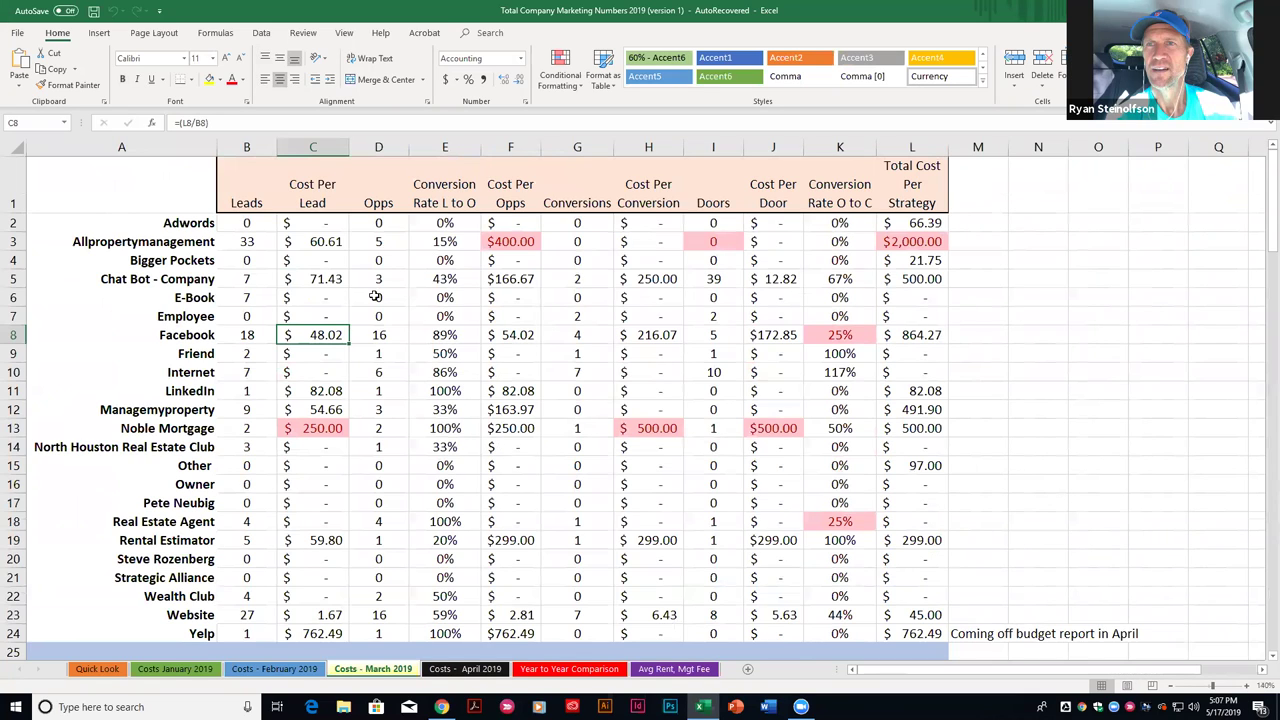
pyautogui.moveTo(196, 224); pyautogui.dragTo(975, 225)
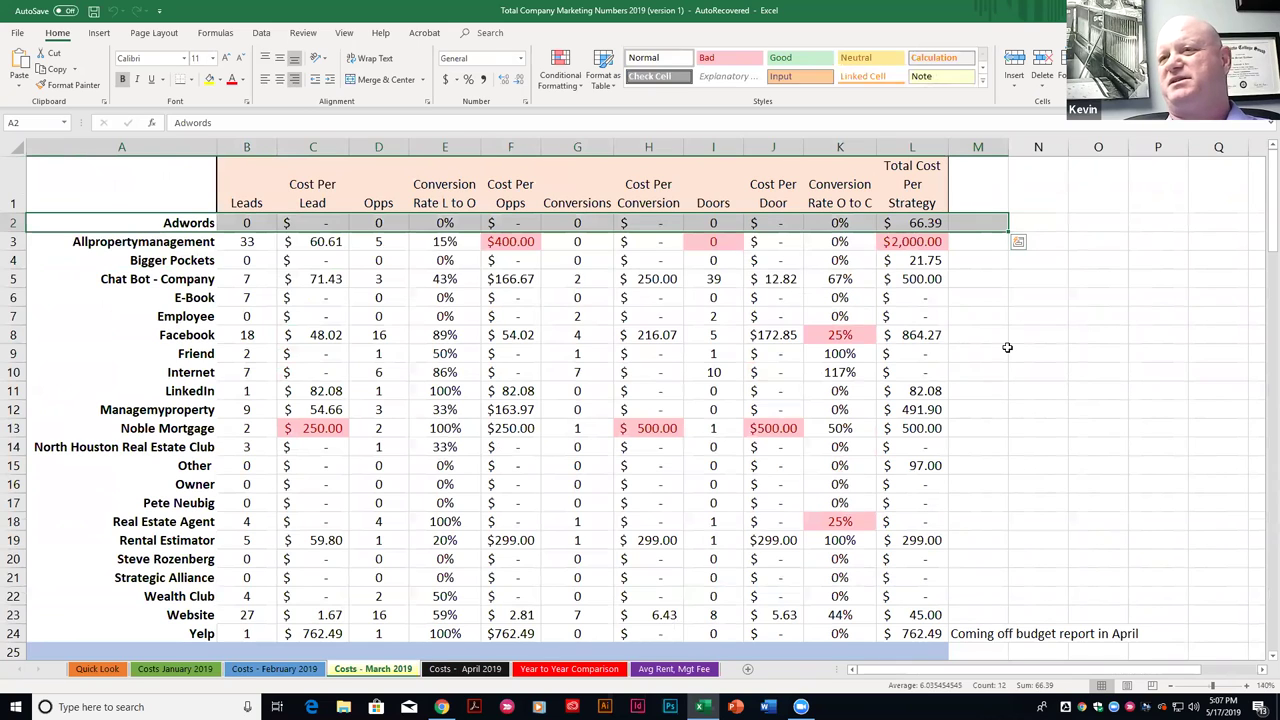
# Review March's Allpropertymanagement row from Leads through Conversion Rate O to C, and inspect its Total Cost Per Strategy
pyautogui.click(248, 241)
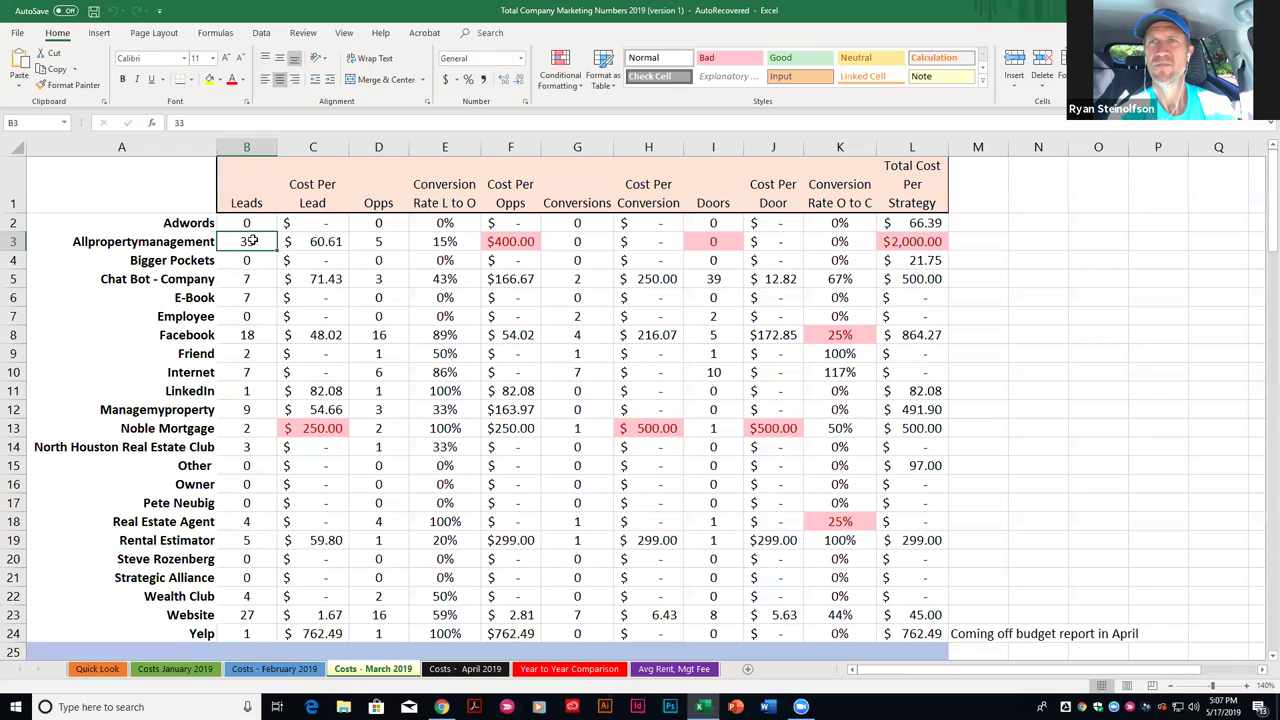
pyautogui.click(366, 244)
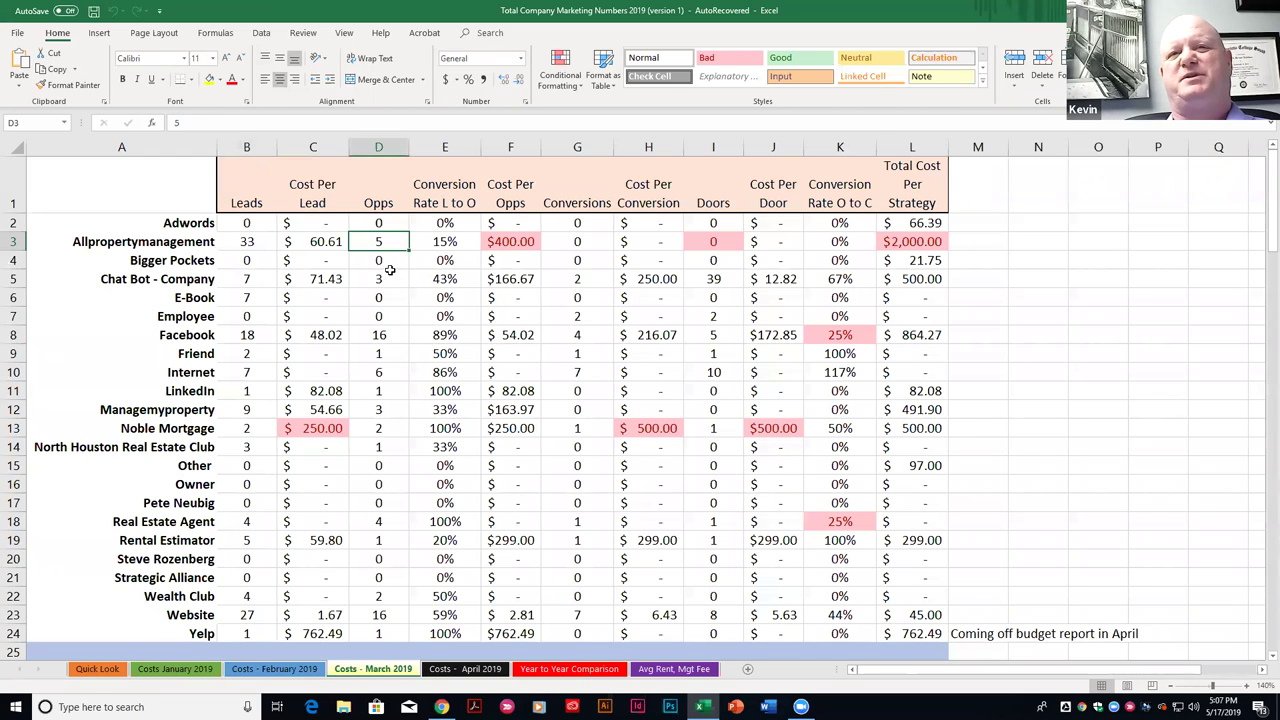
pyautogui.click(455, 246)
pyautogui.moveTo(262, 236); pyautogui.dragTo(840, 248)
pyautogui.click(912, 241)
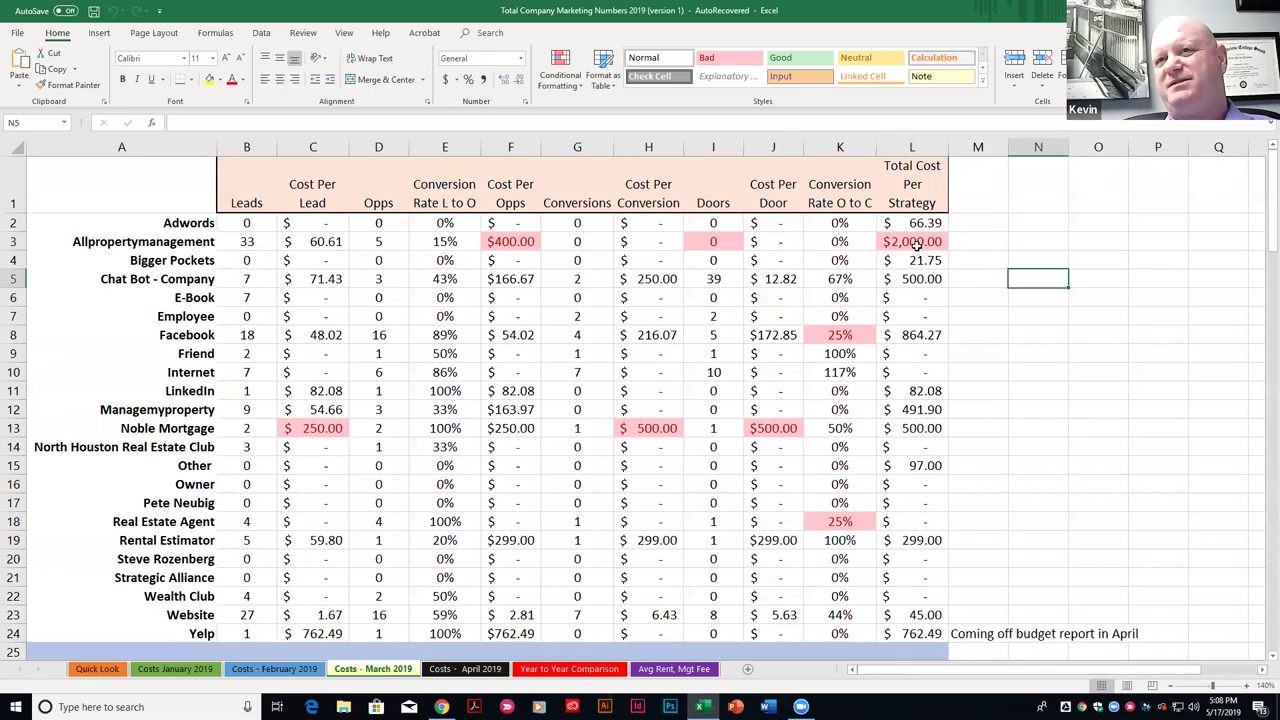
pyautogui.press('F2')
pyautogui.press('Escape')
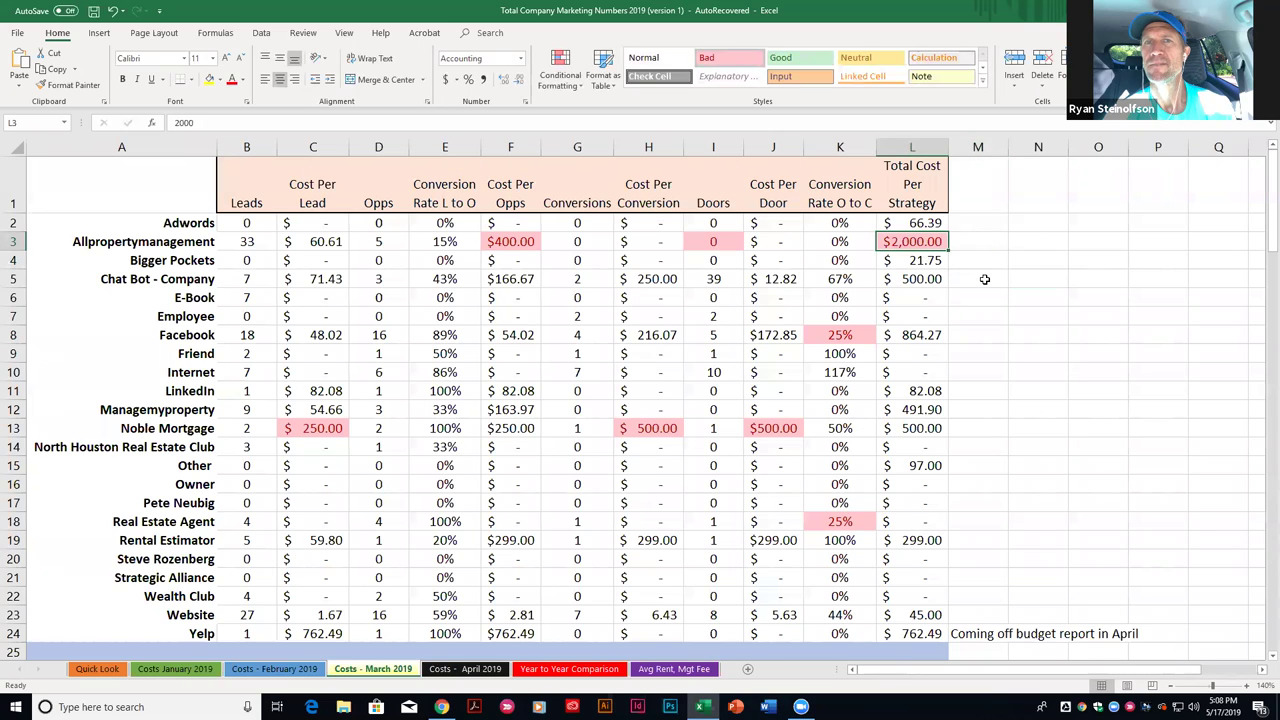
# Inspect March's Noble Mortgage leads, opportunities, conversions and flagged costs, highlighting the row from Cost Per Lead to Conversion Rate O to C
pyautogui.click(308, 430)
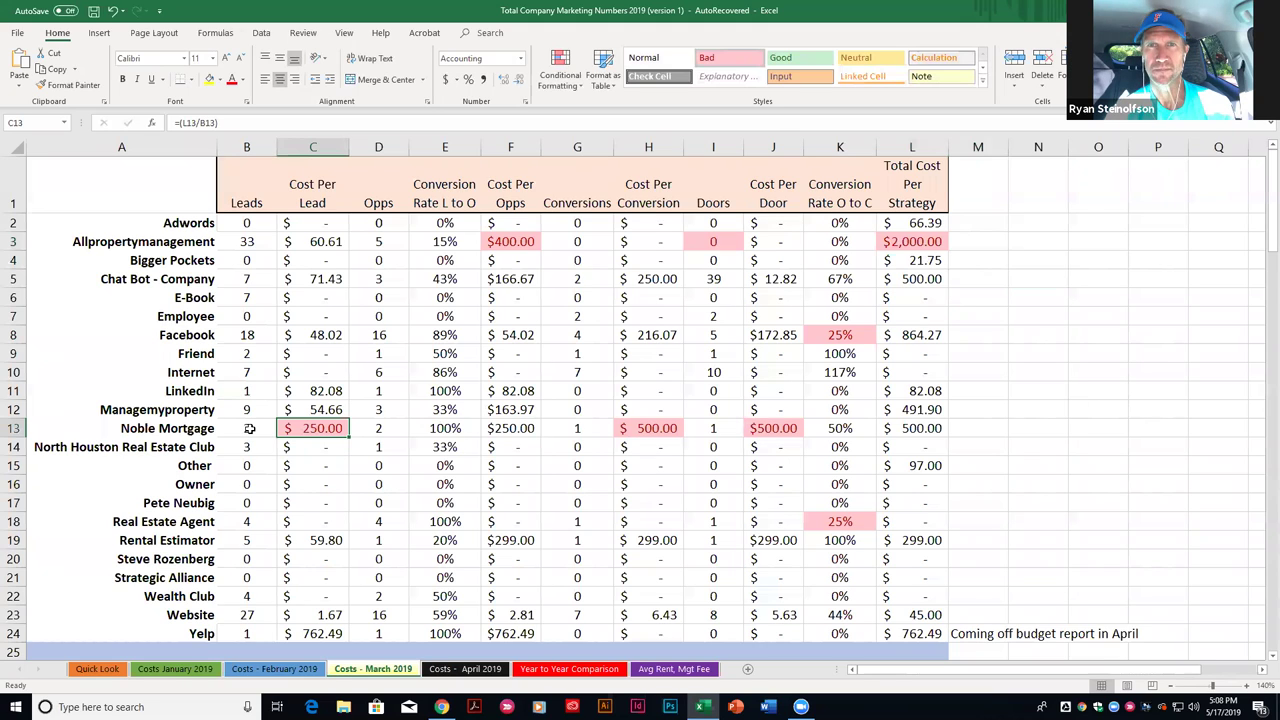
pyautogui.click(667, 428)
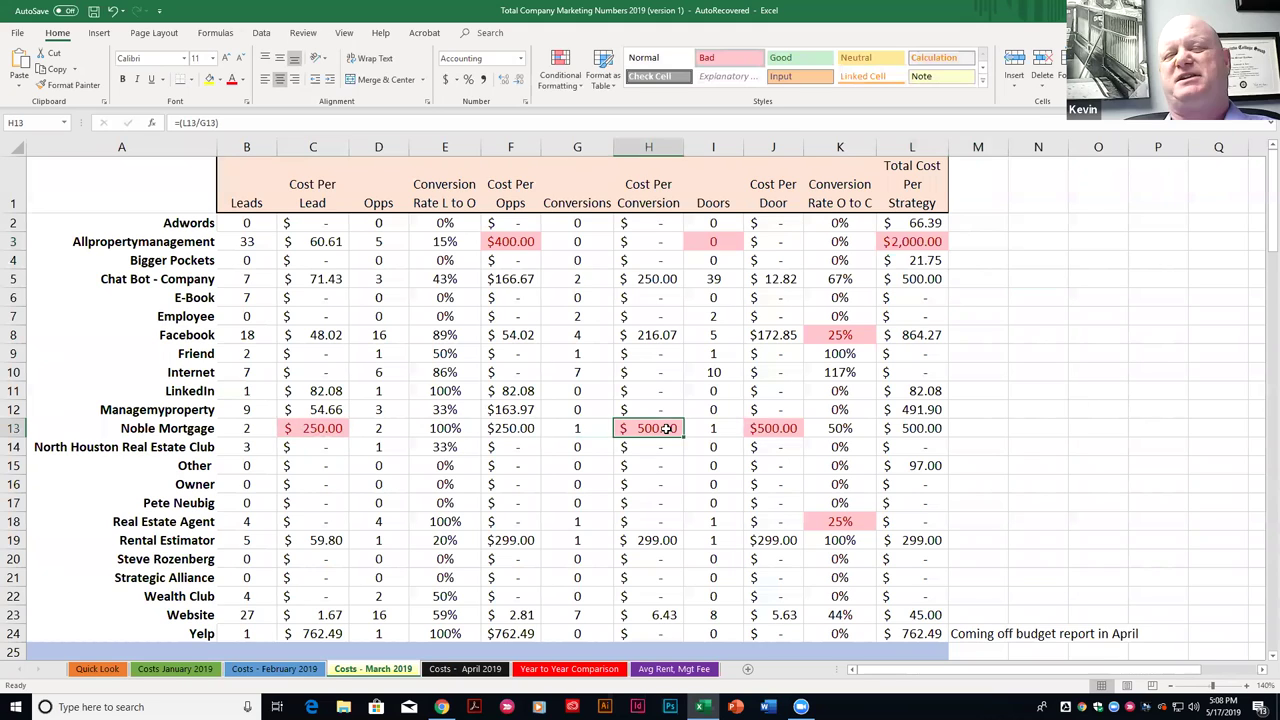
pyautogui.click(328, 428)
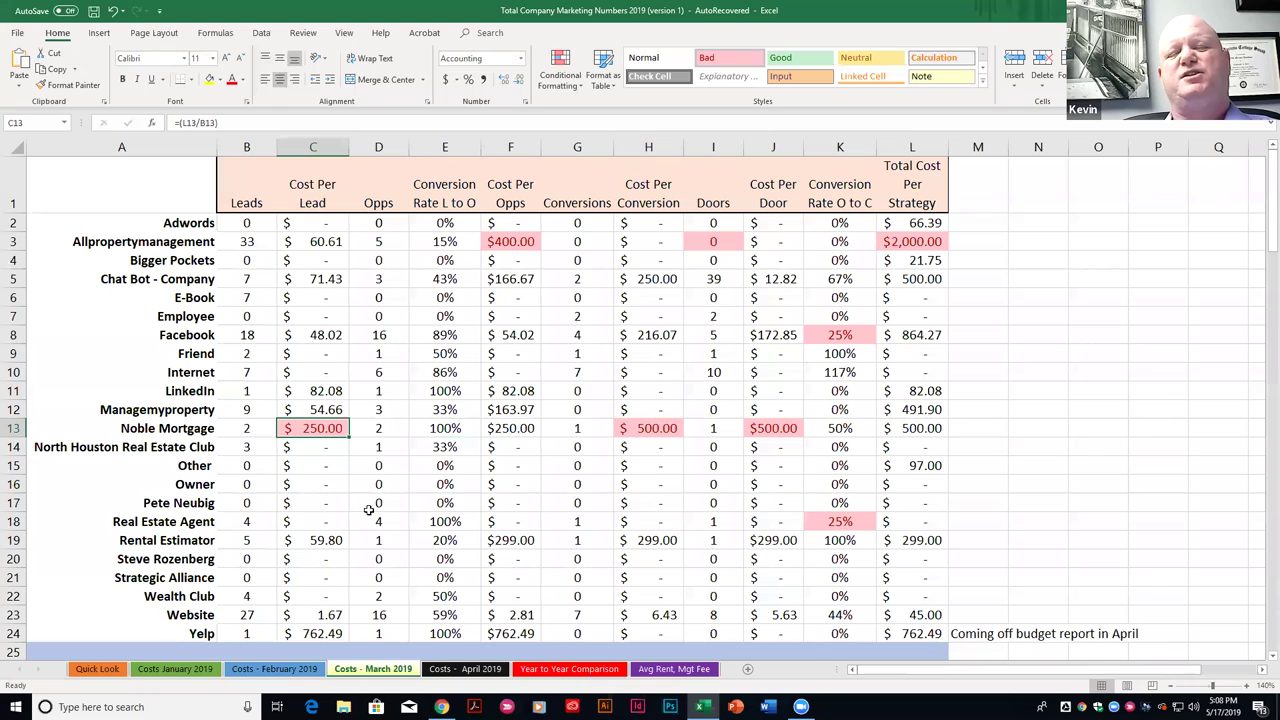
pyautogui.click(238, 428)
pyautogui.click(387, 430)
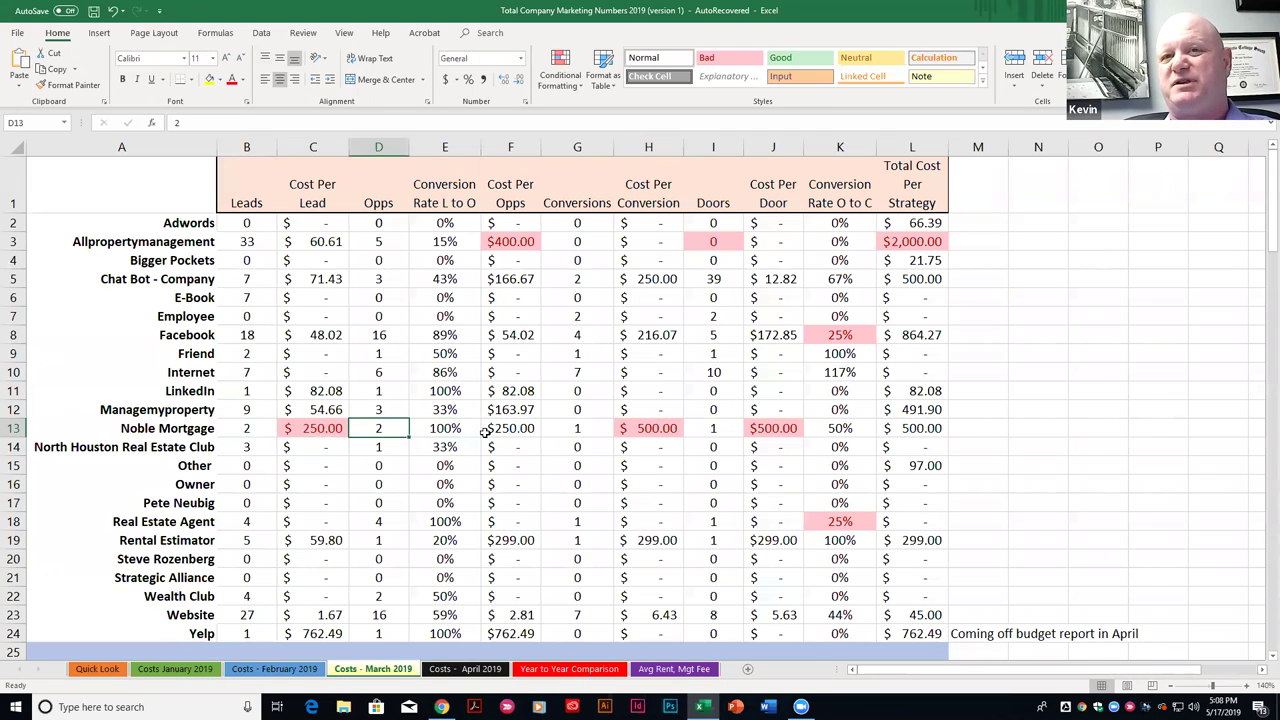
pyautogui.click(596, 425)
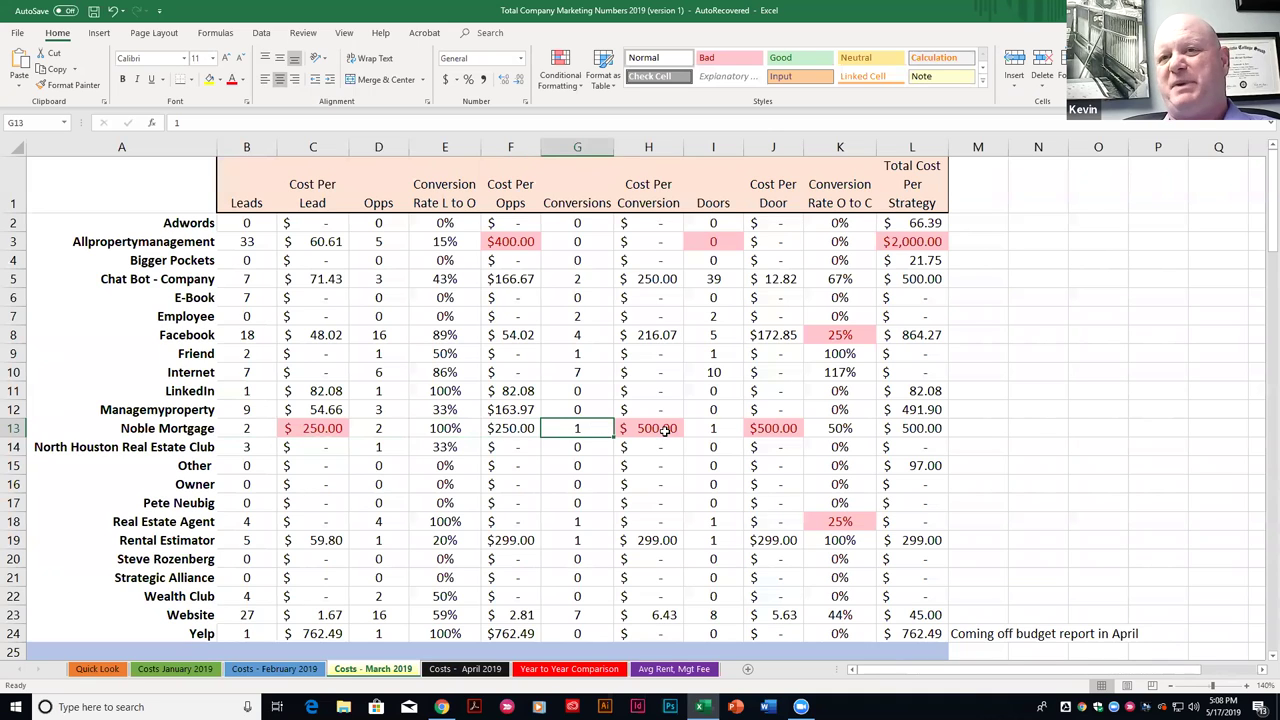
pyautogui.moveTo(860, 428); pyautogui.dragTo(315, 430)
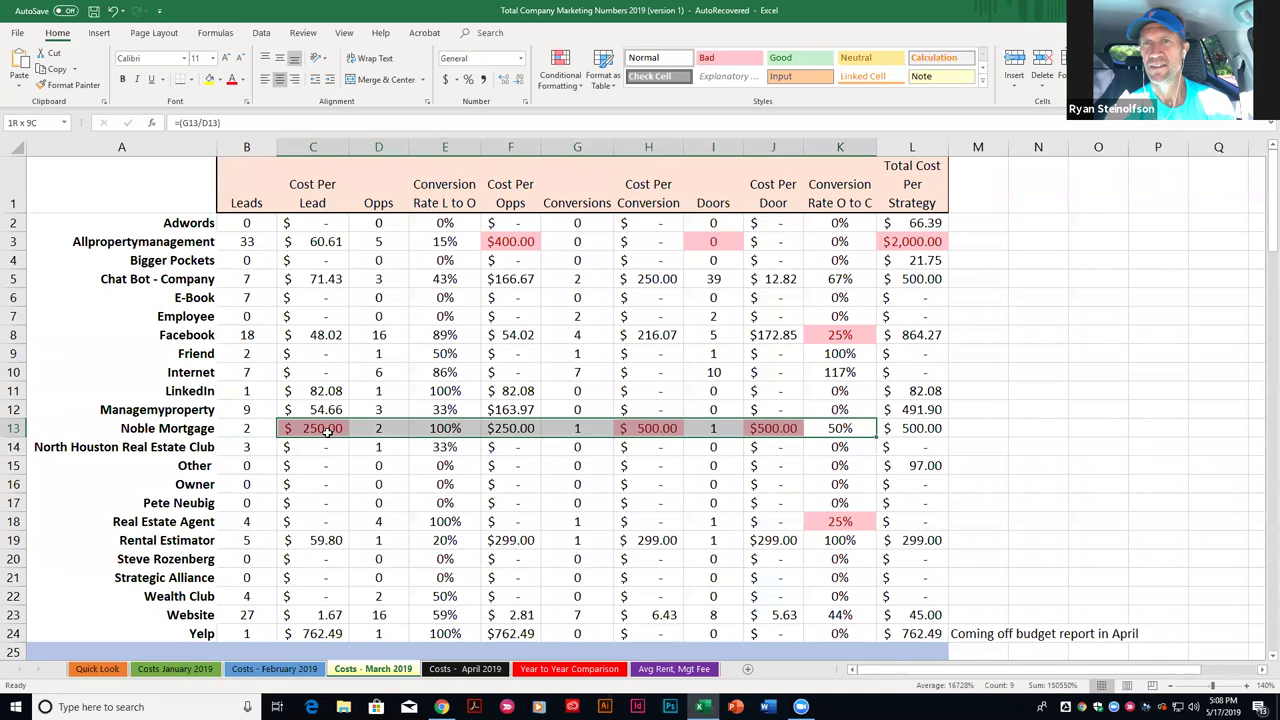
pyautogui.click(305, 428)
pyautogui.press('Left')
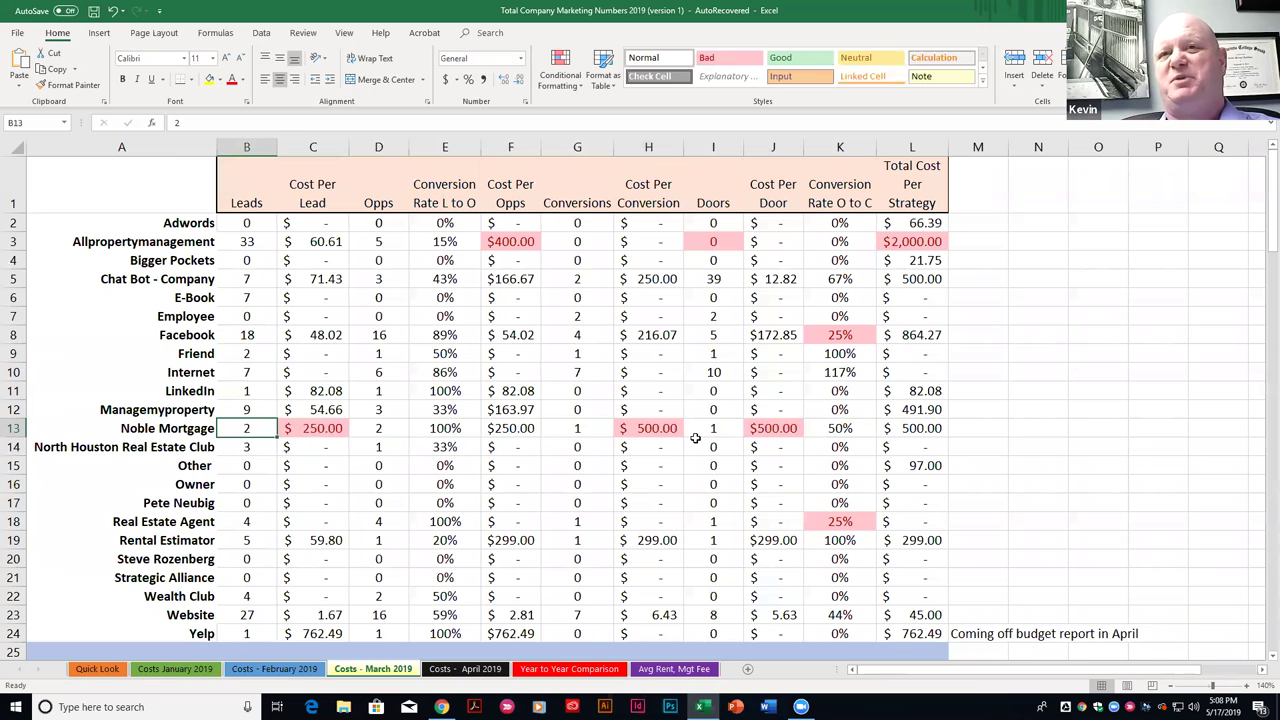
# Glance at the Costs - April 2019 sheet and return to Costs - March 2019
pyautogui.scroll(-1, 765, 350)
pyautogui.scroll(1, 725, 350)
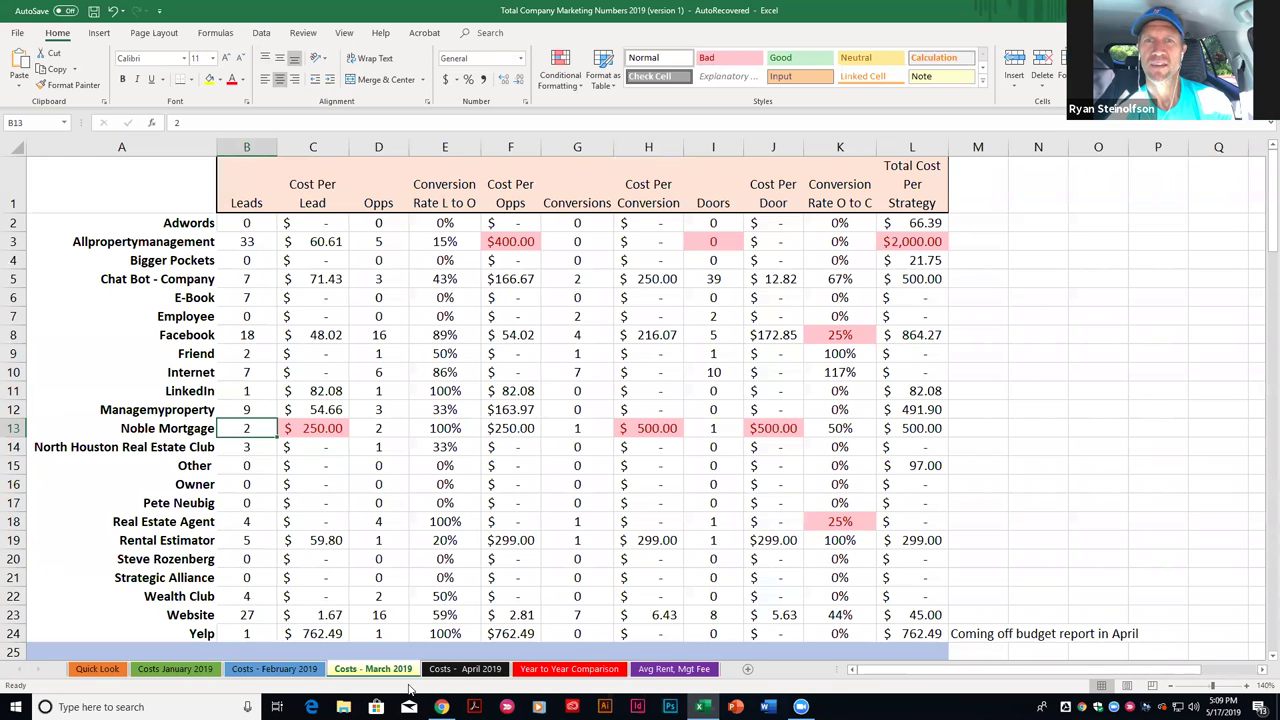
pyautogui.click(468, 670)
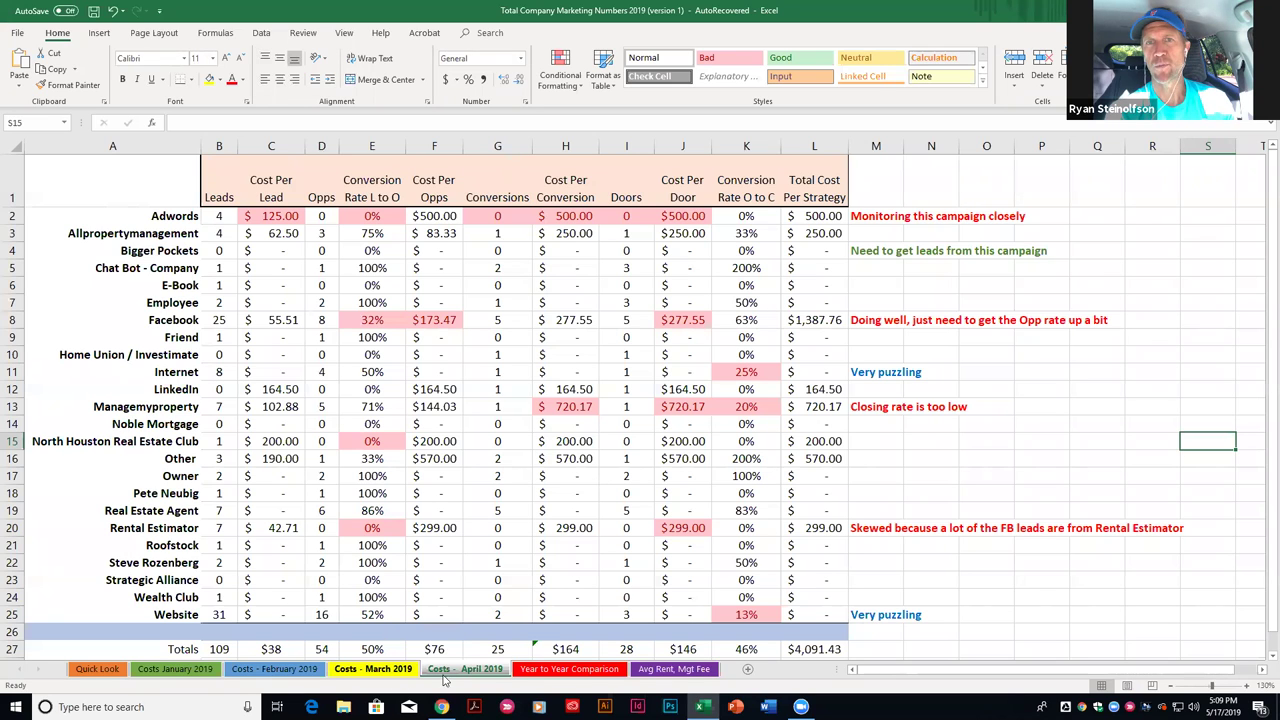
pyautogui.click(401, 670)
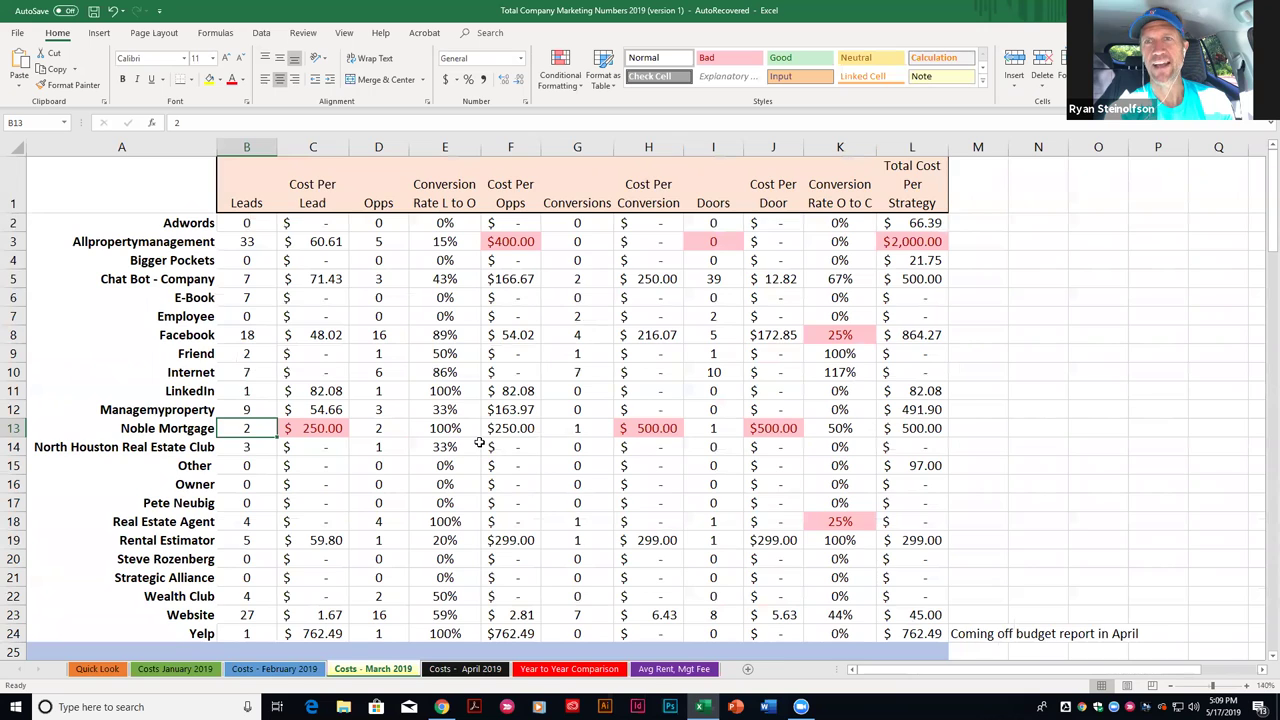
# Highlight the March Website row from Leads to Total Cost Per Strategy, and clear the selection
pyautogui.scroll(-1, 480, 442)
pyautogui.click(258, 522)
pyautogui.moveTo(335, 524); pyautogui.dragTo(937, 520)
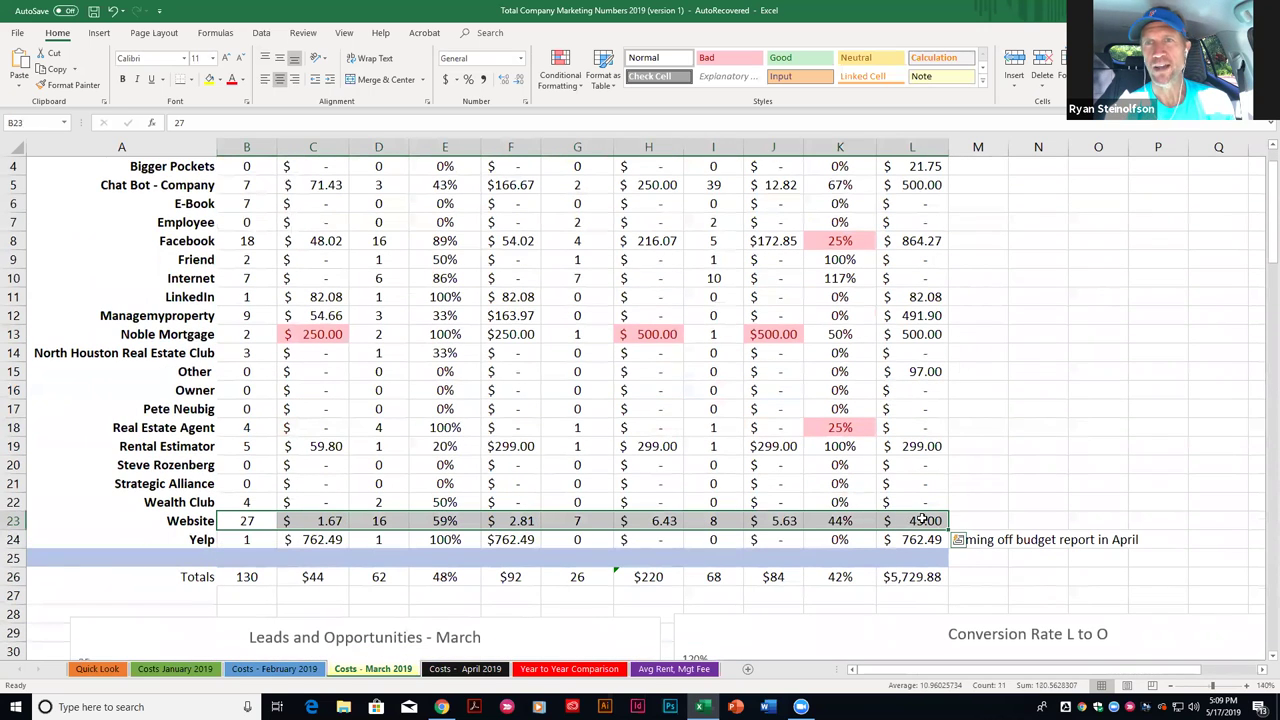
pyautogui.click(1132, 430)
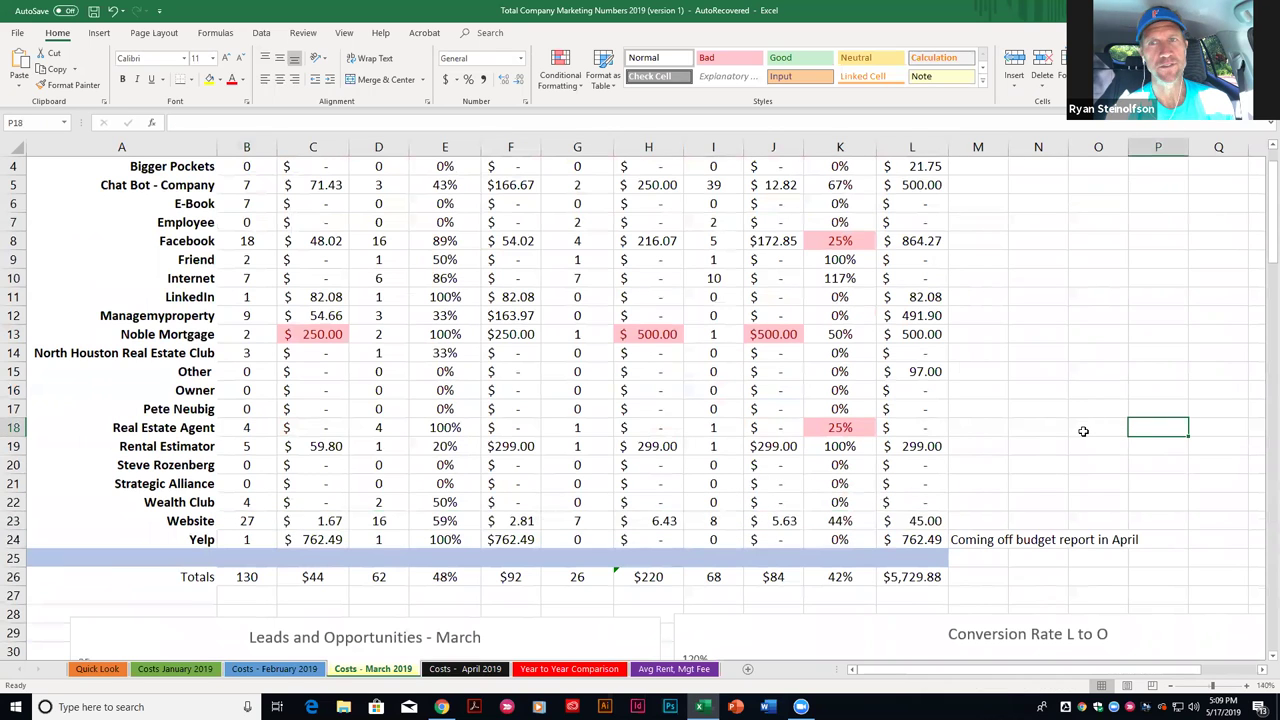
pyautogui.scroll(1, 1033, 430)
pyautogui.scroll(-1, 1033, 430)
pyautogui.scroll(1, 1033, 430)
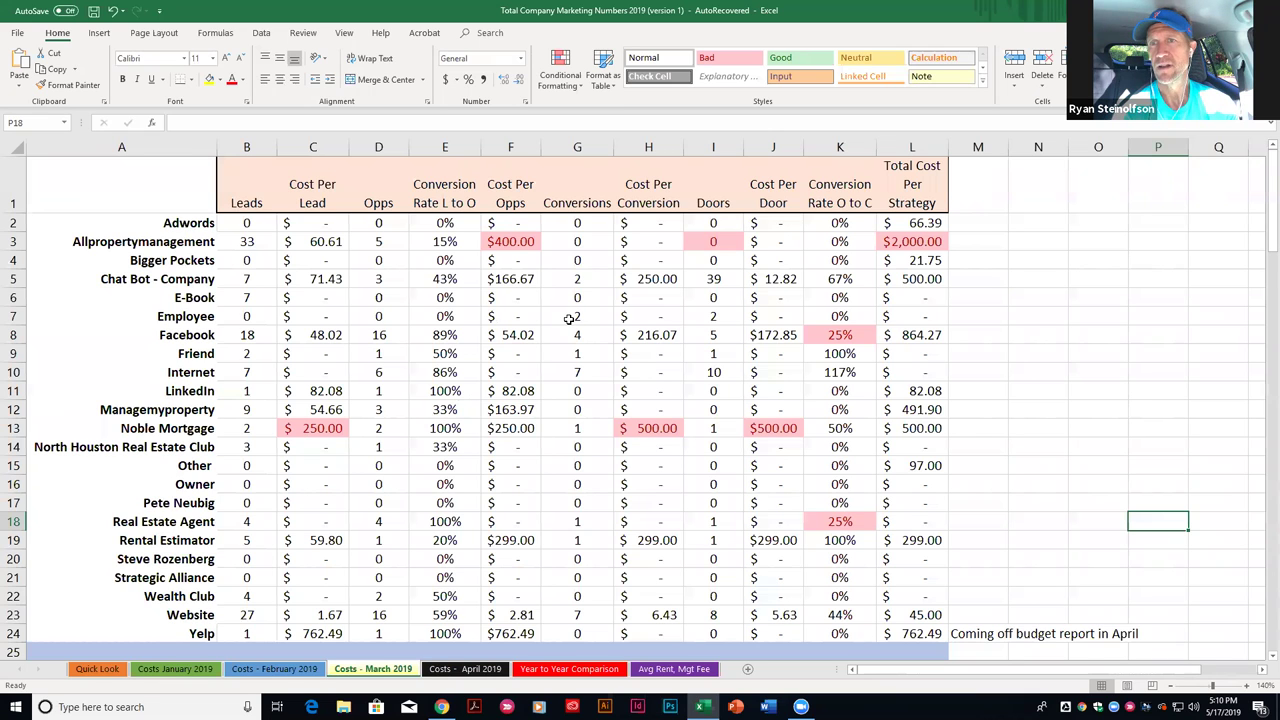
pyautogui.scroll(-3, 568, 320)
pyautogui.scroll(2, 575, 328)
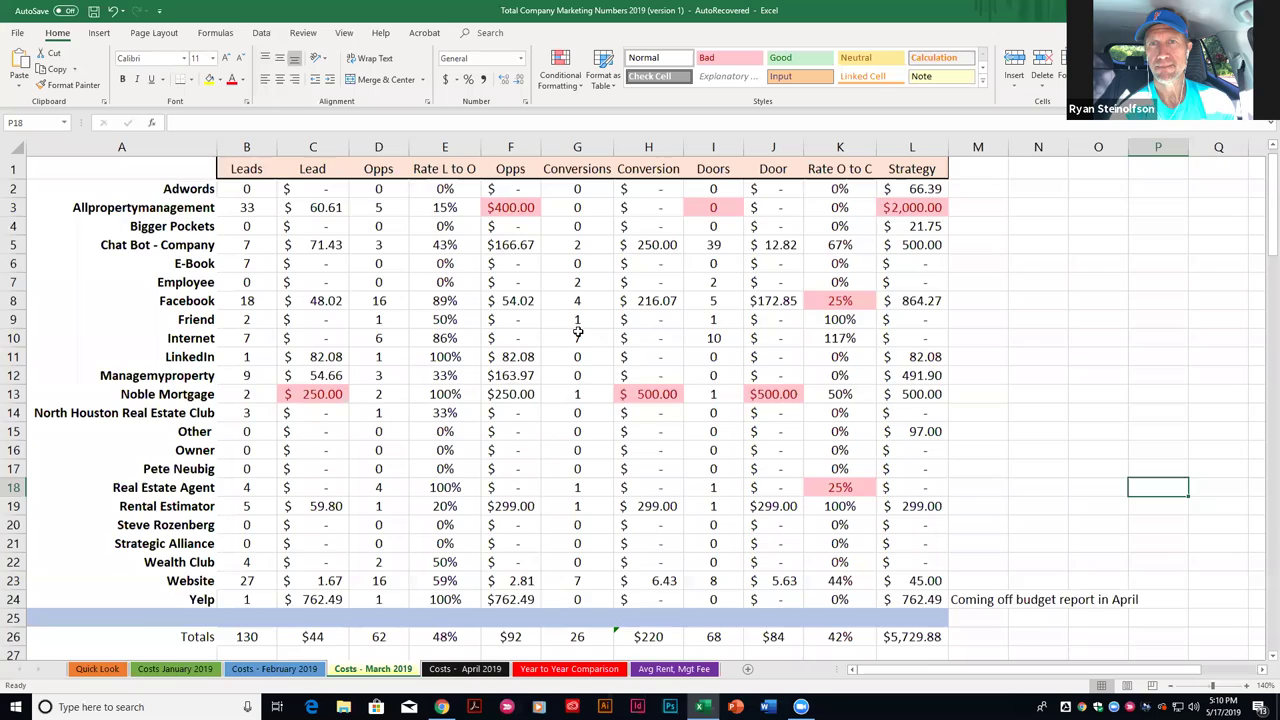
pyautogui.scroll(1, 578, 332)
pyautogui.scroll(-1, 578, 332)
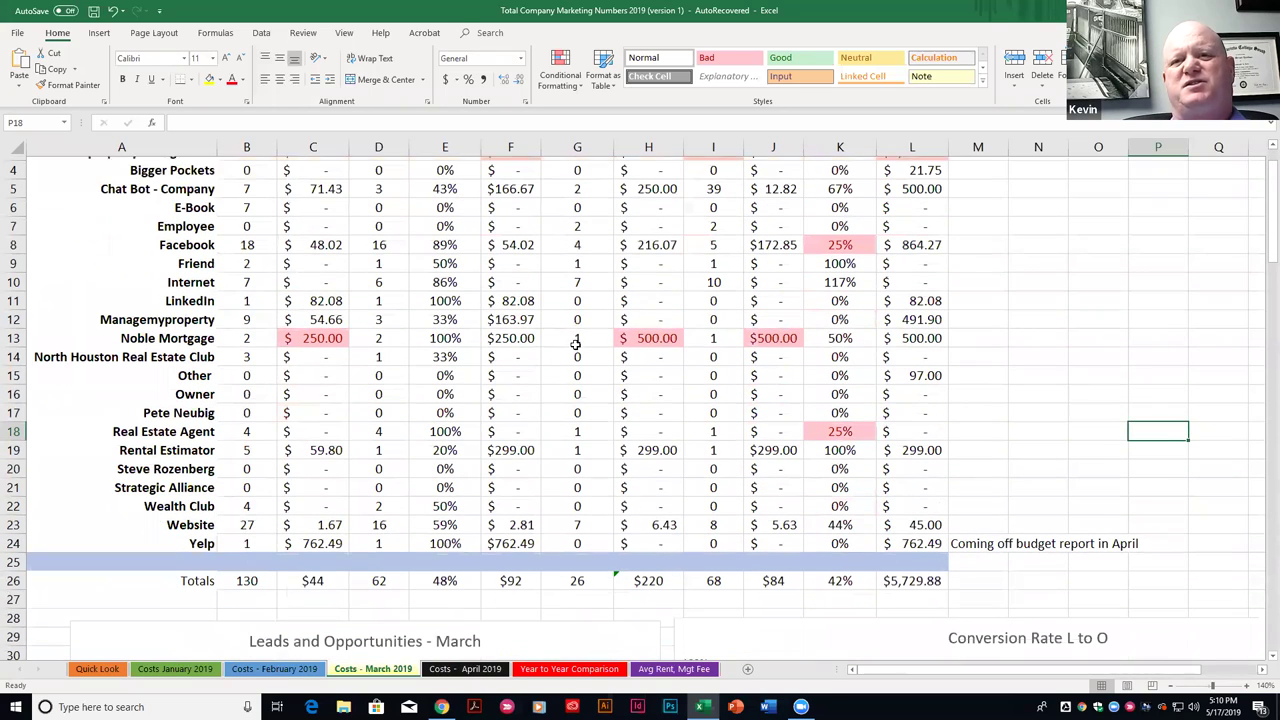
# Go to the Costs - April 2019 sheet, highlight the Adwords row from its name into the notes column, and clear the selection
pyautogui.click(481, 669)
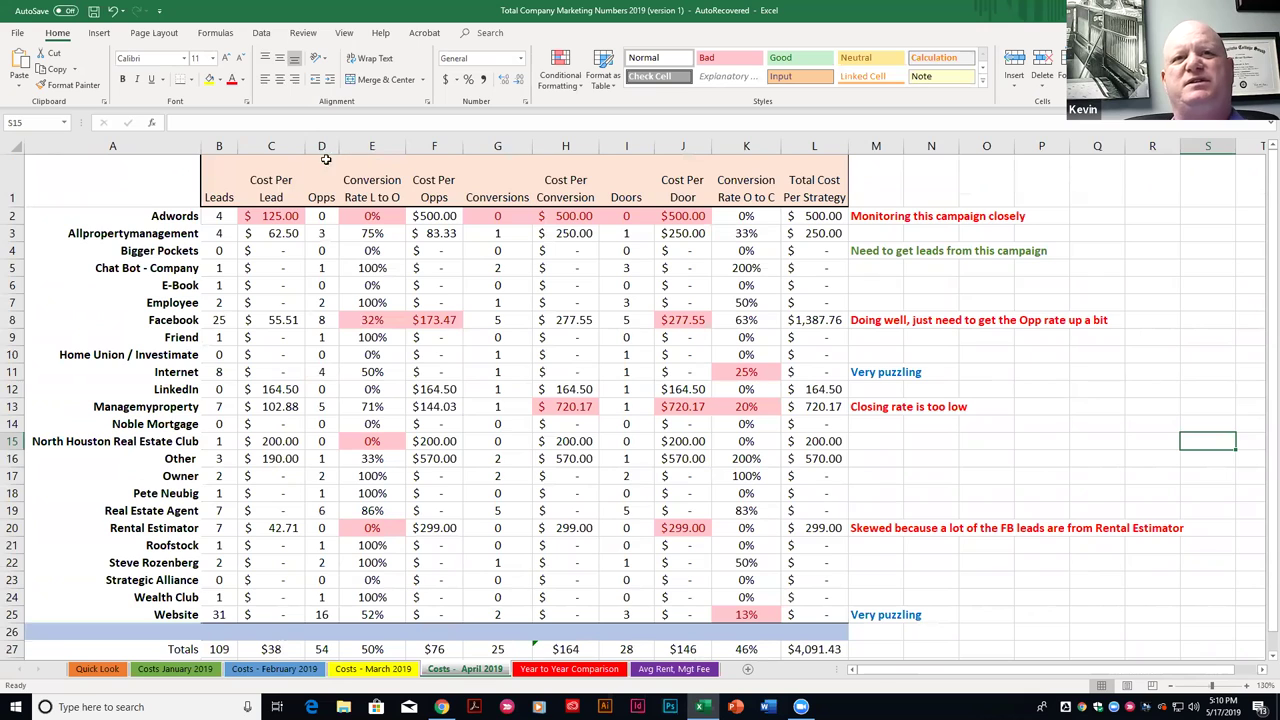
pyautogui.moveTo(177, 217); pyautogui.dragTo(874, 216)
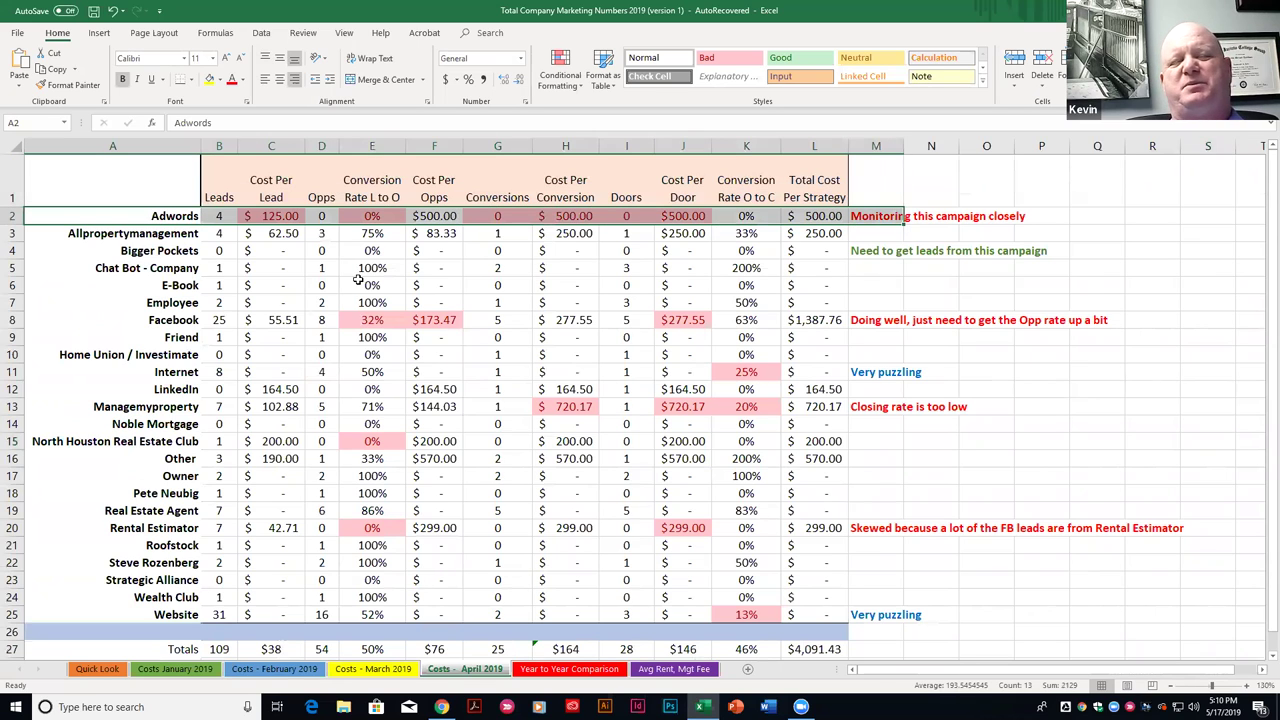
pyautogui.click(1036, 392)
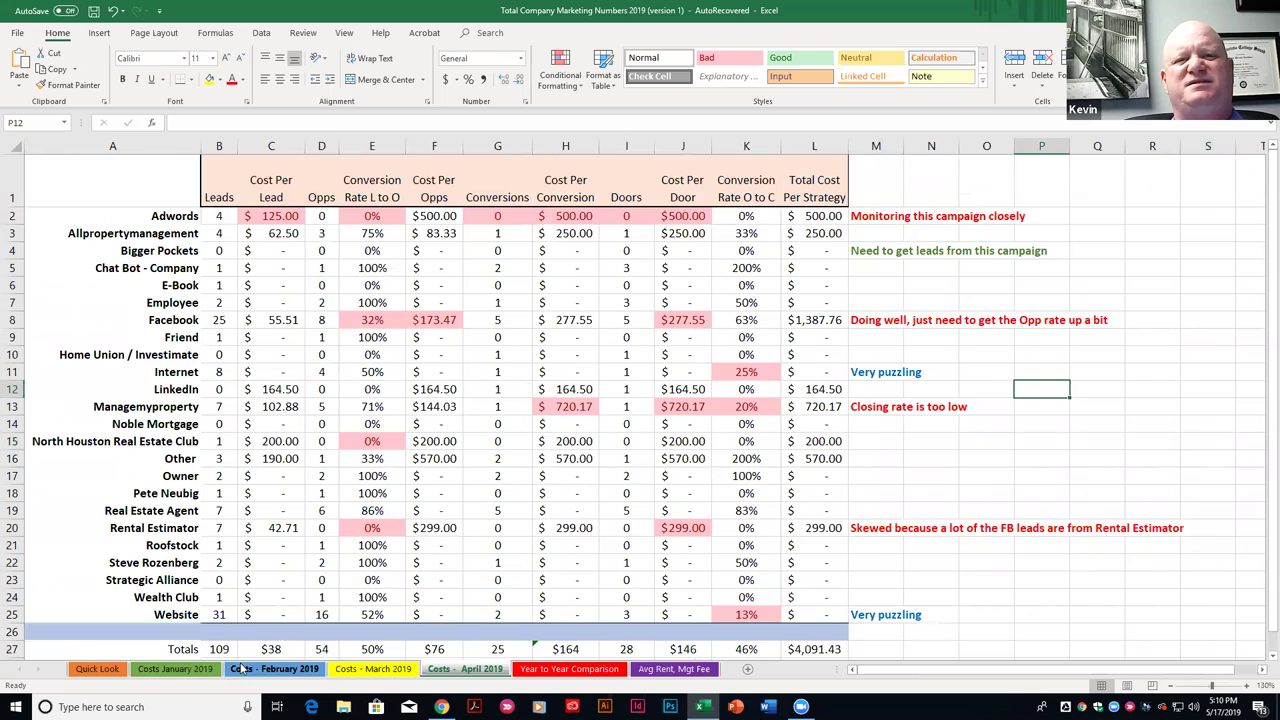
# Check Facebook's opportunities on the January sheet and its leads and cost per lead on the February sheet
pyautogui.click(177, 669)
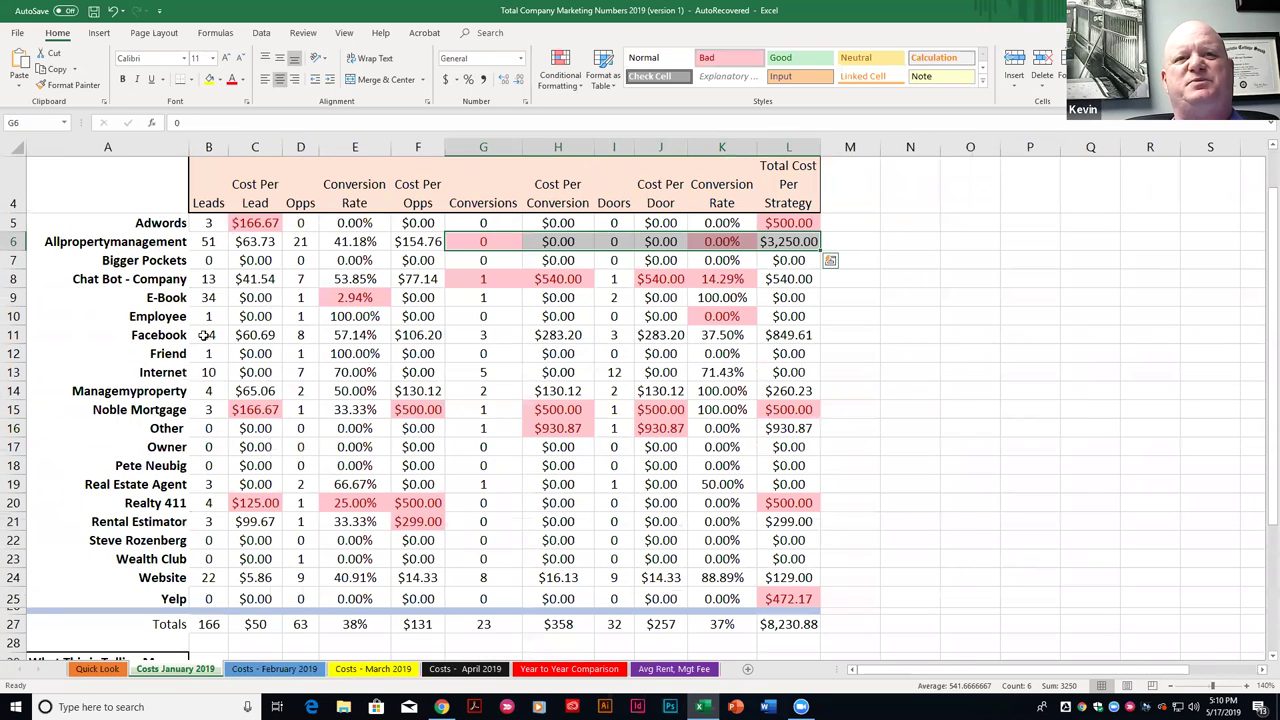
pyautogui.click(300, 338)
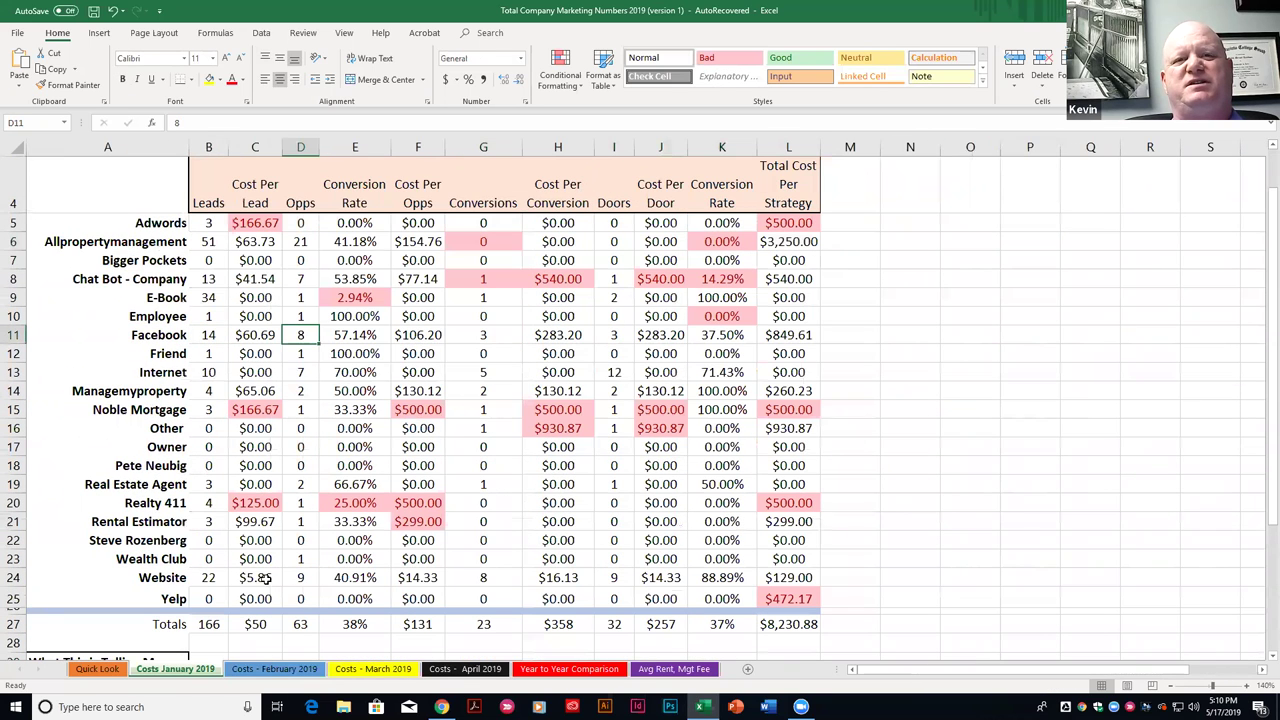
pyautogui.click(272, 669)
pyautogui.click(178, 318)
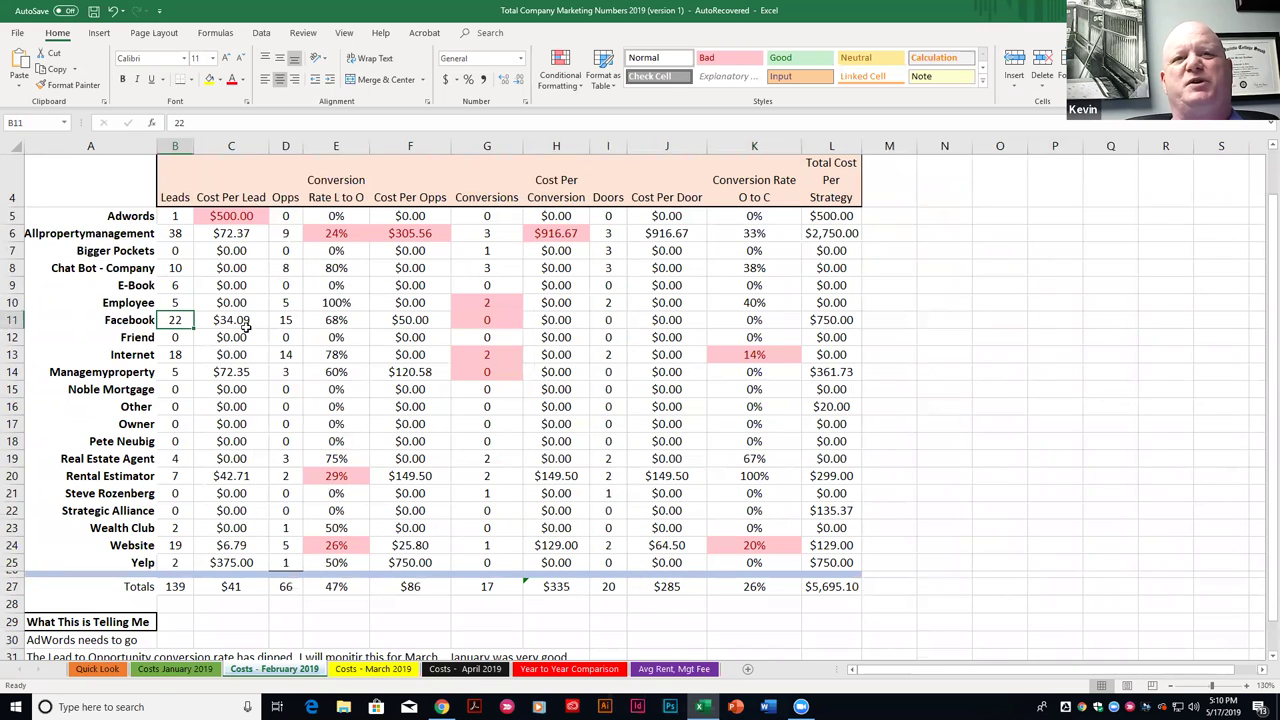
pyautogui.click(246, 322)
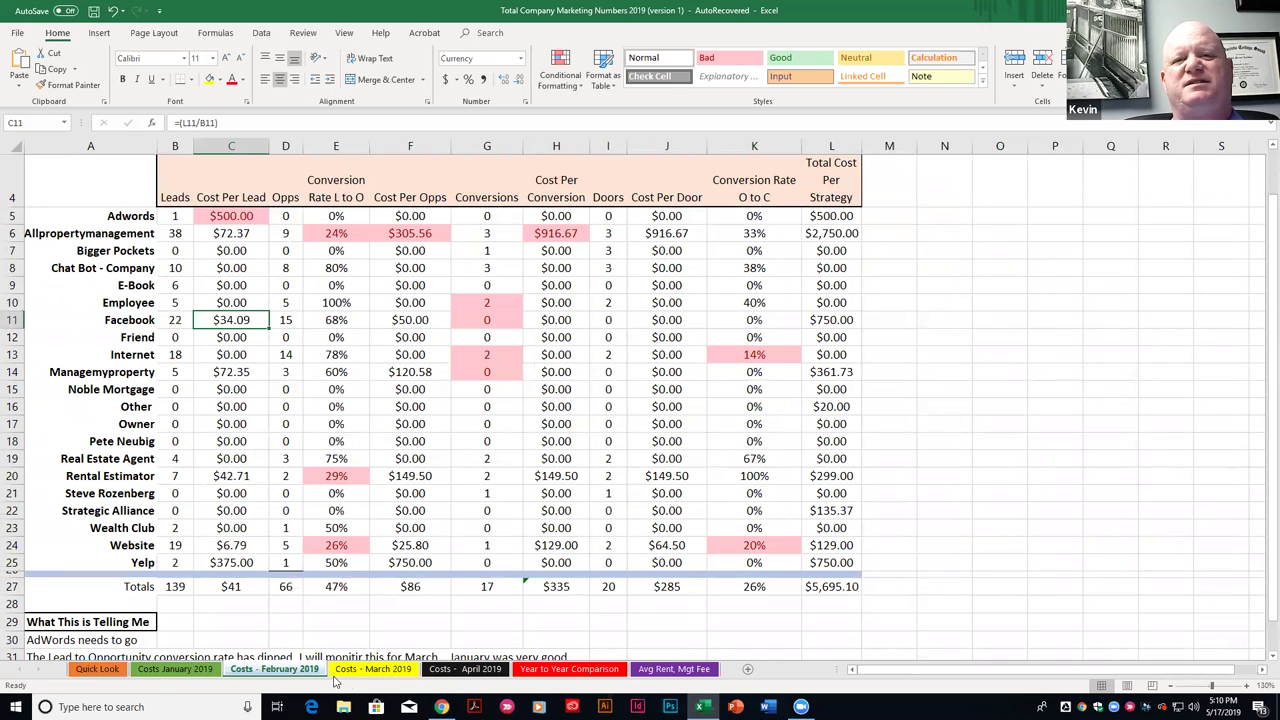
# Compare Facebook's leads and opportunities on the March sheet with those on the April sheet, and deselect the row
pyautogui.click(350, 669)
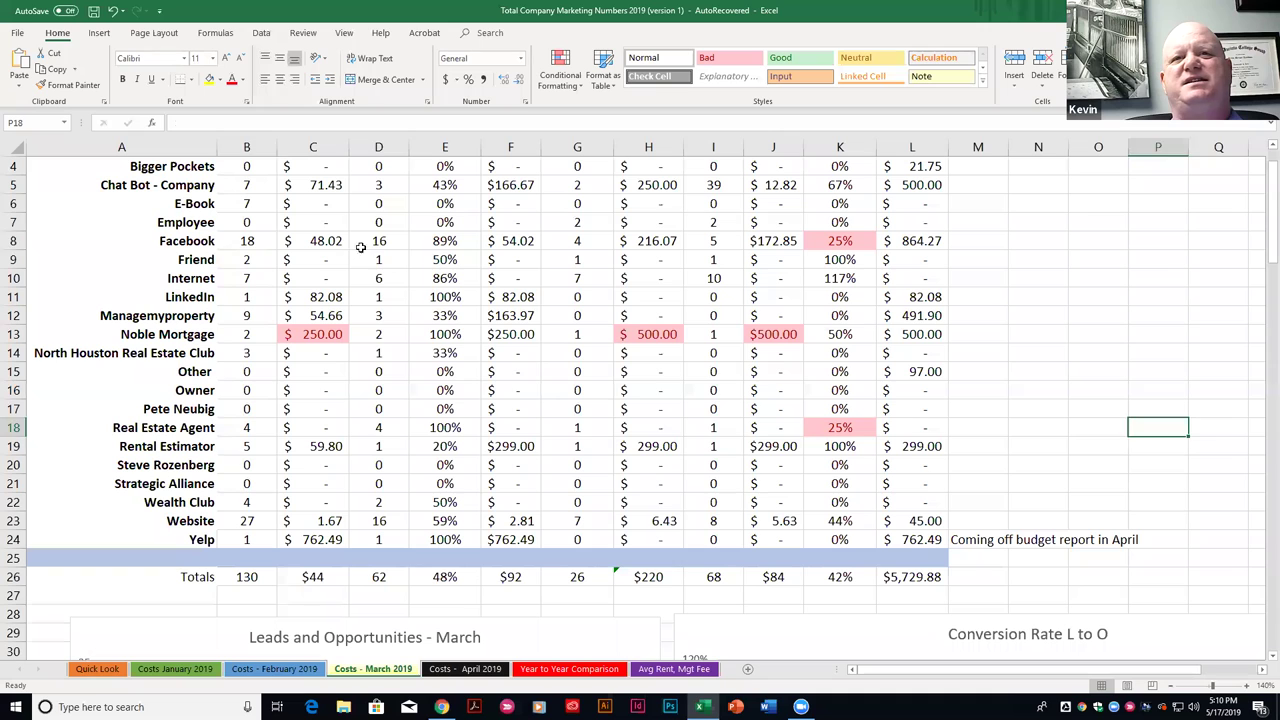
pyautogui.click(270, 242)
pyautogui.click(370, 242)
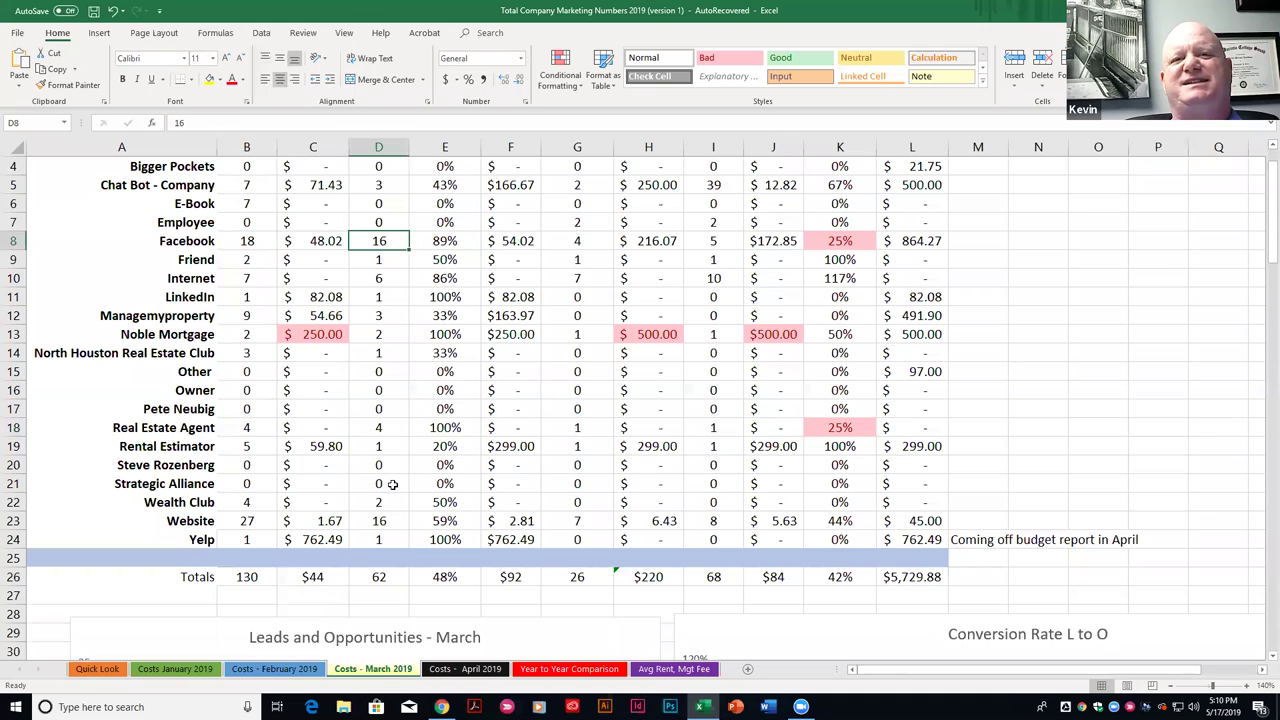
pyautogui.click(445, 669)
pyautogui.click(230, 320)
pyautogui.click(326, 320)
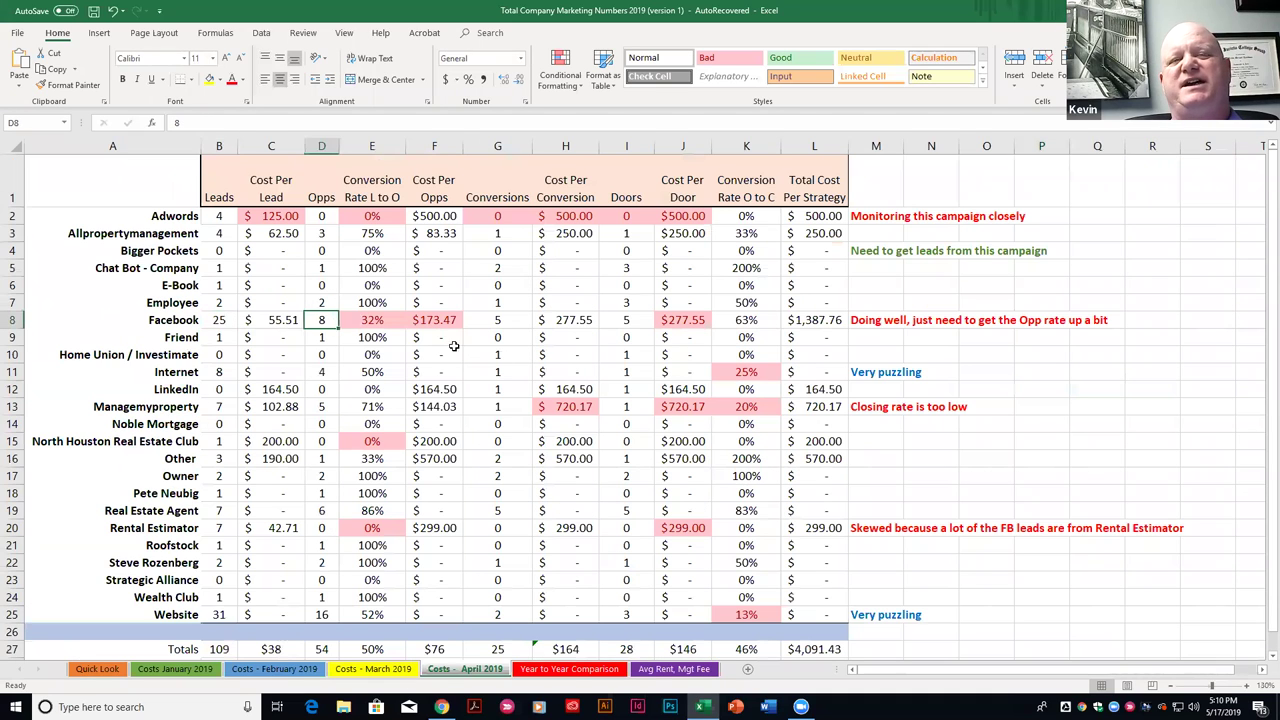
pyautogui.click(1004, 408)
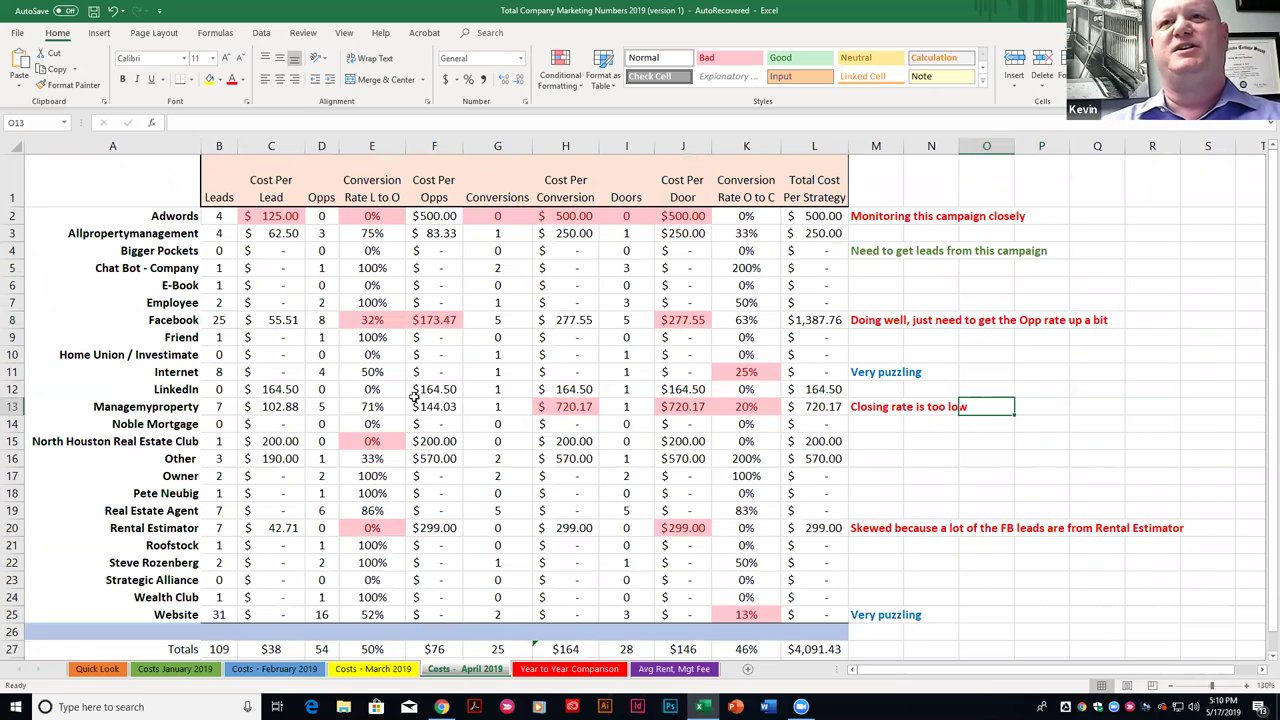
# Open the Quick Look sheet and inspect January's leads, opportunities and opportunity conversion rate against the conversion goal in row 3
pyautogui.scroll(-1, 413, 397)
pyautogui.scroll(1, 413, 397)
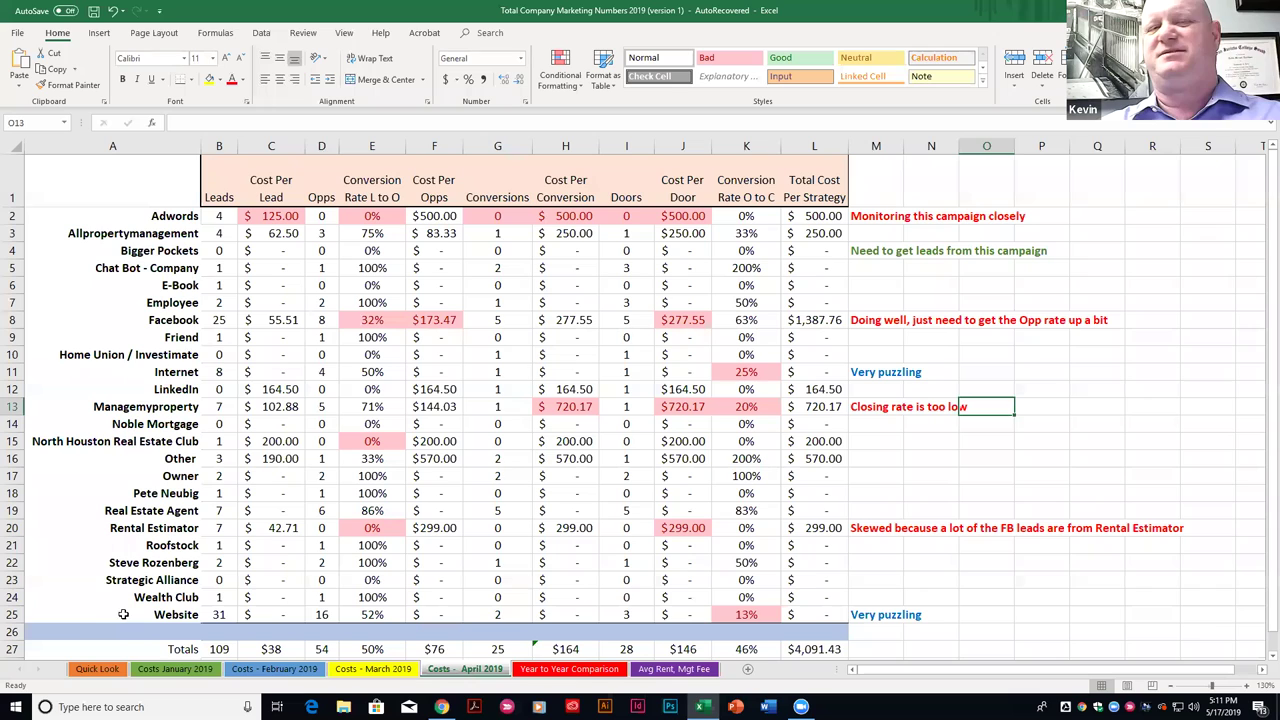
pyautogui.click(92, 673)
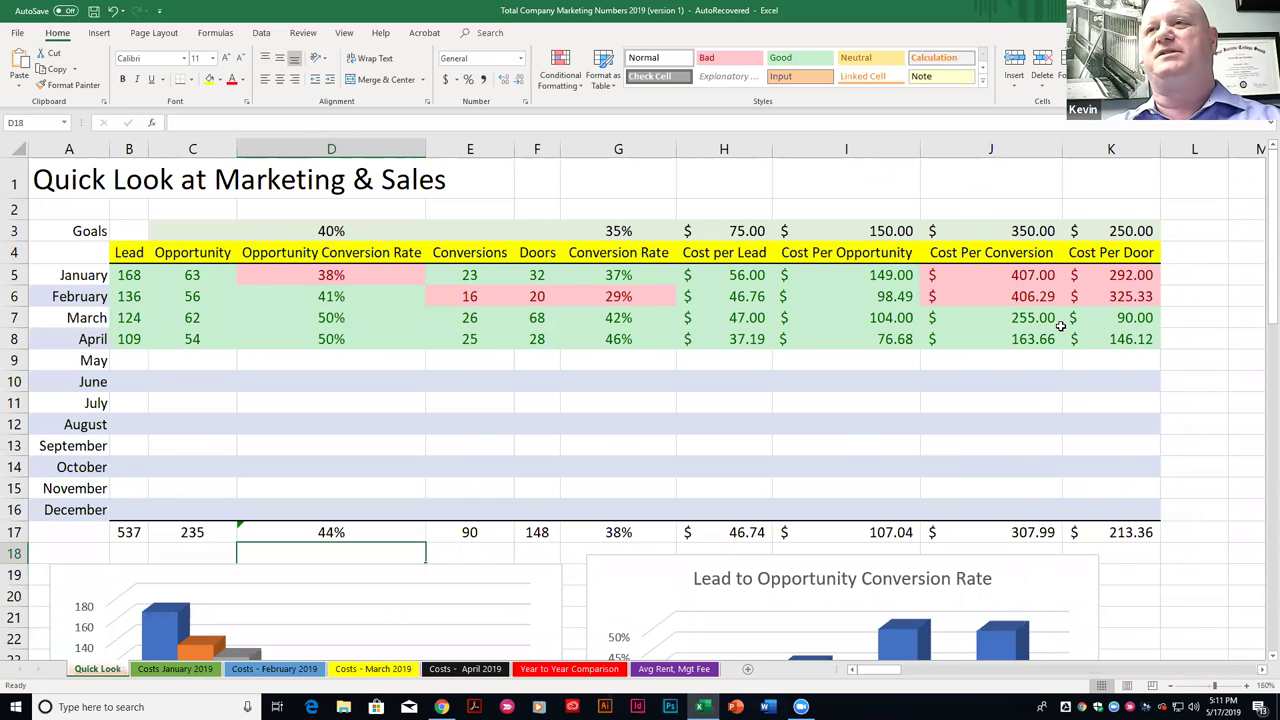
pyautogui.click(145, 276)
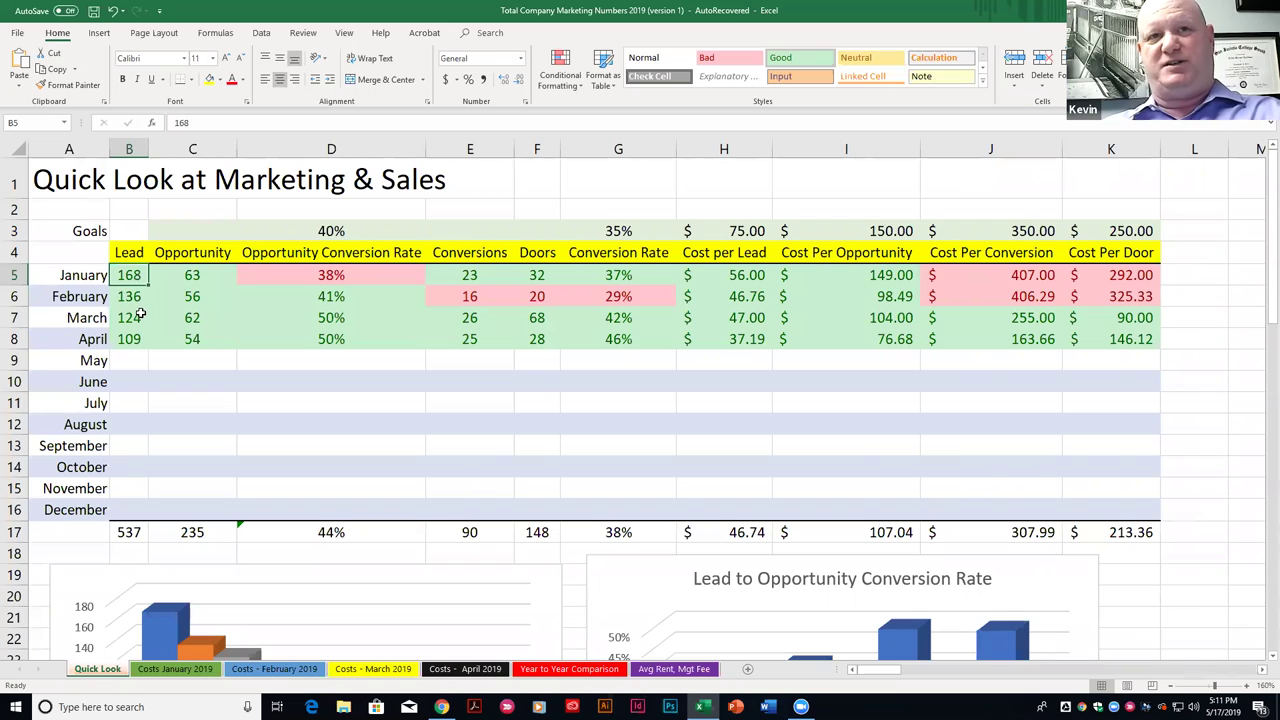
pyautogui.click(190, 277)
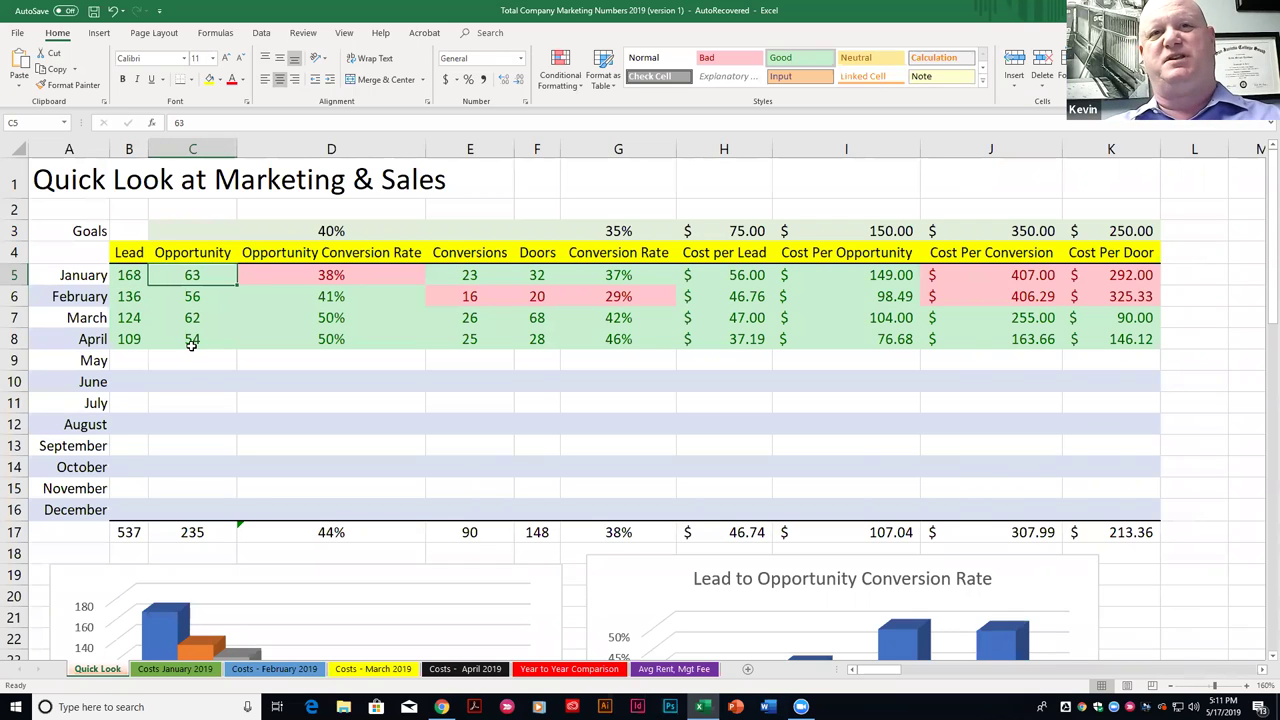
pyautogui.click(347, 276)
pyautogui.click(357, 225)
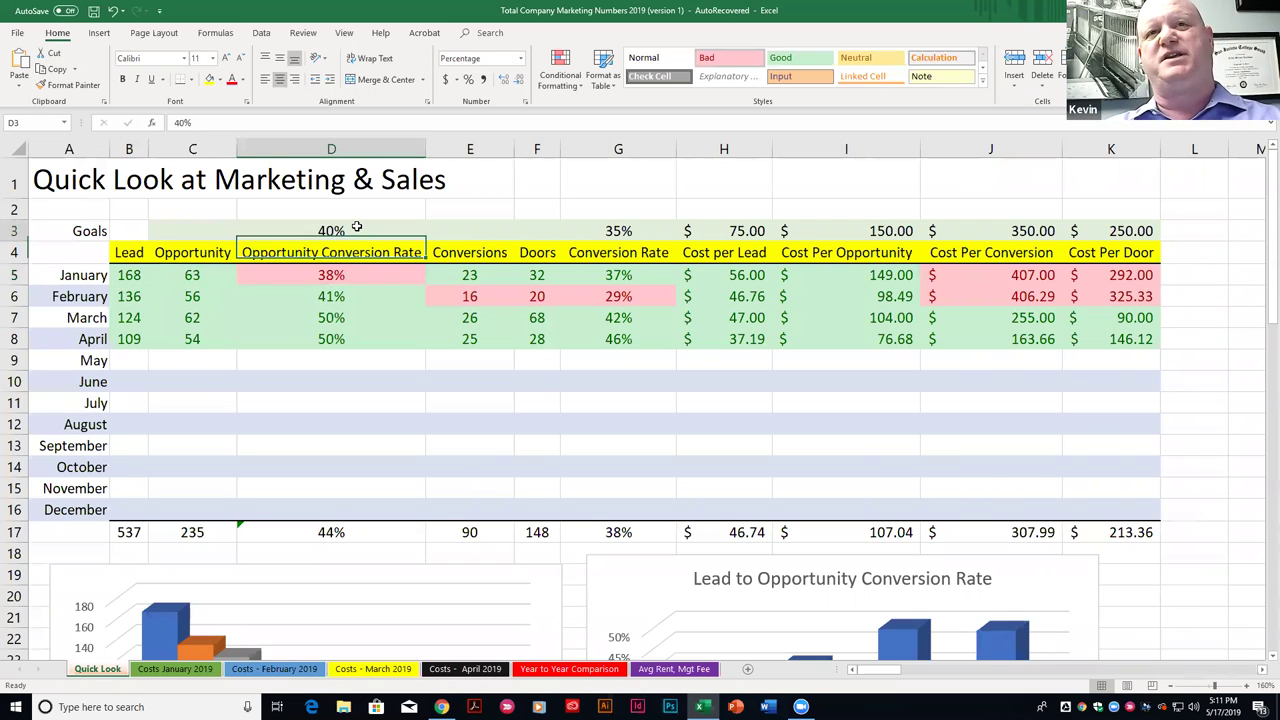
# Examine January's conversions, doors, conversion rate and four cost figures against the goals in row 3, and clear the selection
pyautogui.moveTo(444, 279); pyautogui.dragTo(641, 276)
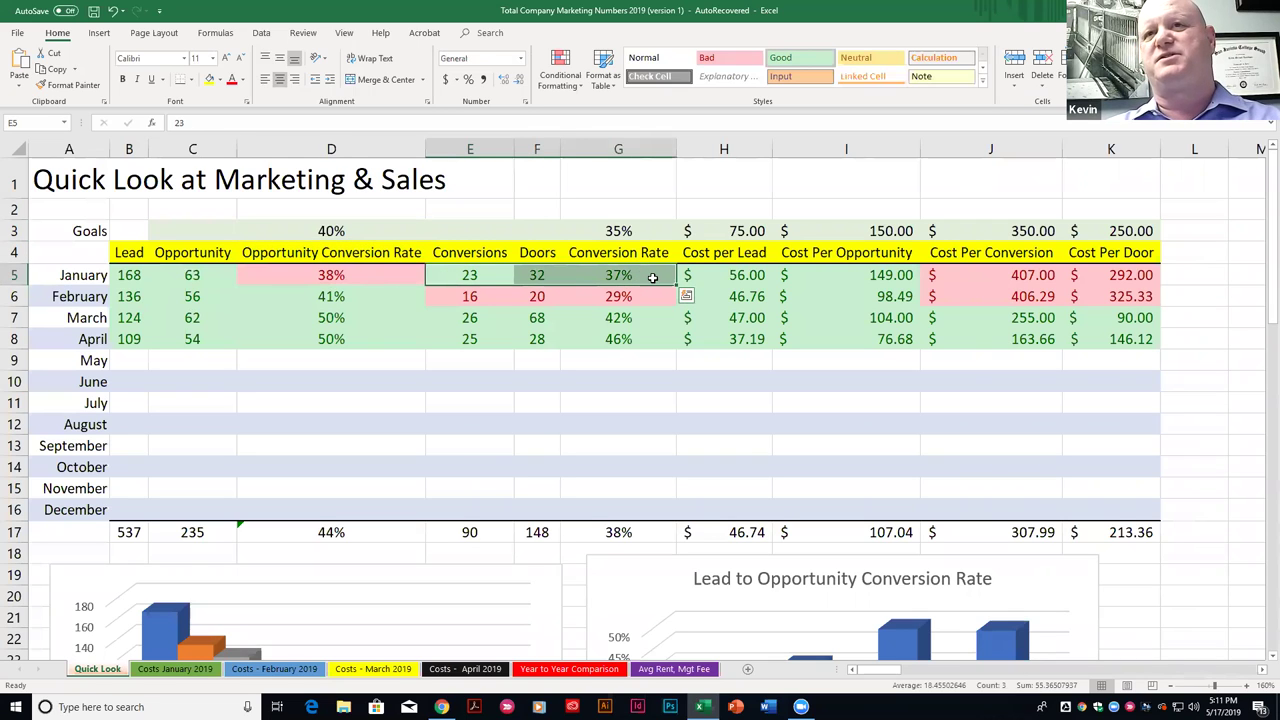
pyautogui.click(652, 277)
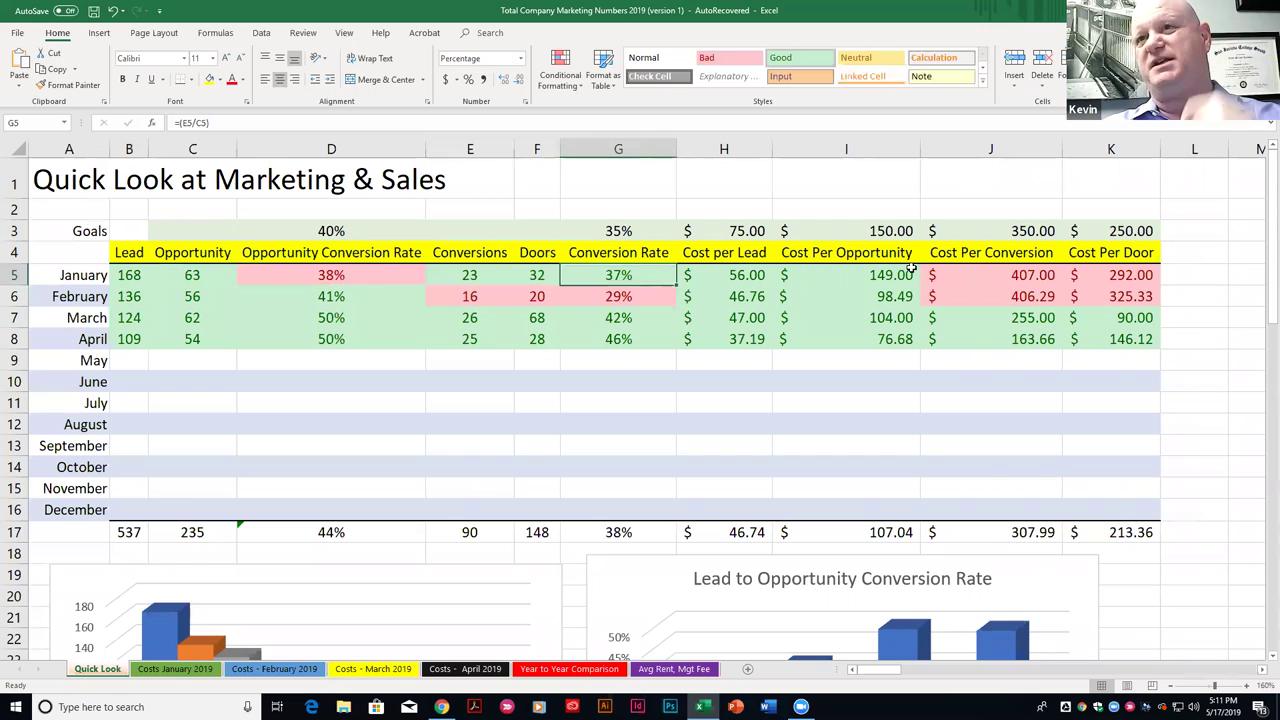
pyautogui.moveTo(764, 277); pyautogui.dragTo(1105, 282)
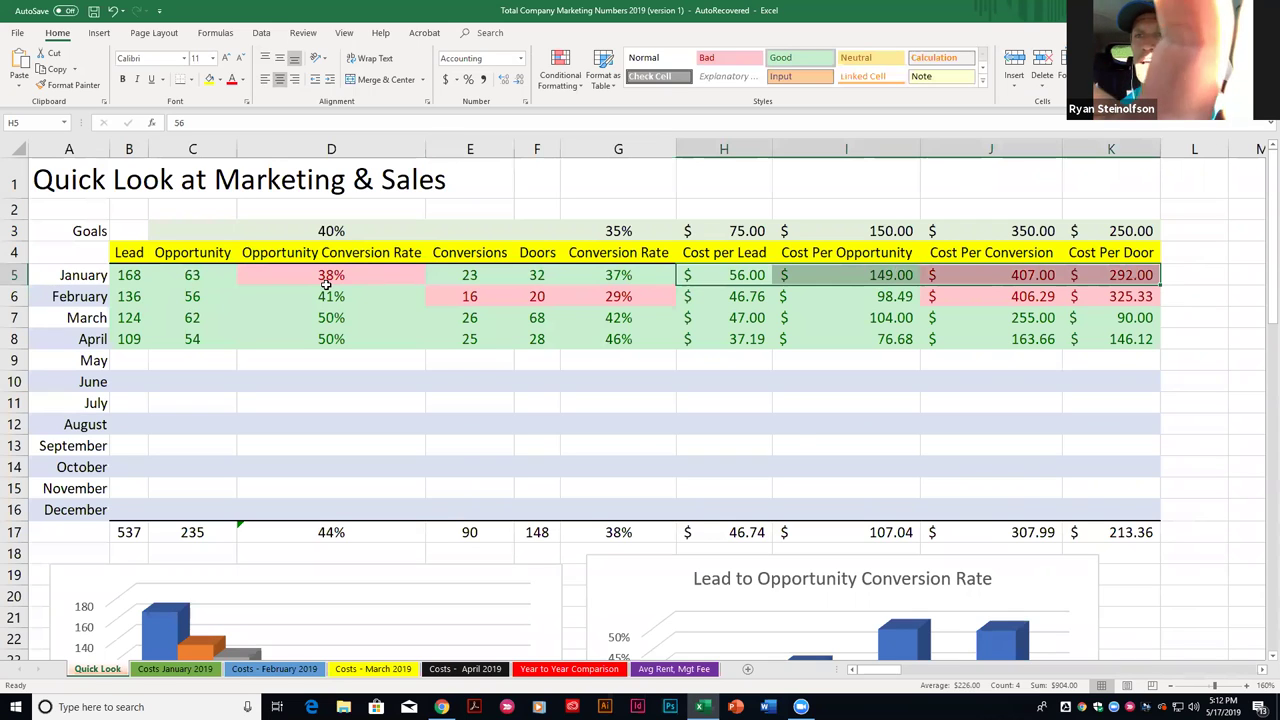
pyautogui.click(800, 441)
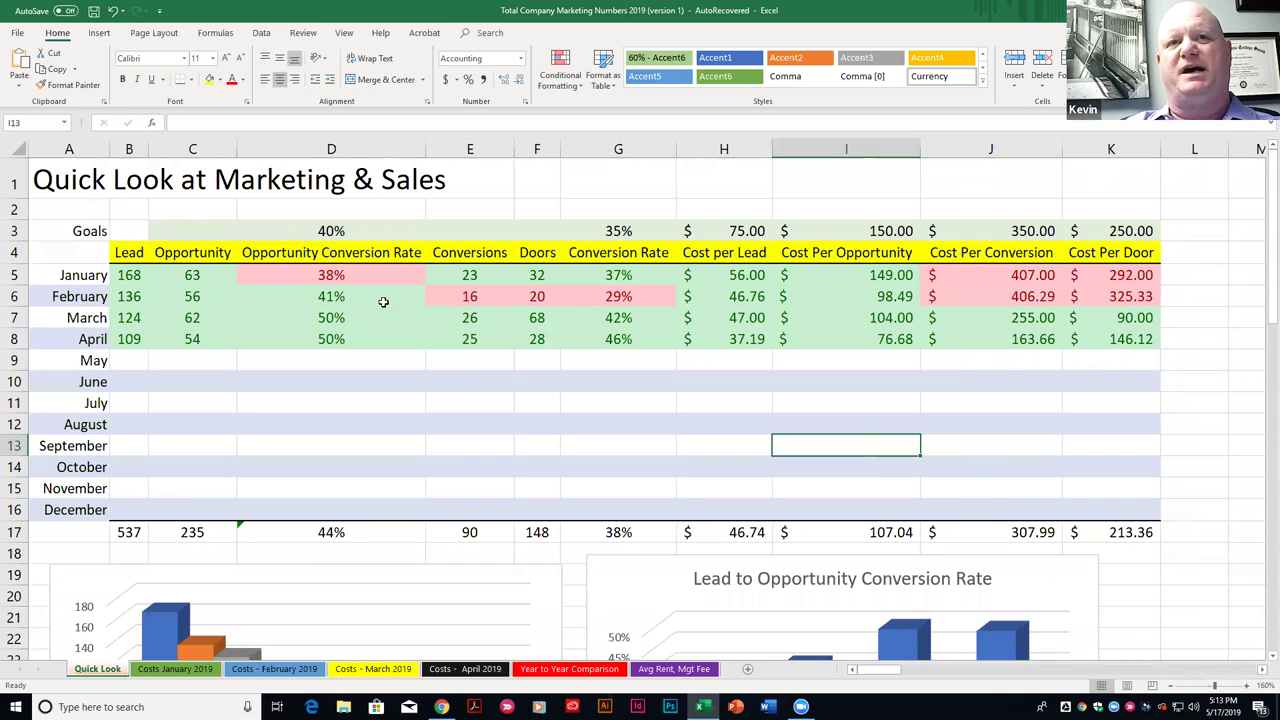
# Highlight the January to April leads and opportunities to examine how both develop over the four months
pyautogui.moveTo(137, 270); pyautogui.dragTo(186, 338)
pyautogui.click(226, 396)
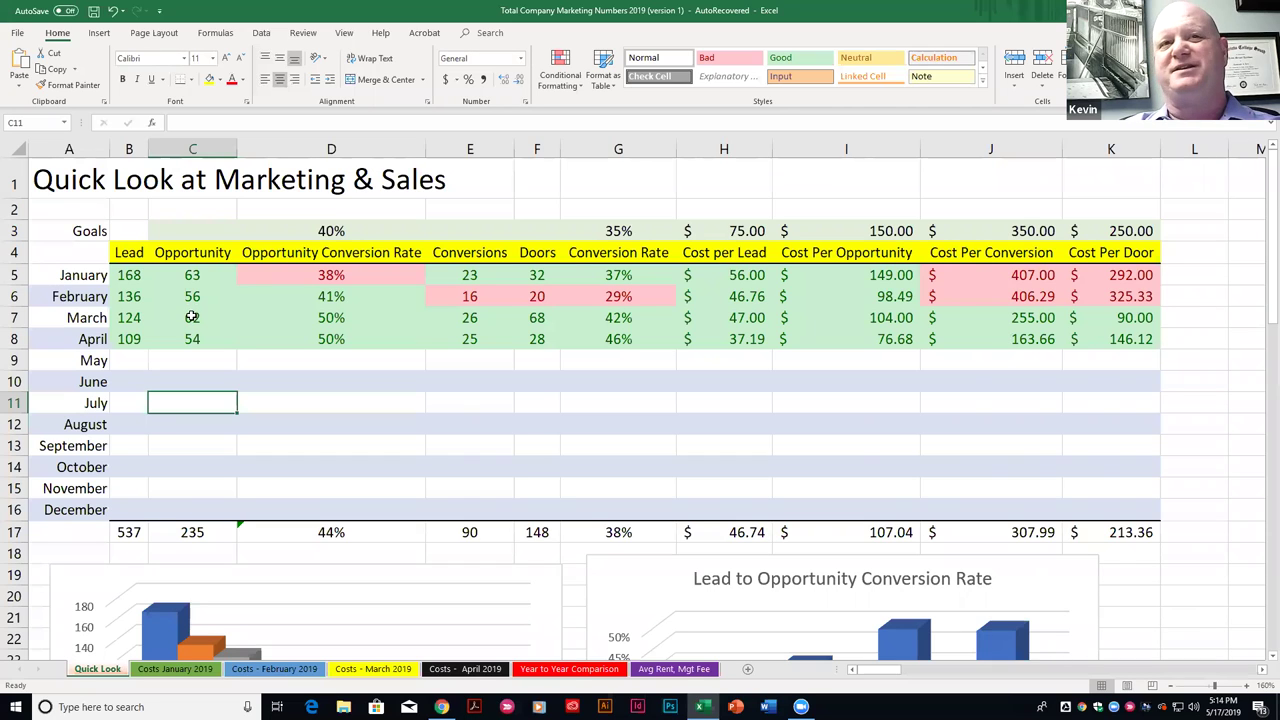
pyautogui.moveTo(197, 270); pyautogui.dragTo(199, 341)
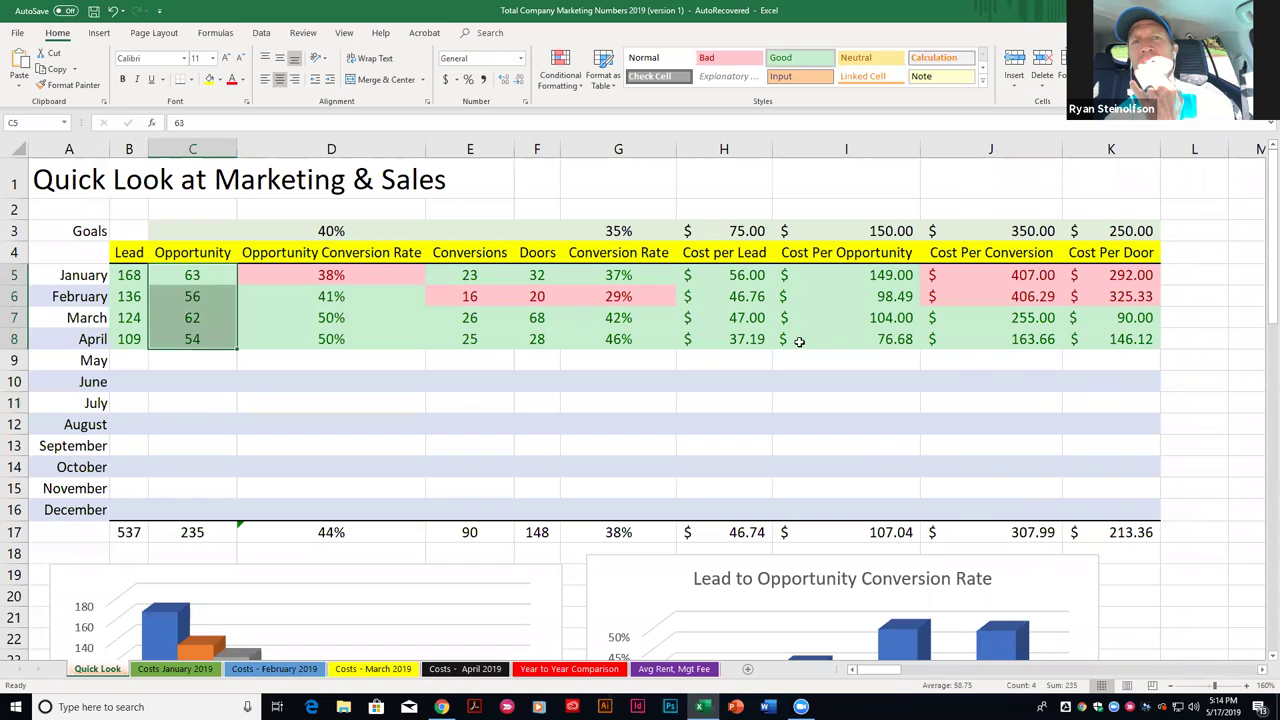
# Compare January's cost per lead and cost per opportunity with April's
pyautogui.click(762, 340)
pyautogui.press('Up')
pyautogui.press('Up')
pyautogui.press('Up')
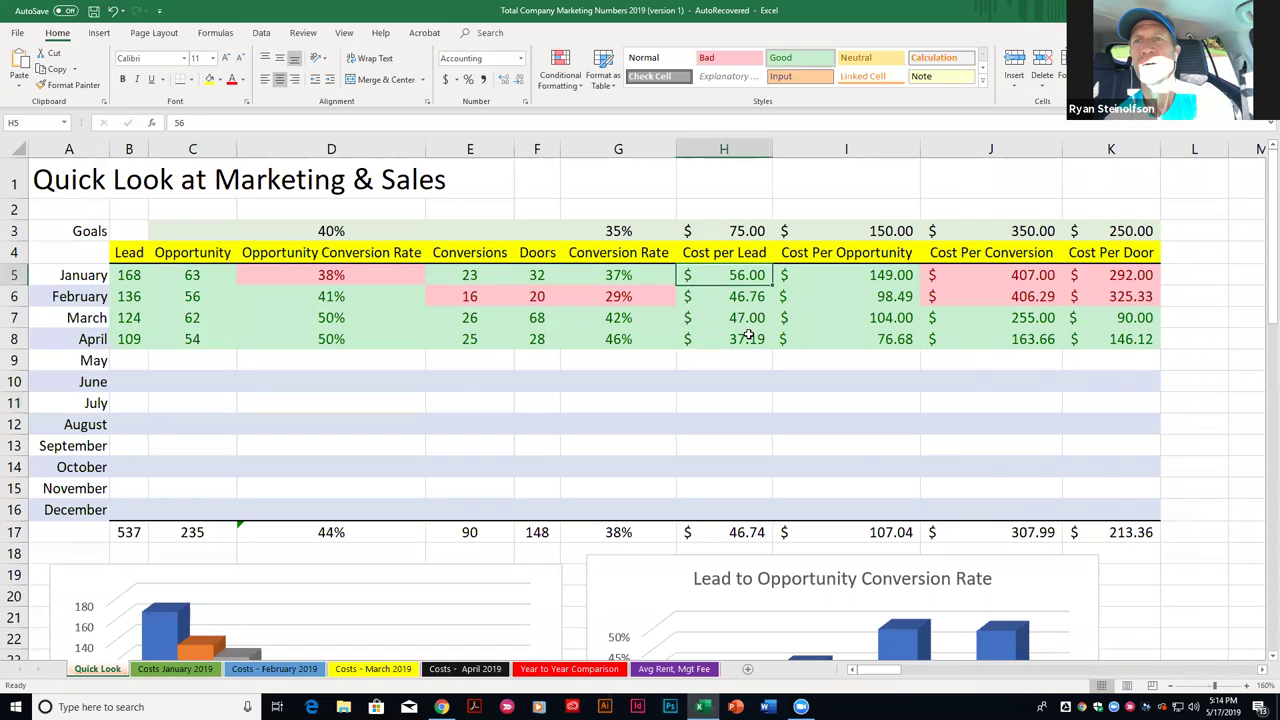
pyautogui.click(748, 338)
pyautogui.click(837, 270)
pyautogui.click(842, 331)
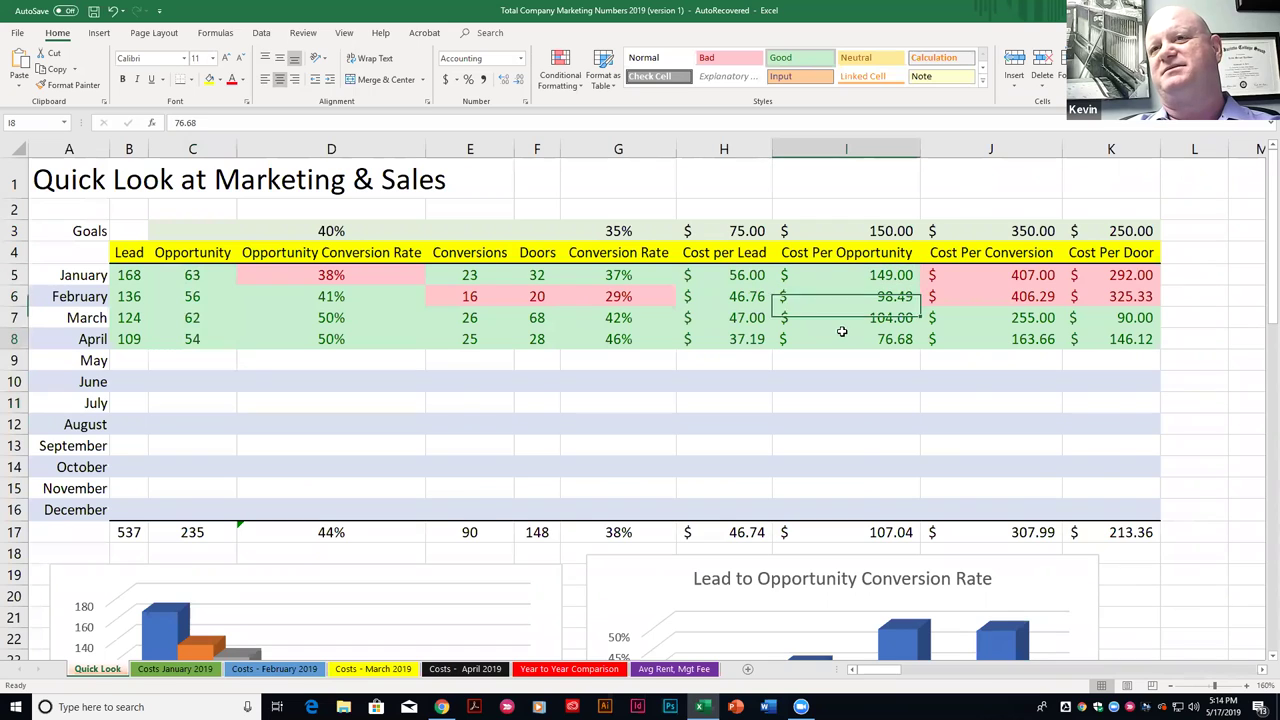
# Compare January's cost per conversion and cost per door with April's
pyautogui.click(977, 276)
pyautogui.click(988, 338)
pyautogui.click(1106, 272)
pyautogui.click(1106, 337)
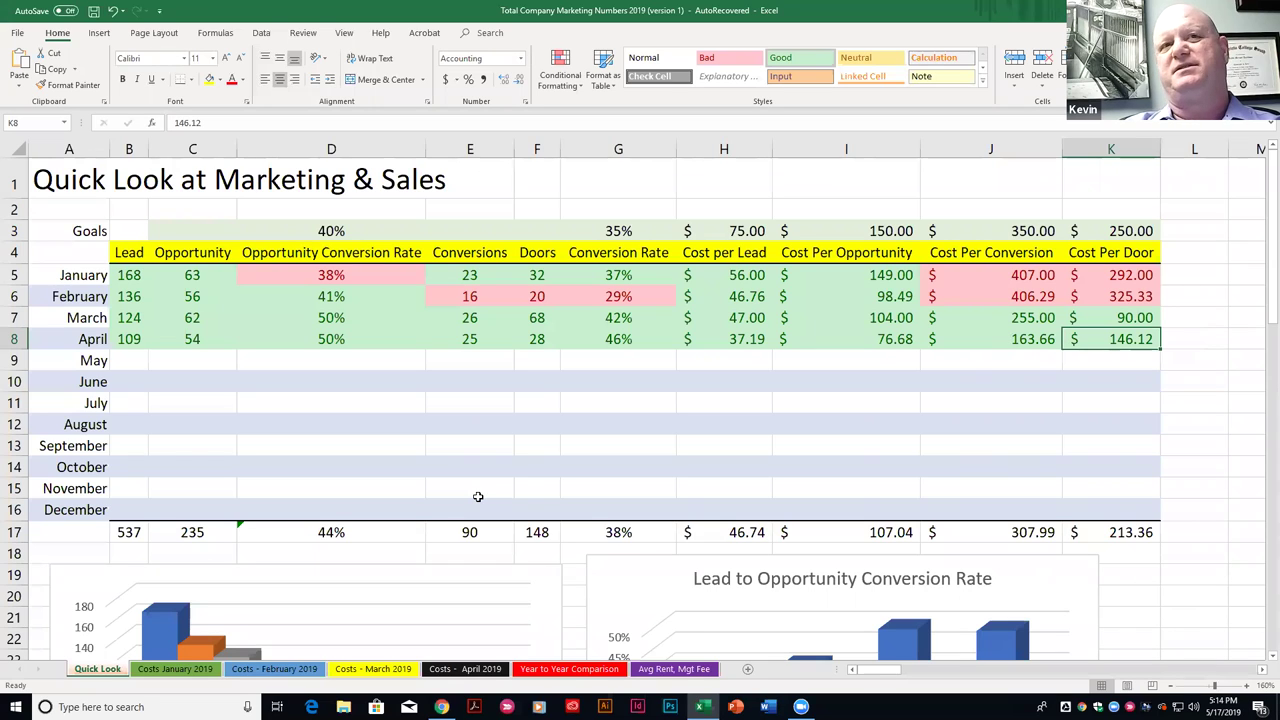
# Inspect January's lead count, highlight its figures from Opportunity through Cost Per Door, and clear the selection
pyautogui.click(131, 277)
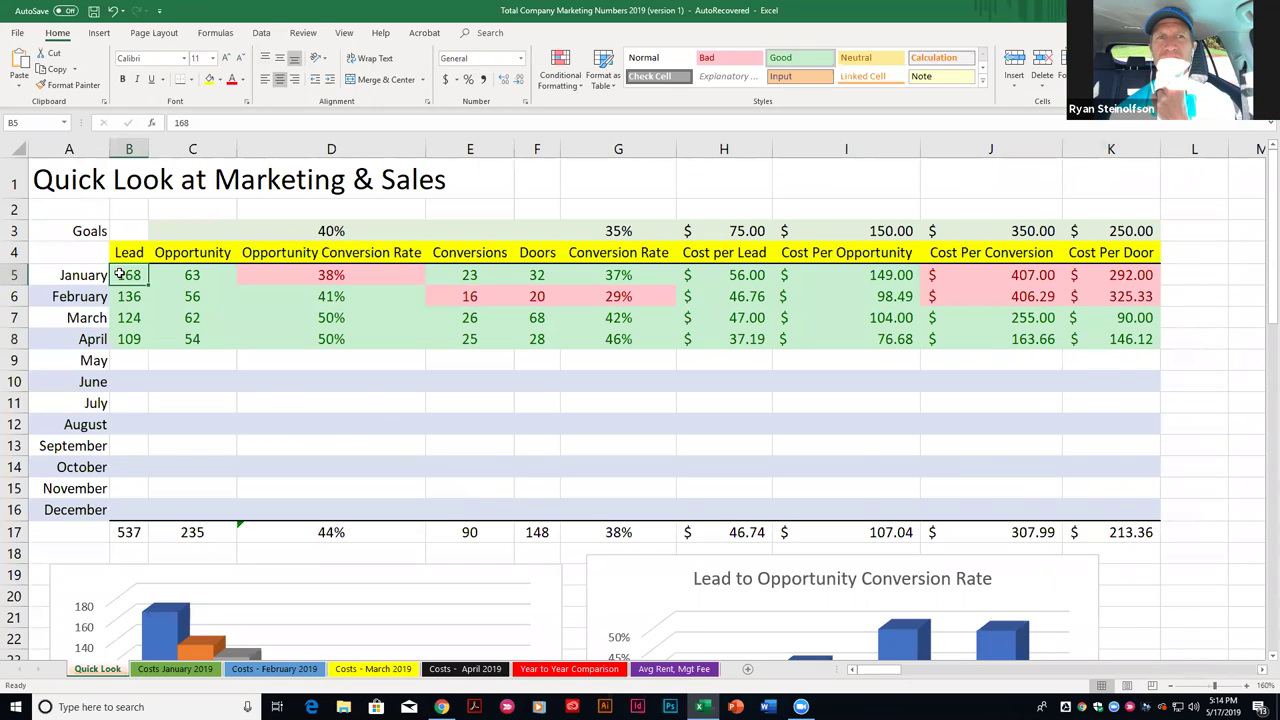
pyautogui.click(180, 272)
pyautogui.moveTo(388, 278); pyautogui.dragTo(1115, 276)
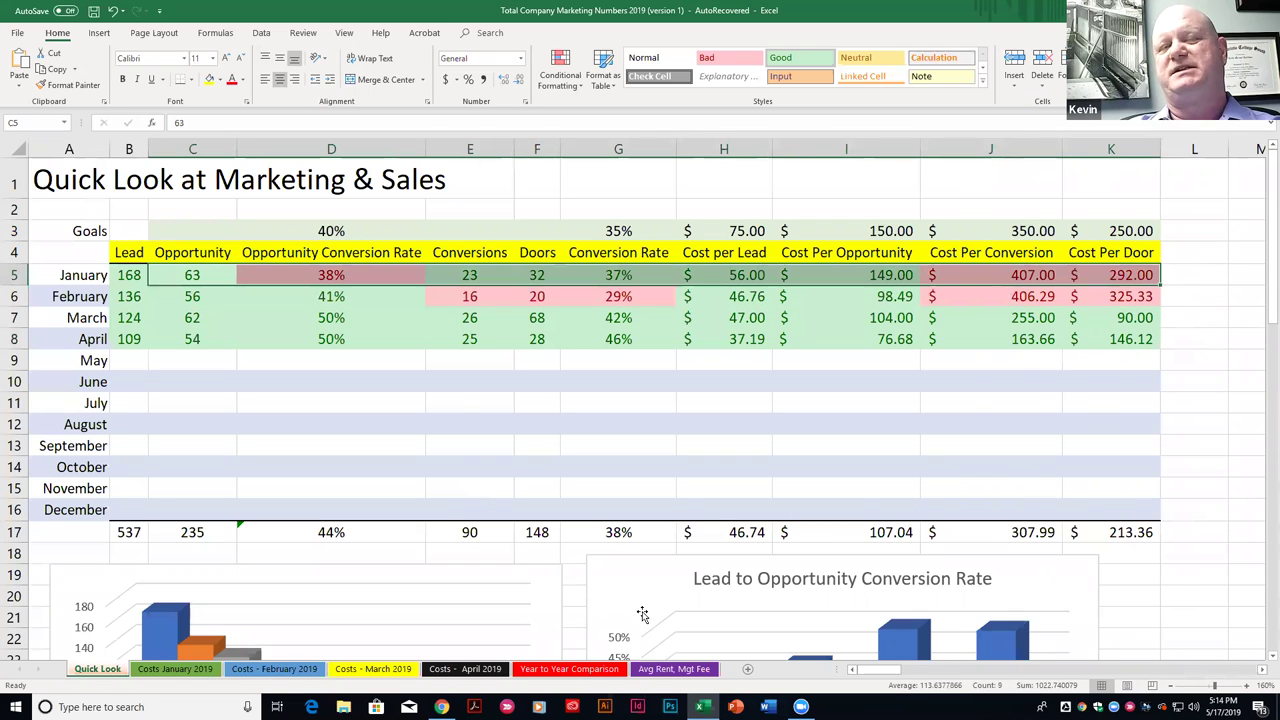
pyautogui.click(505, 478)
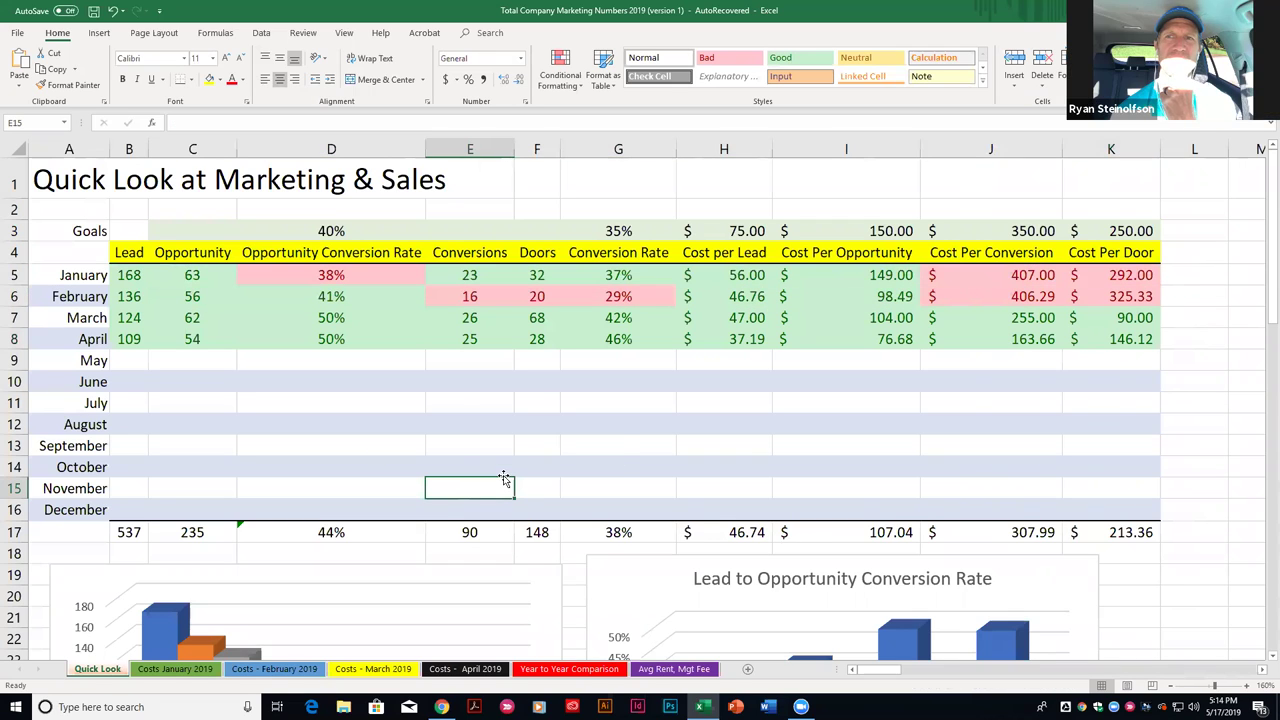
# Highlight April's figures from Lead through Cost Per Door for comparison with January, and clear the selection
pyautogui.moveTo(140, 340); pyautogui.dragTo(1080, 337)
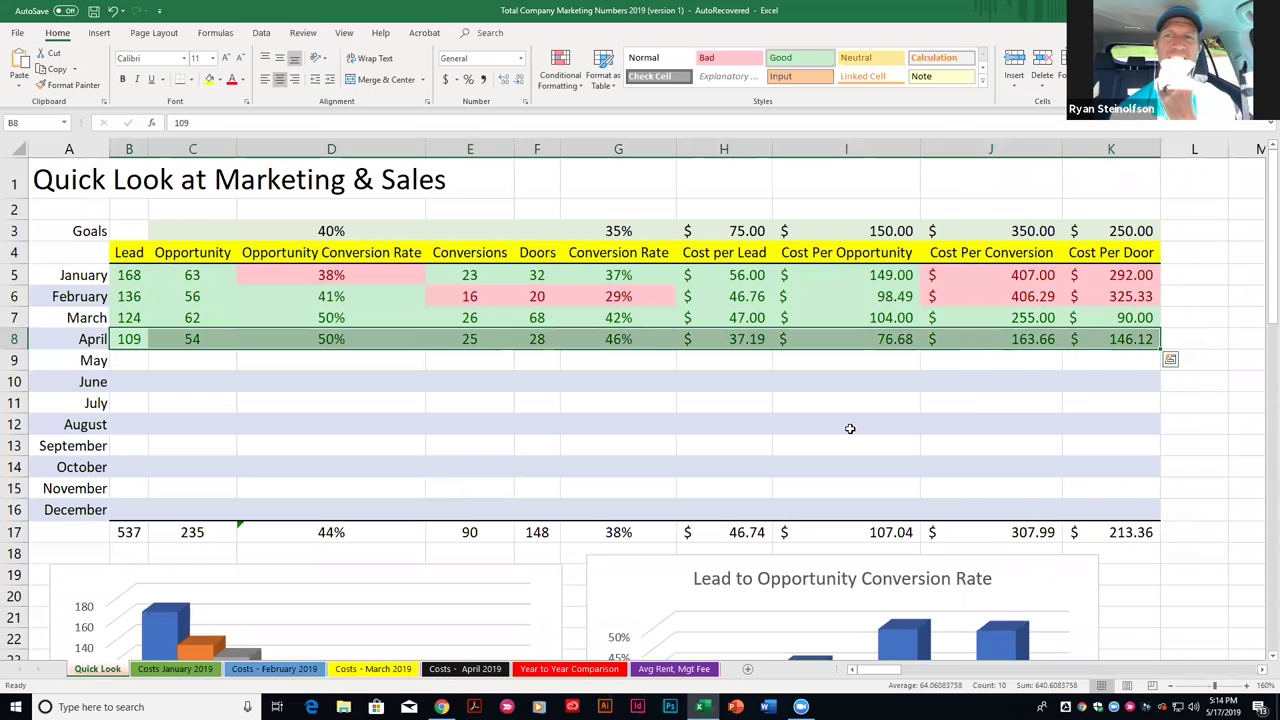
pyautogui.moveTo(135, 342); pyautogui.dragTo(1084, 332)
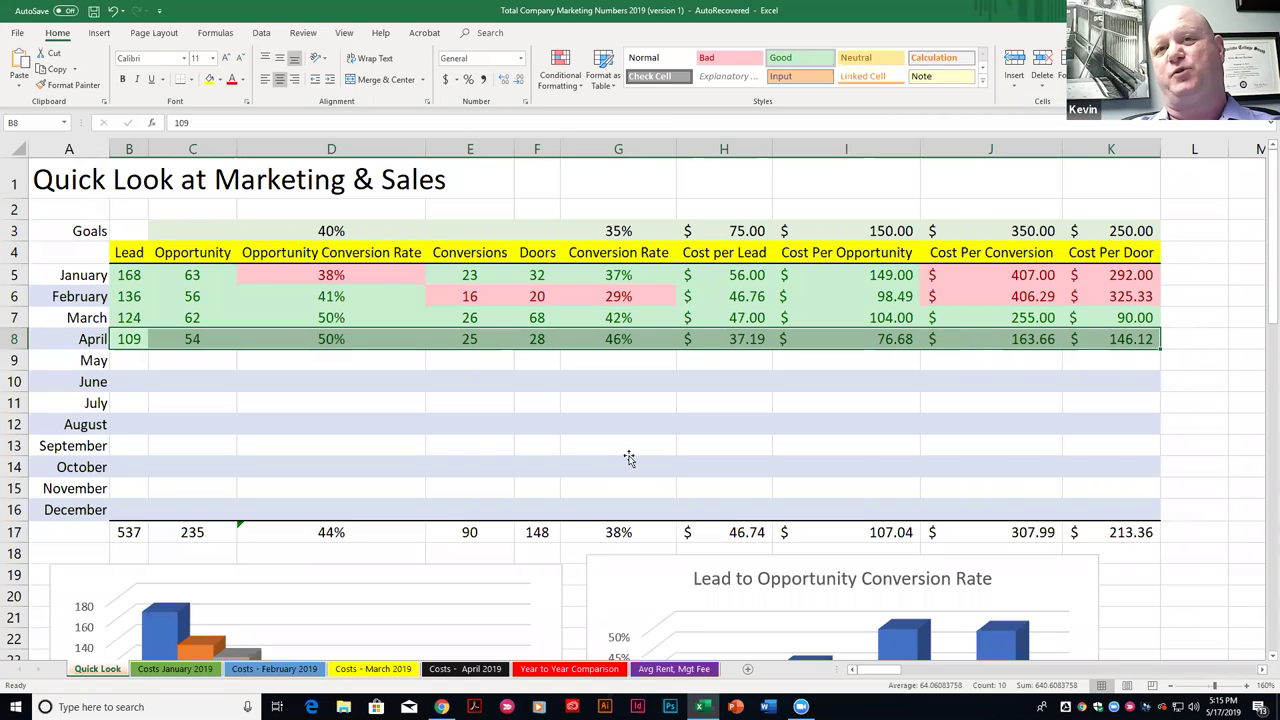
pyautogui.click(628, 458)
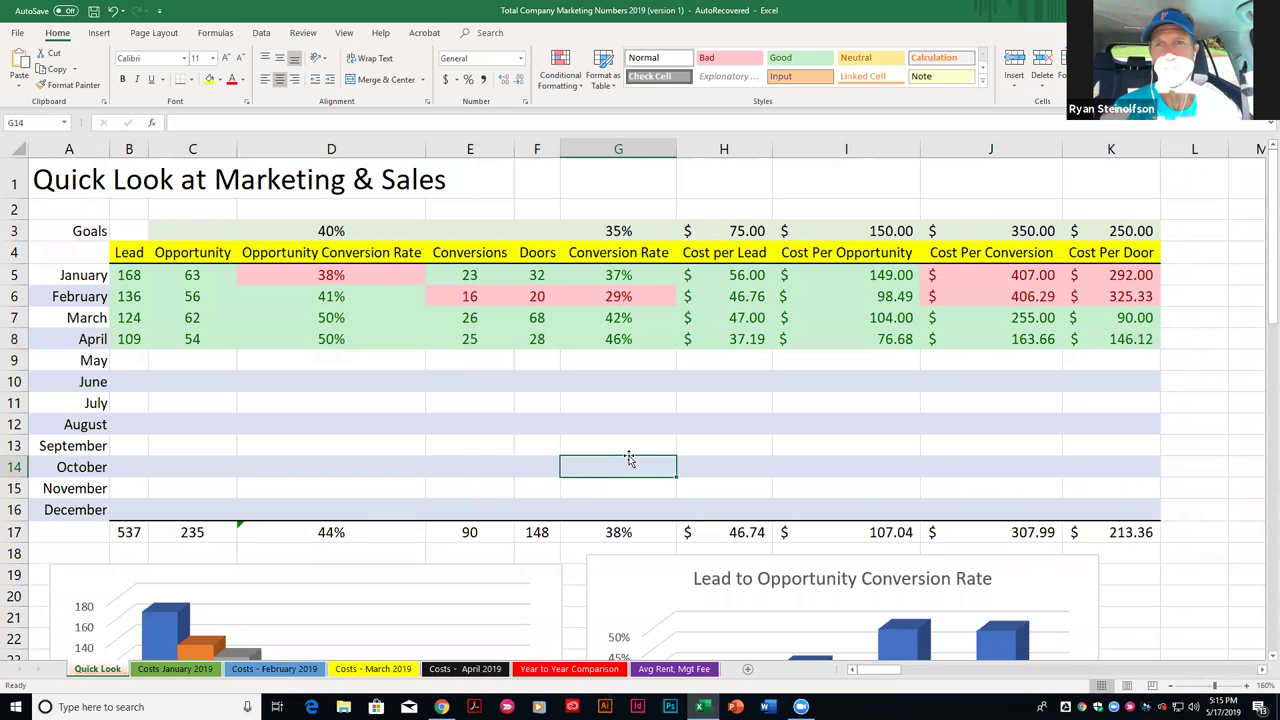
# View the Costs - April 2019 sheet and return to the Quick Look sheet in a maximized window
pyautogui.click(481, 669)
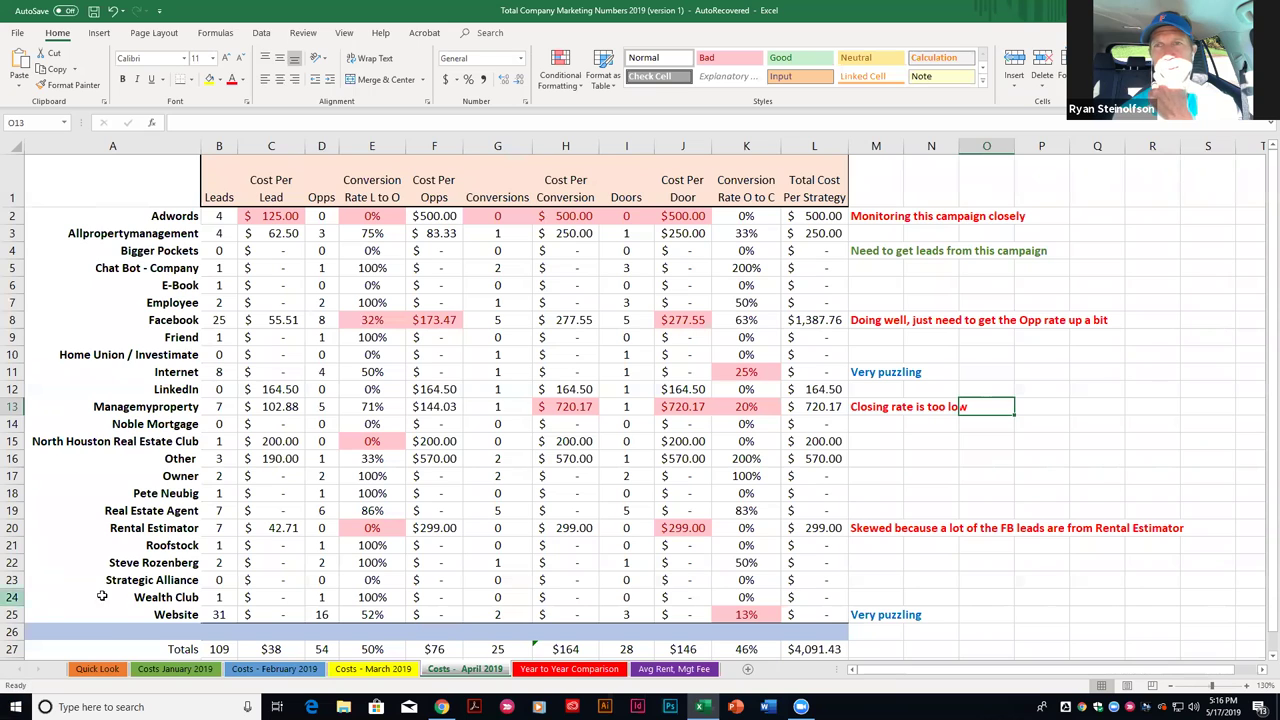
pyautogui.click(98, 669)
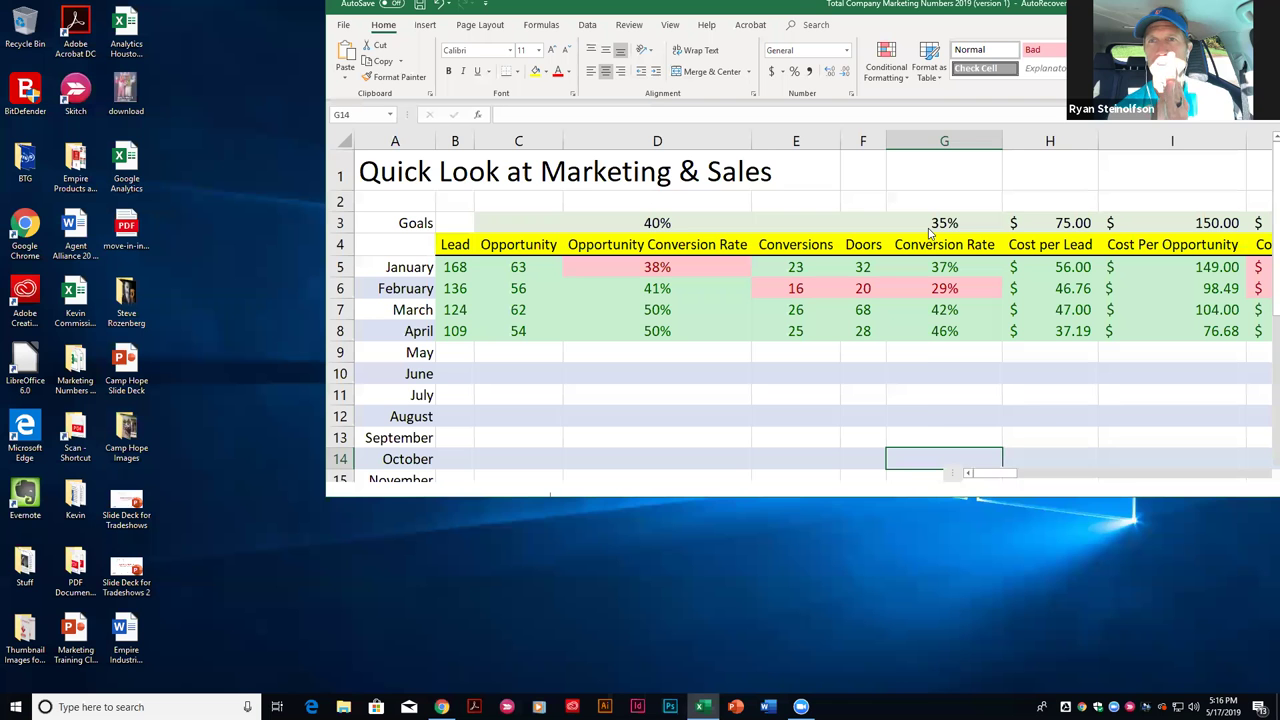
pyautogui.click(1211, 10)
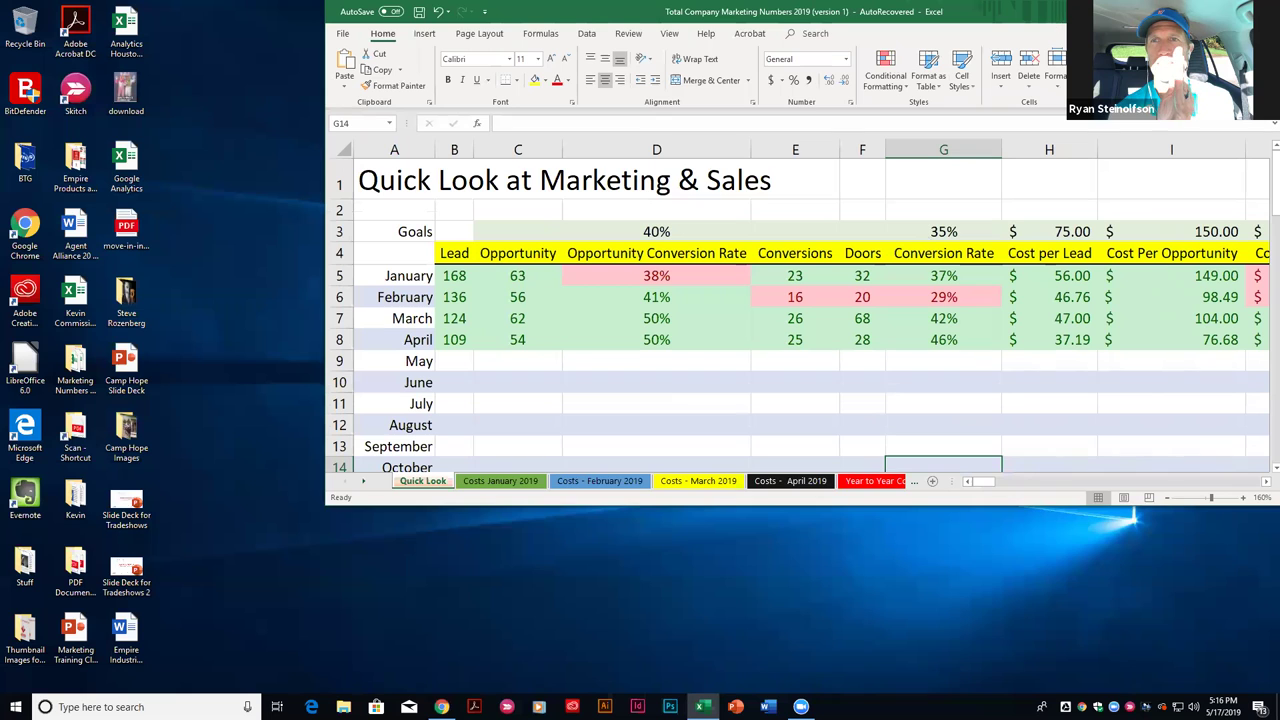
pyautogui.press('super+Up')
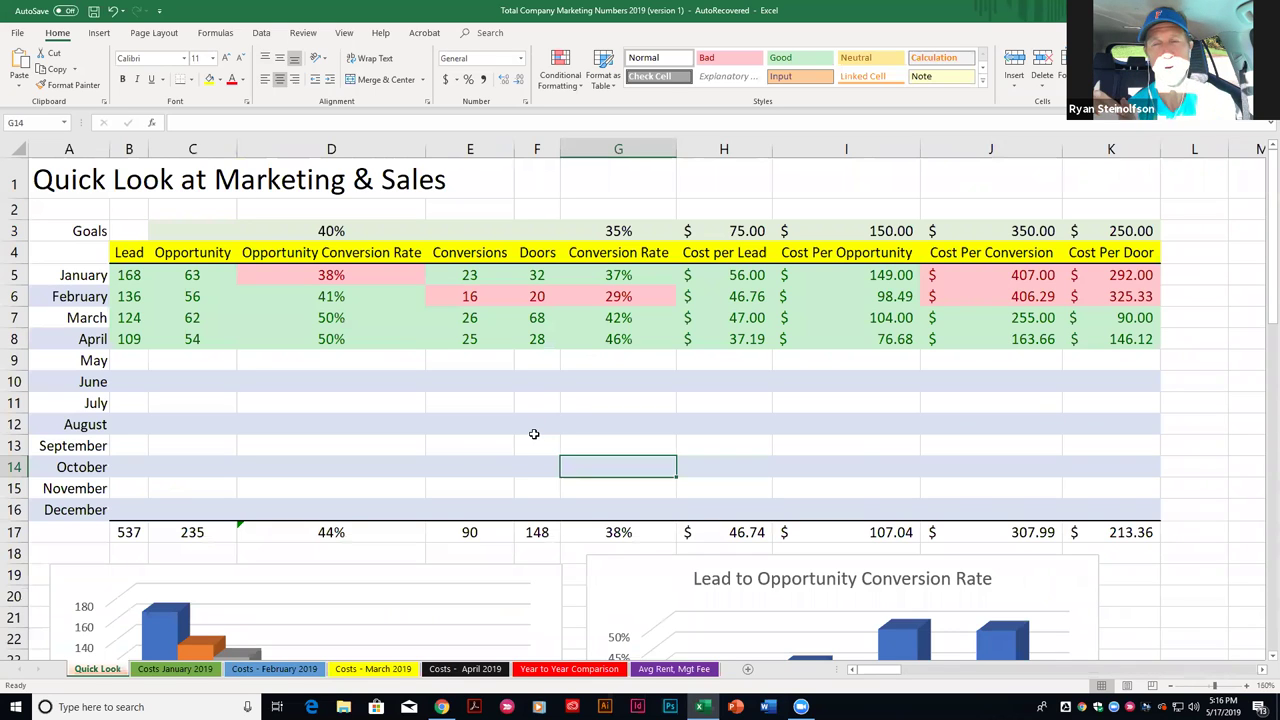
# Compare April's number of conversions with its number of doors
pyautogui.click(488, 338)
pyautogui.click(535, 340)
pyautogui.click(477, 345)
pyautogui.click(527, 347)
pyautogui.click(479, 355)
pyautogui.click(530, 340)
# Compare conversions with doors for February and March, highlight the March pair, and clear the selection
pyautogui.click(475, 296)
pyautogui.click(525, 297)
pyautogui.click(485, 315)
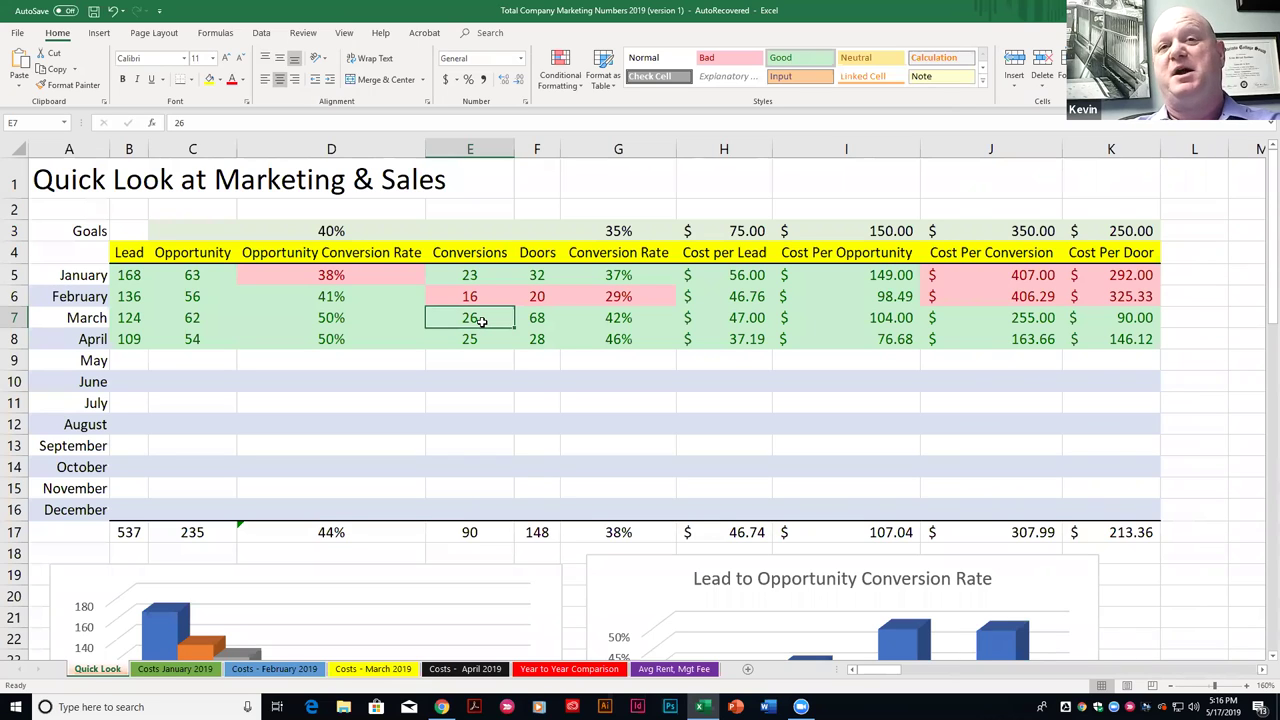
pyautogui.click(540, 317)
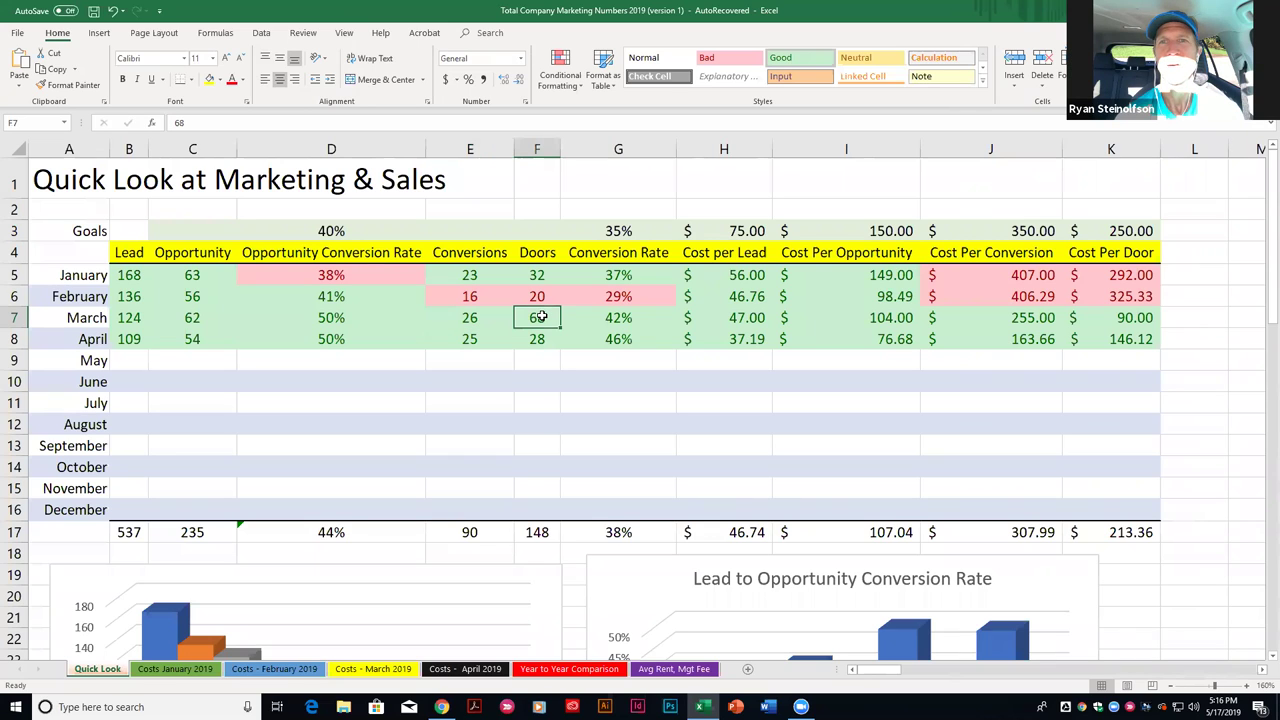
pyautogui.moveTo(496, 317); pyautogui.dragTo(540, 320)
pyautogui.click(544, 398)
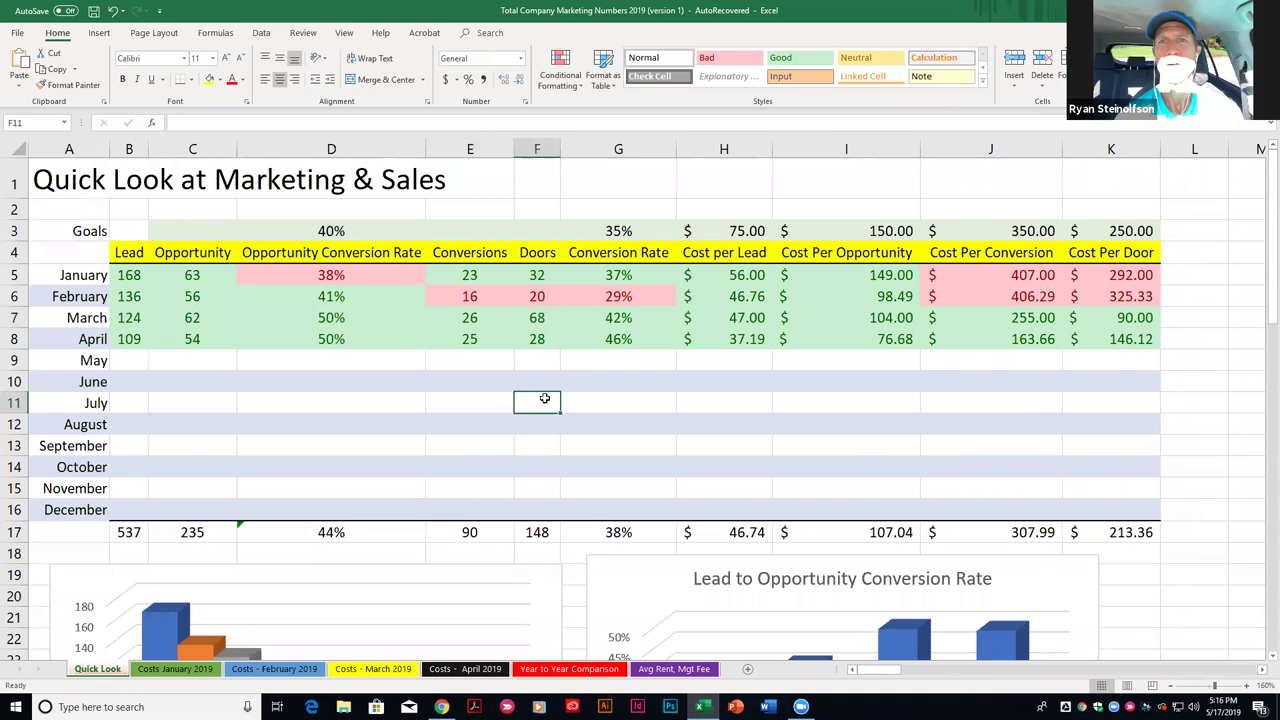